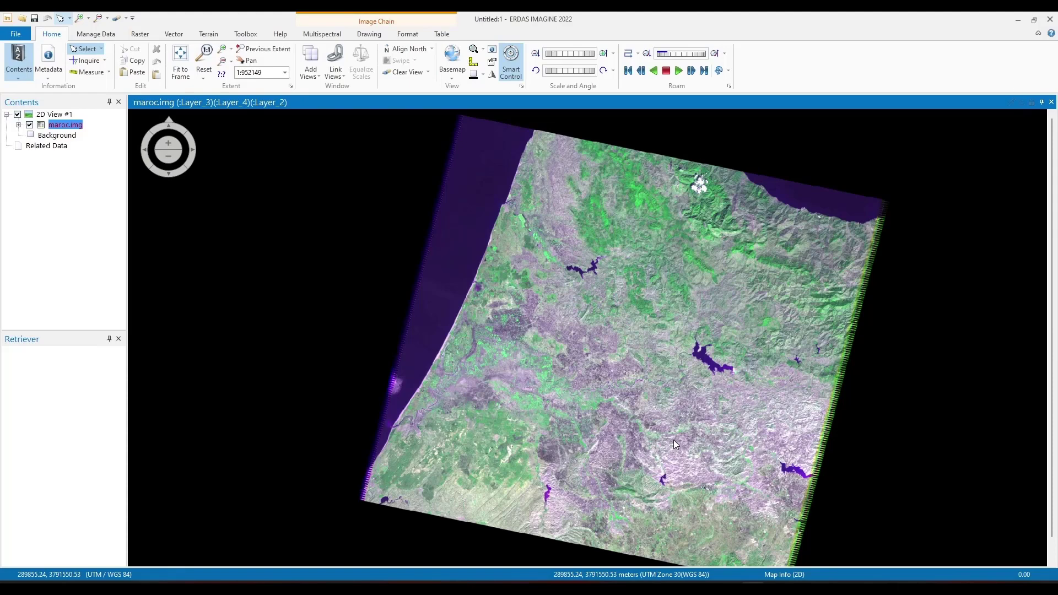
# - Place an inquire box over the coastal area and lake, with corners 184320, 3893070 and 267690, 3843450, and apply it
pyautogui.click(105, 61)
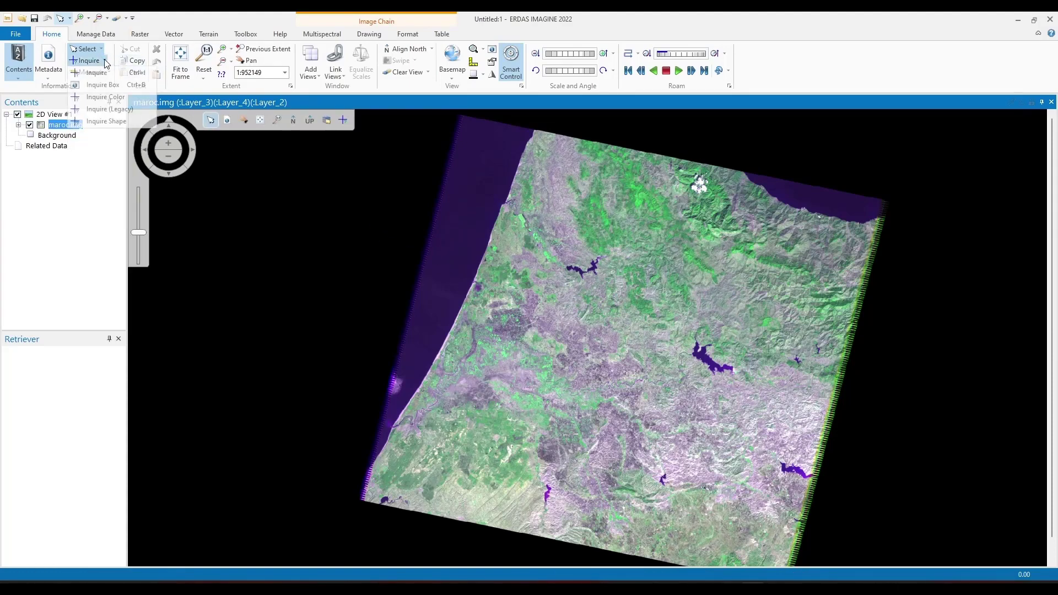
pyautogui.click(93, 87)
pyautogui.moveTo(520, 261); pyautogui.dragTo(540, 354)
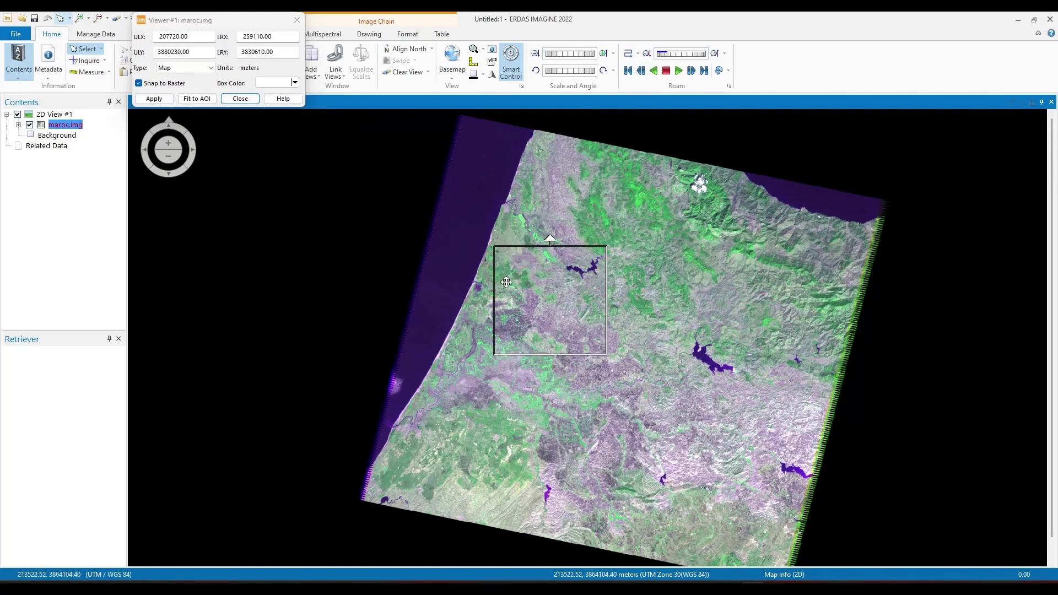
pyautogui.moveTo(494, 279); pyautogui.dragTo(425, 279)
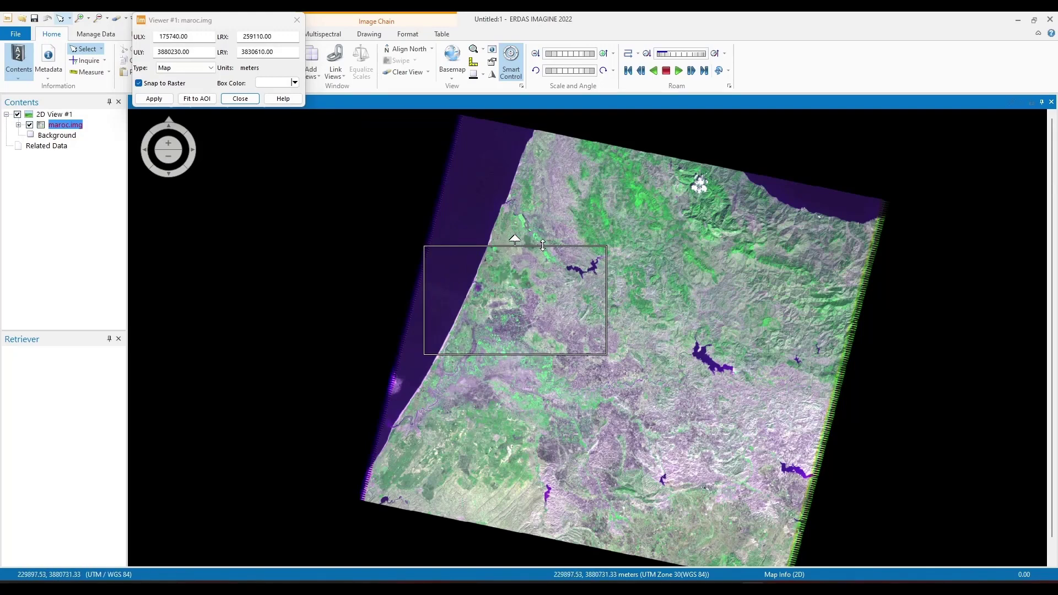
pyautogui.moveTo(537, 274); pyautogui.dragTo(556, 246)
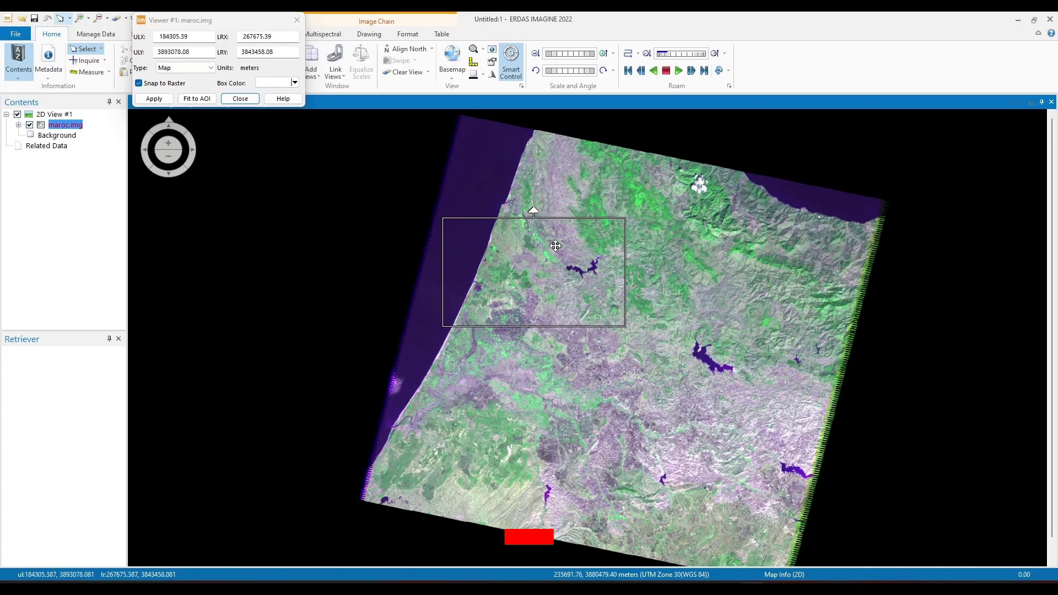
pyautogui.click(156, 99)
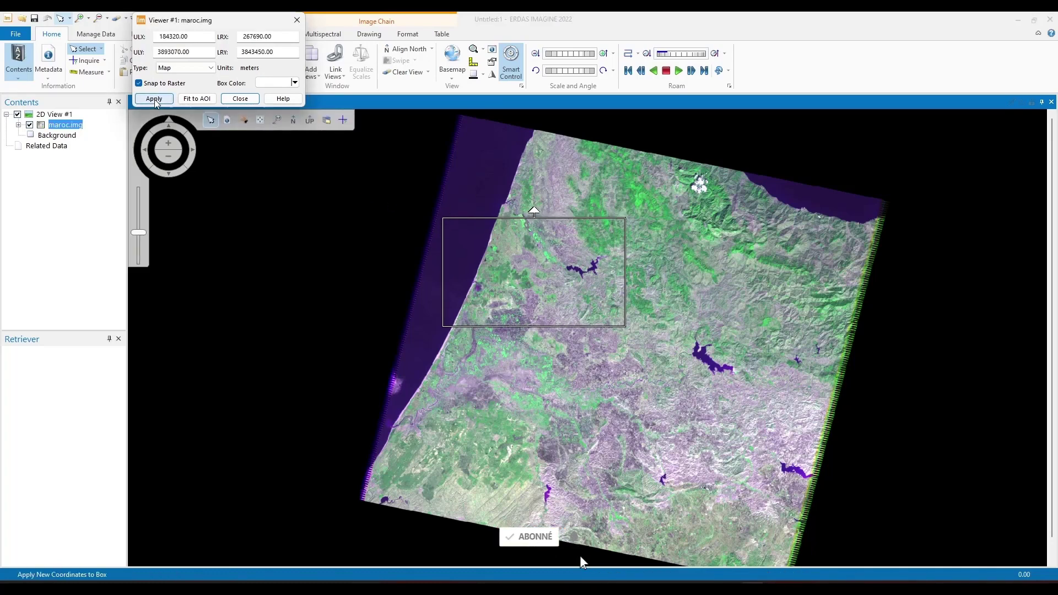
pyautogui.click(232, 100)
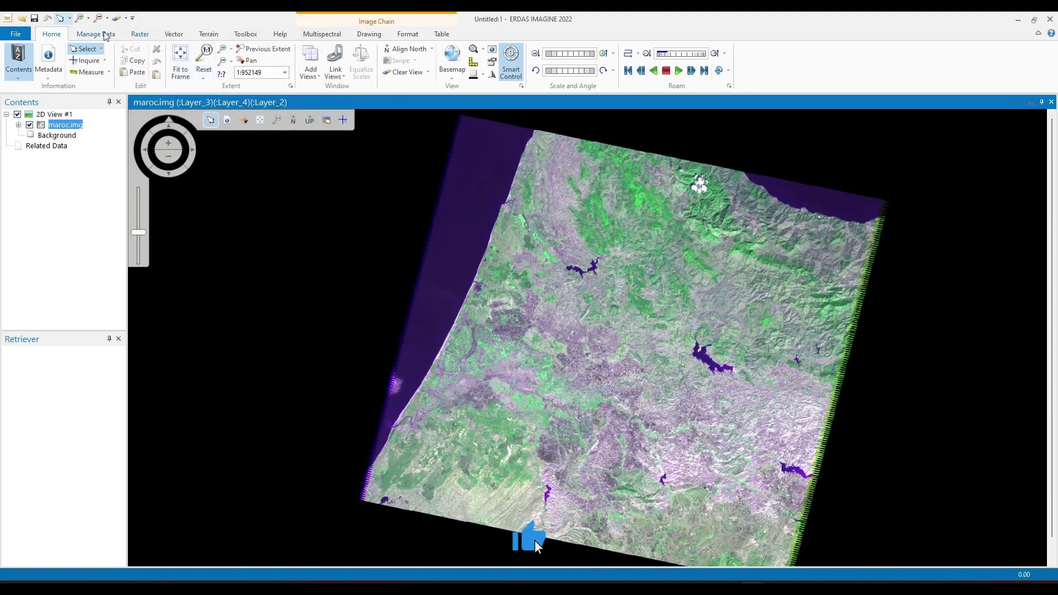
# - Start a subset of maroc.img and take its corner coordinates from the inquire box
pyautogui.click(138, 35)
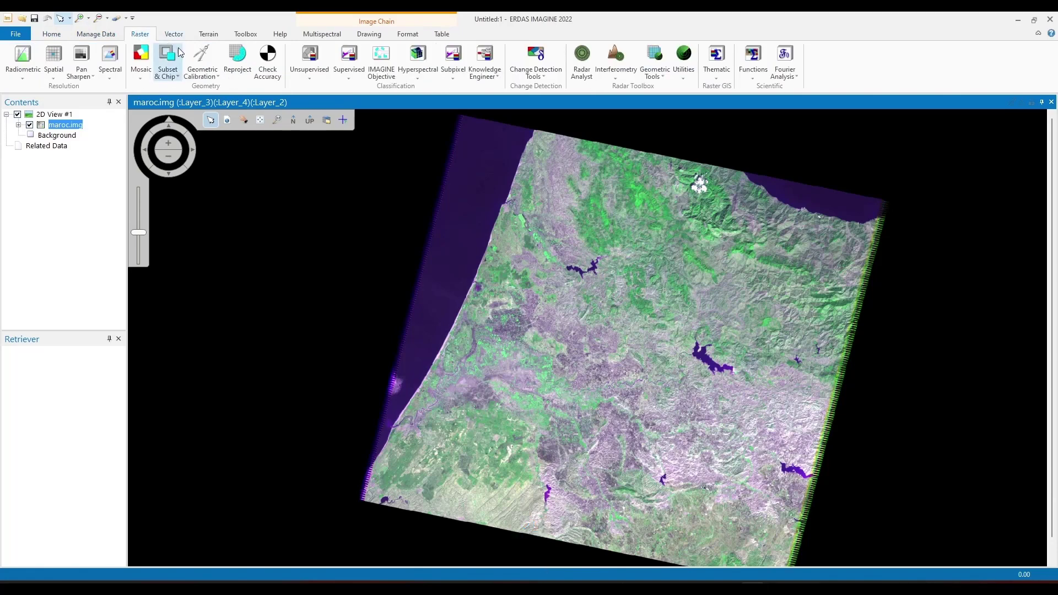
pyautogui.click(176, 80)
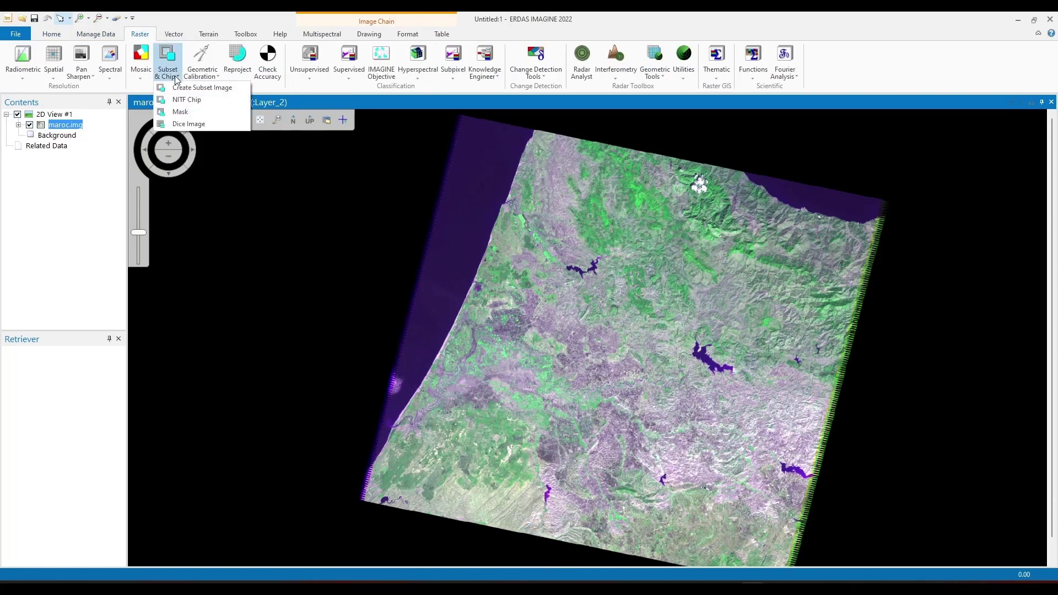
pyautogui.click(224, 92)
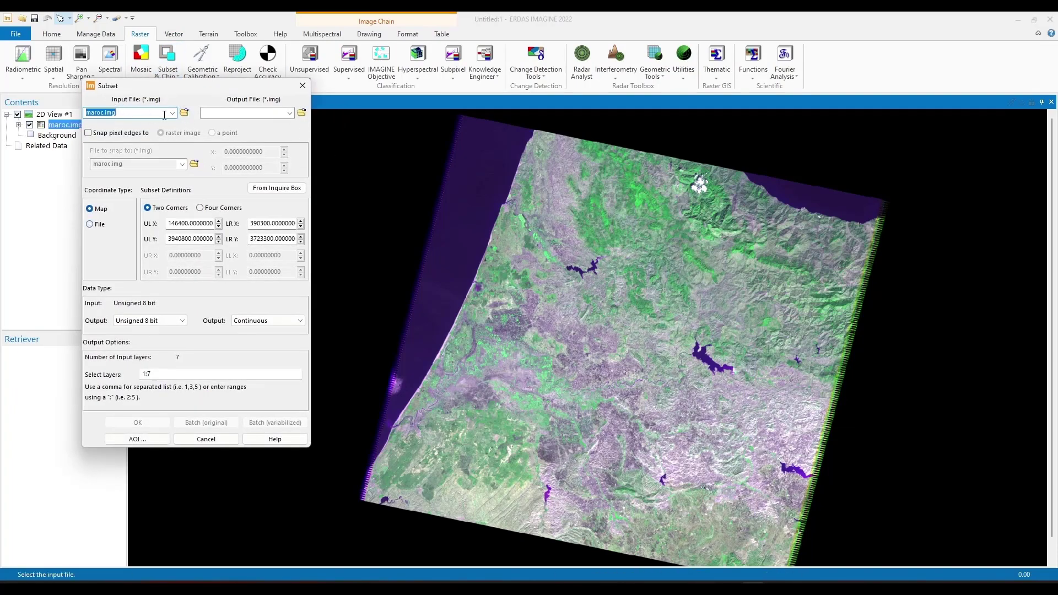
pyautogui.click(278, 190)
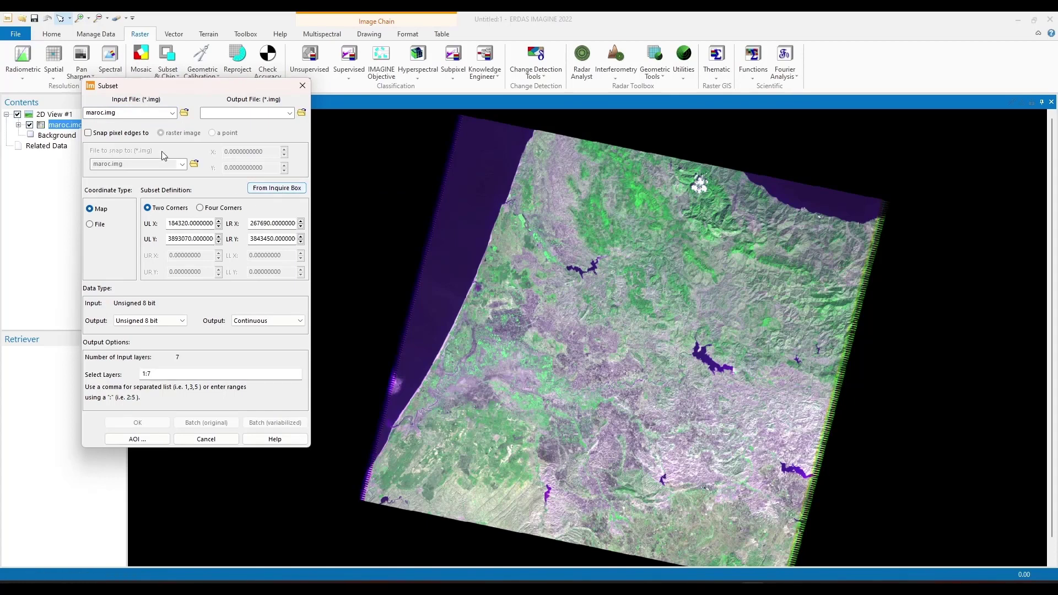
# - Name the subset's output file subset maroc.img, run the subset with layers 1:7 and dismiss the process list
pyautogui.click(265, 115)
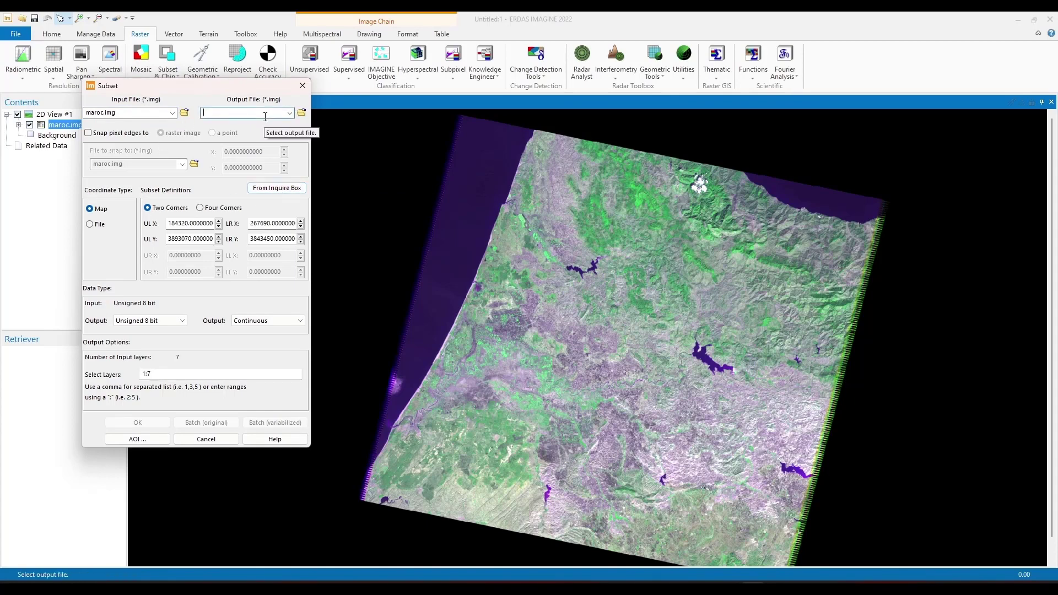
pyautogui.write('subset maroc')
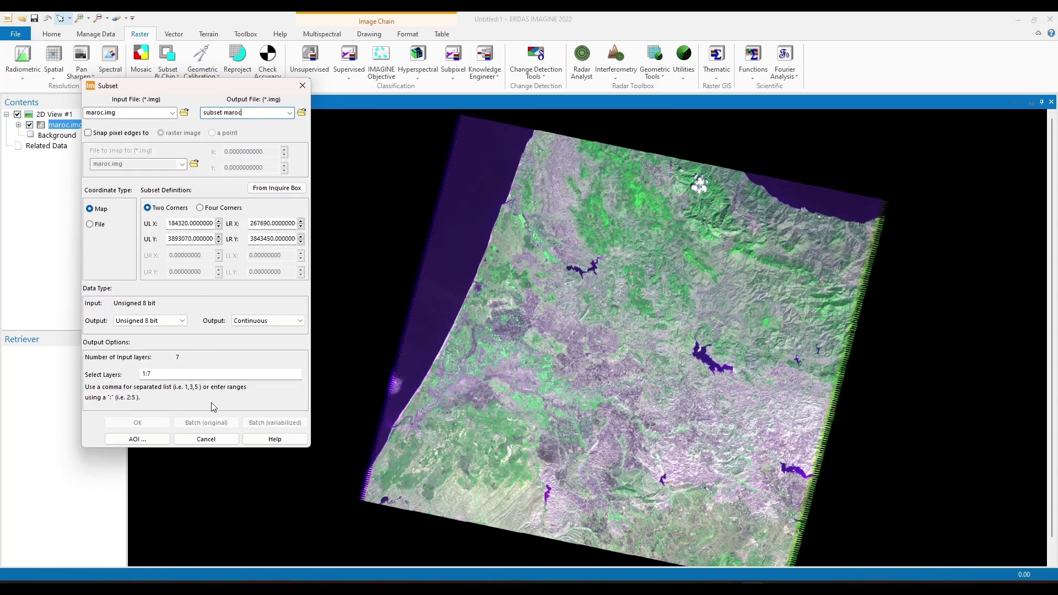
pyautogui.press('Return')
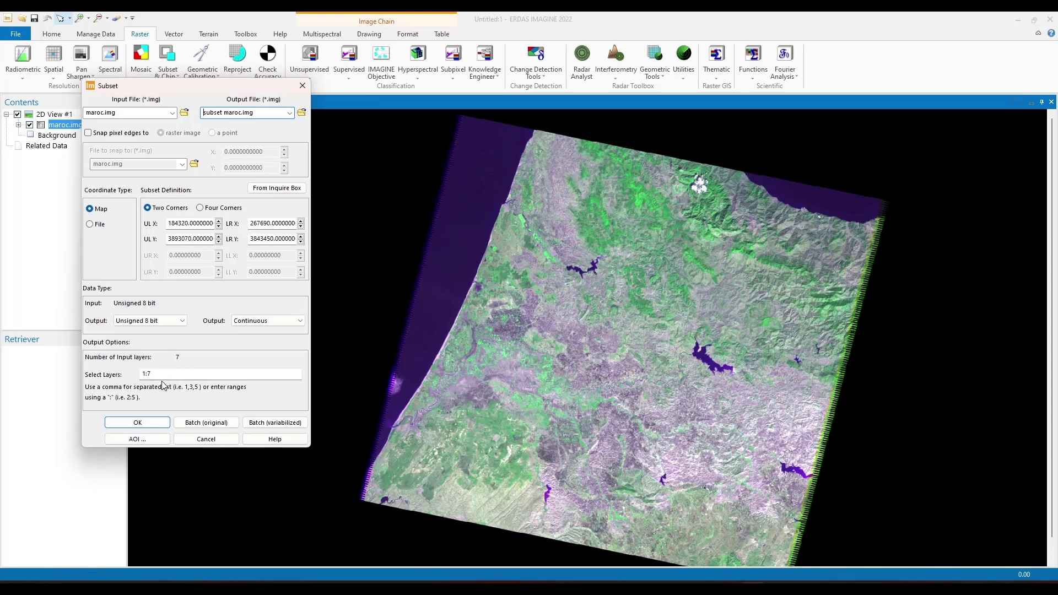
pyautogui.click(138, 424)
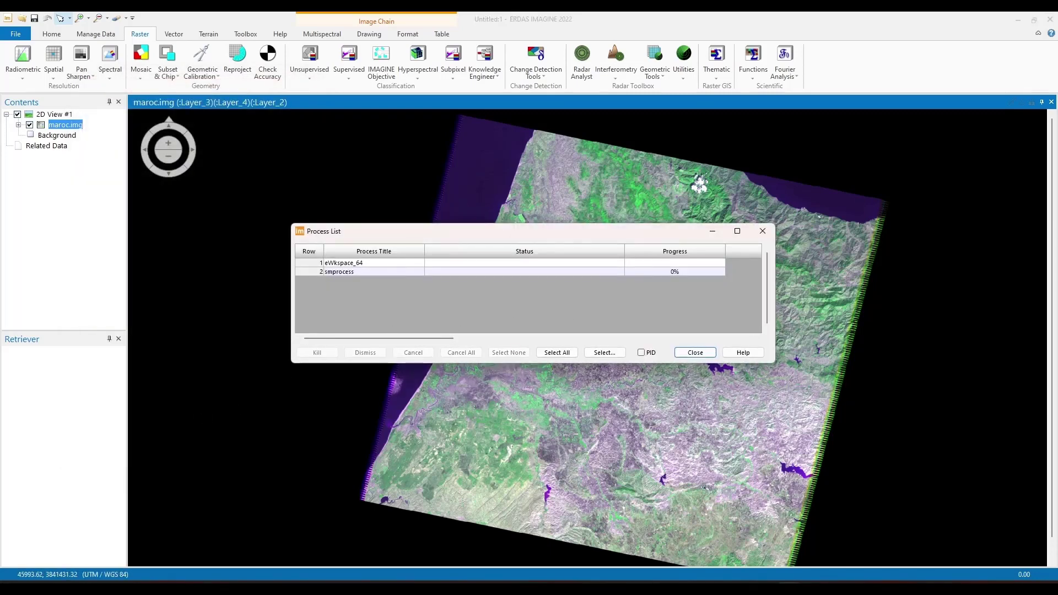
pyautogui.click(700, 354)
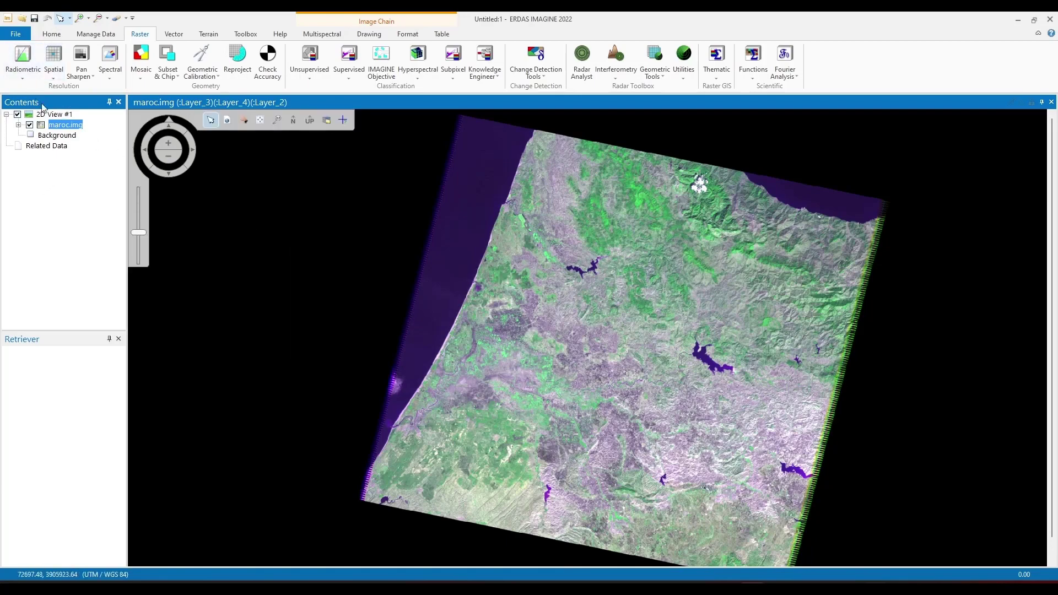
# - Load the recent image subset maroc.img into the 2D view and hide the maroc.img layer
pyautogui.click(16, 33)
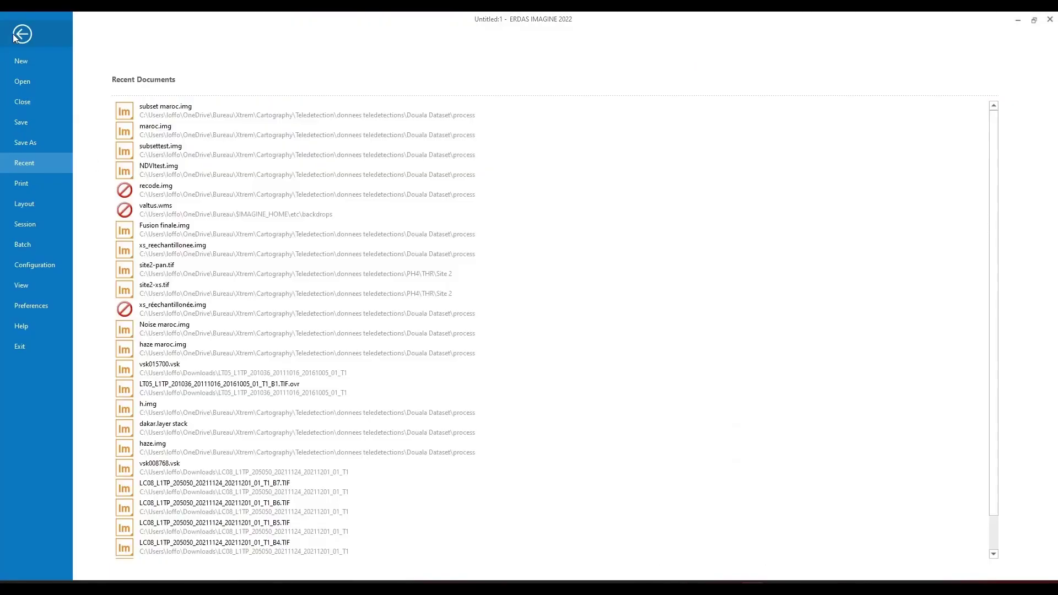
pyautogui.click(160, 110)
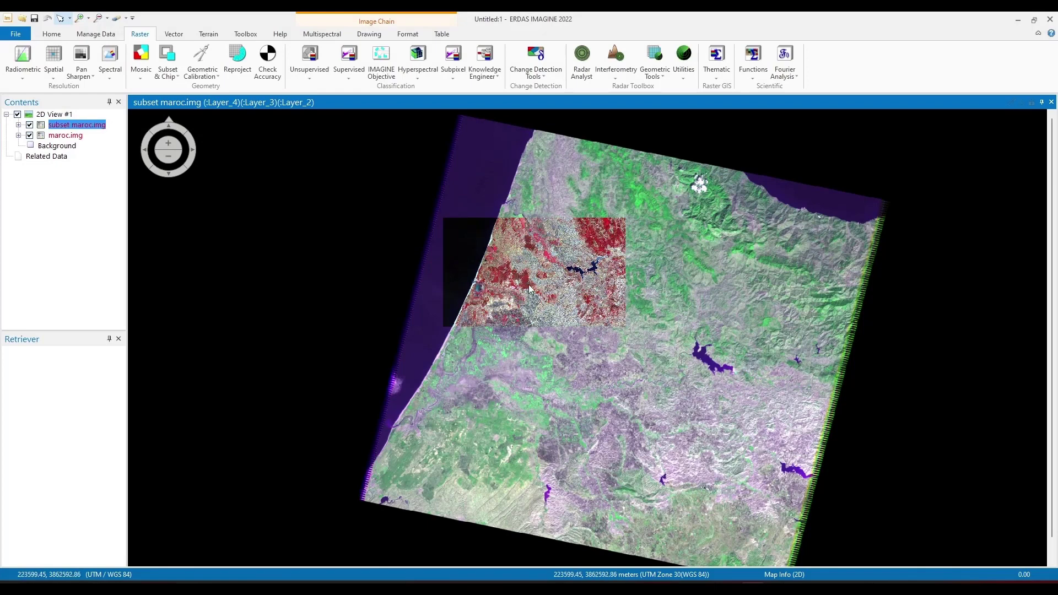
pyautogui.click(30, 135)
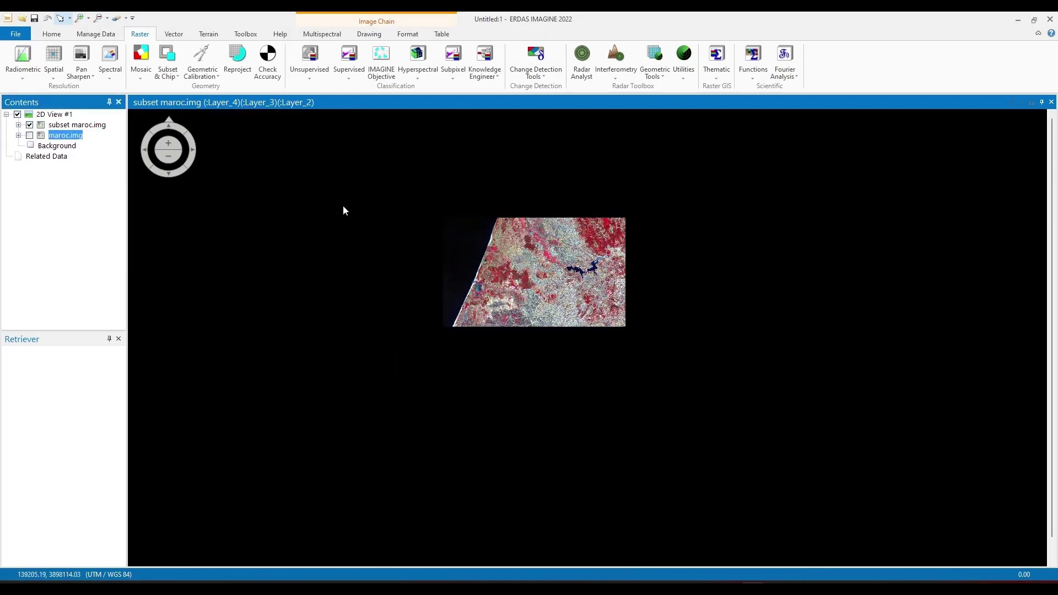
pyautogui.click(260, 124)
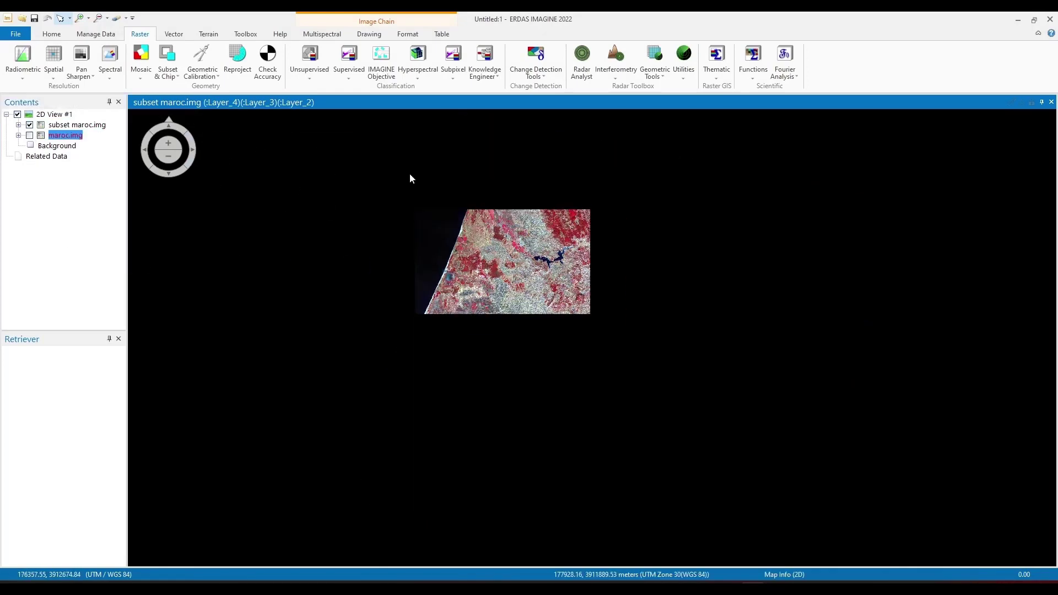
pyautogui.scroll(2, 454, 219)
pyautogui.scroll(2, 482, 227)
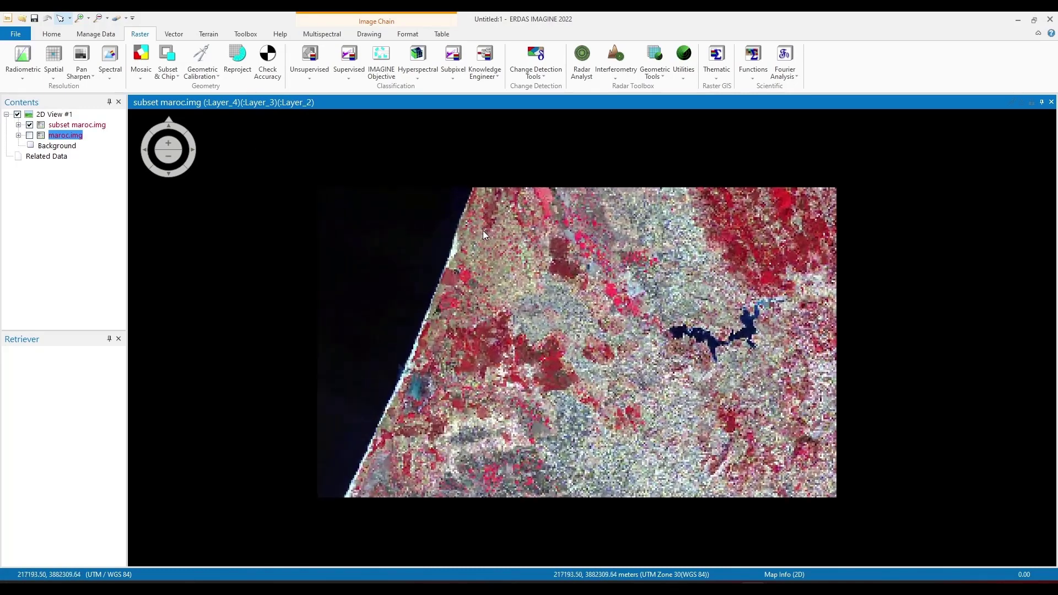
pyautogui.moveTo(528, 326); pyautogui.dragTo(578, 303)
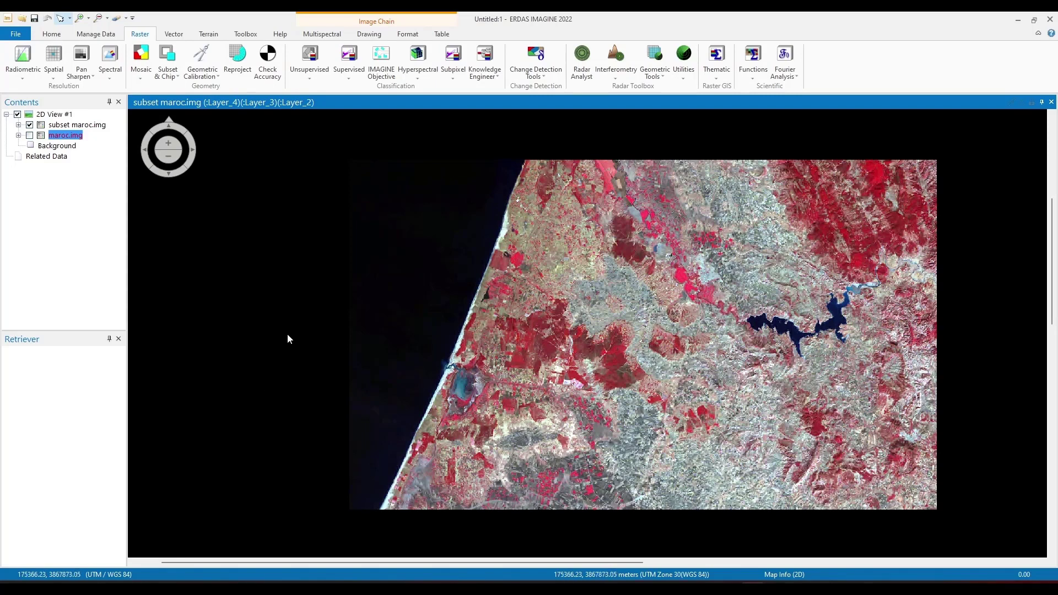
# - Open the Signature Editor from the supervised classification tools and move its window over the image
pyautogui.moveTo(189, 125)
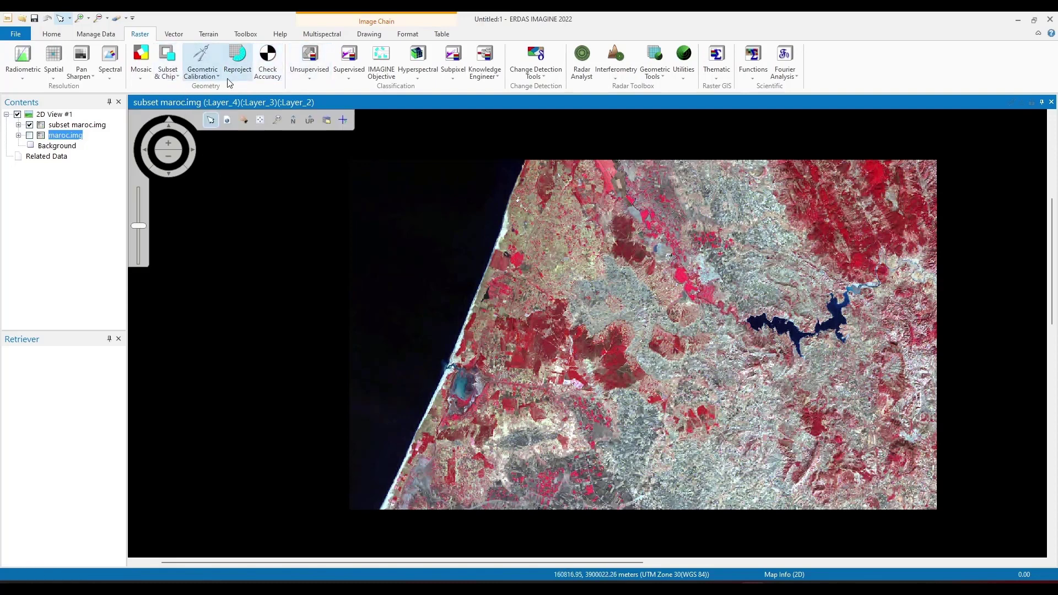
pyautogui.click(349, 72)
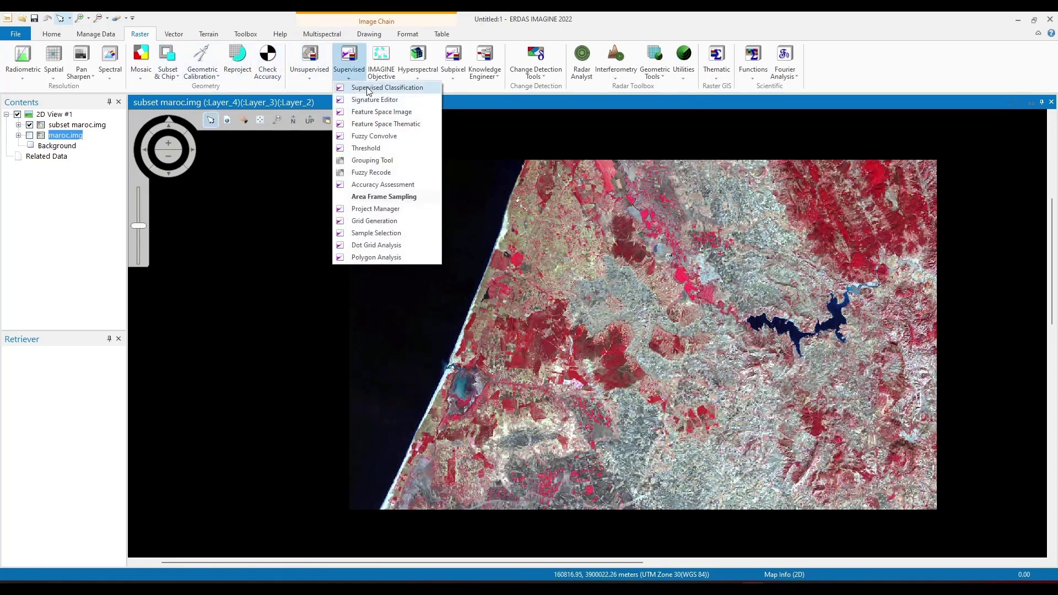
pyautogui.click(403, 100)
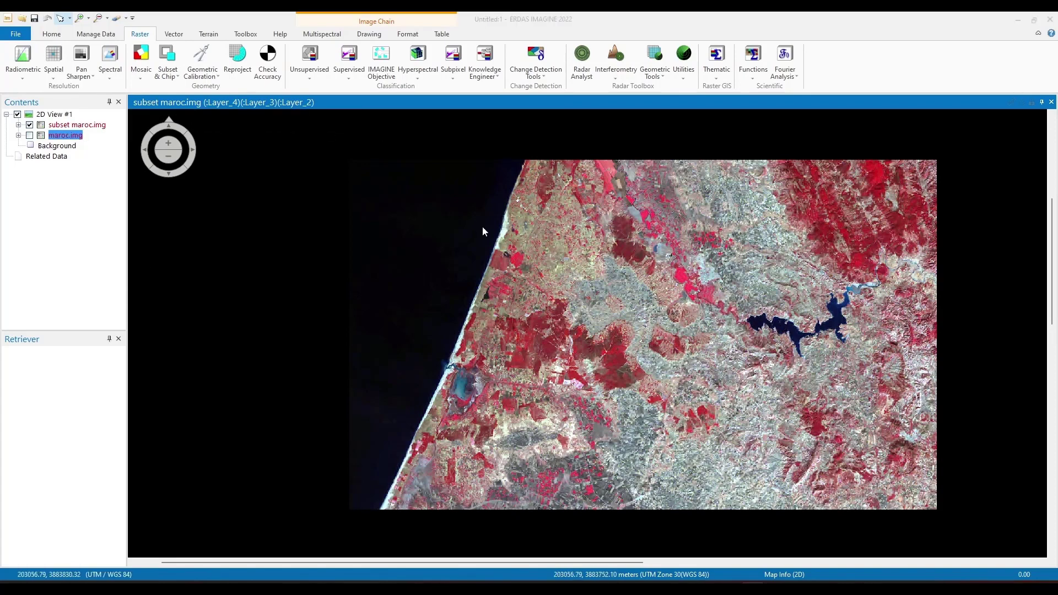
pyautogui.moveTo(148, 246)
pyautogui.mouseDown()
pyautogui.moveTo(325, 252)
pyautogui.moveTo(376, 268)
pyautogui.mouseUp()
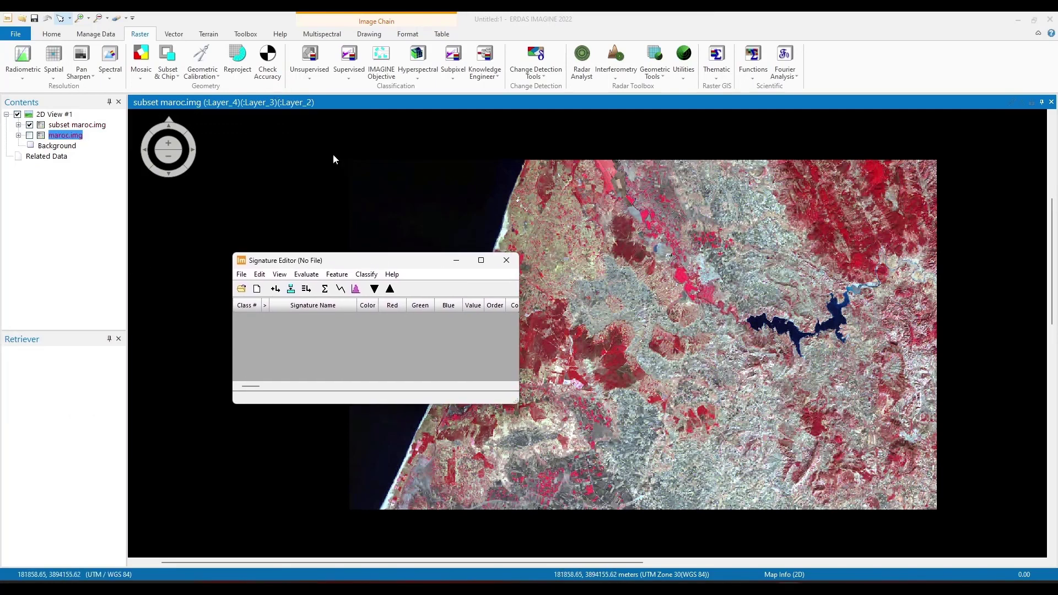
# - Draw a small rectangular AOI inside the western part of the dark blue lake
pyautogui.click(379, 34)
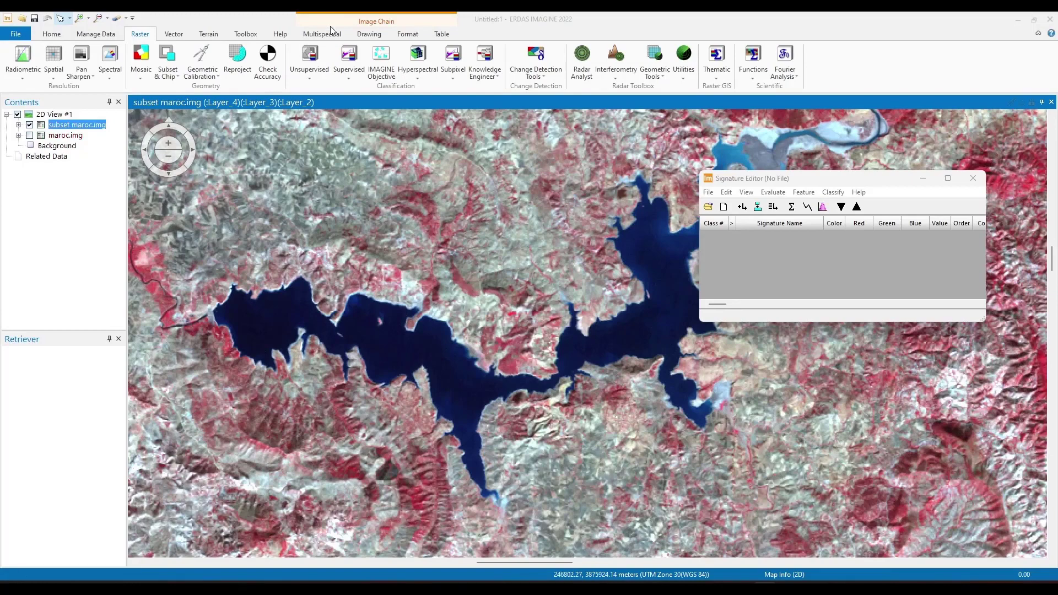
pyautogui.click(380, 34)
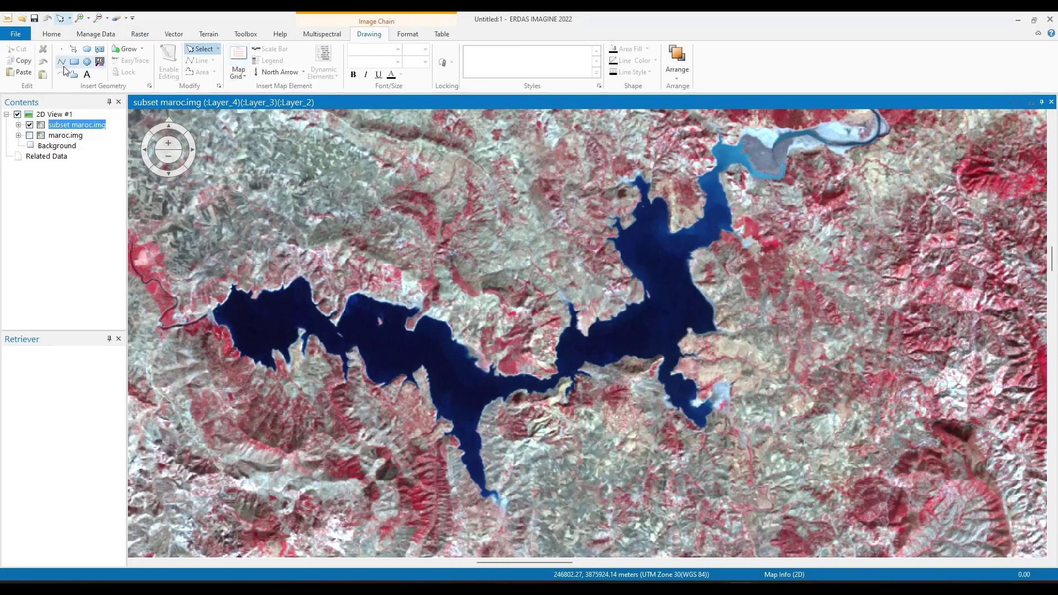
pyautogui.click(75, 61)
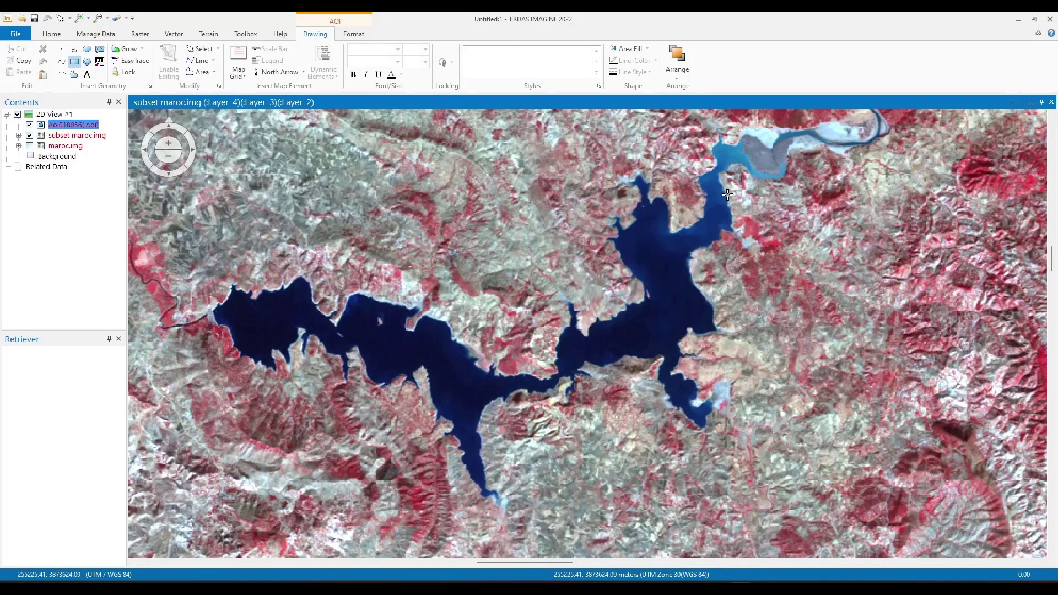
pyautogui.moveTo(250, 315); pyautogui.dragTo(276, 336)
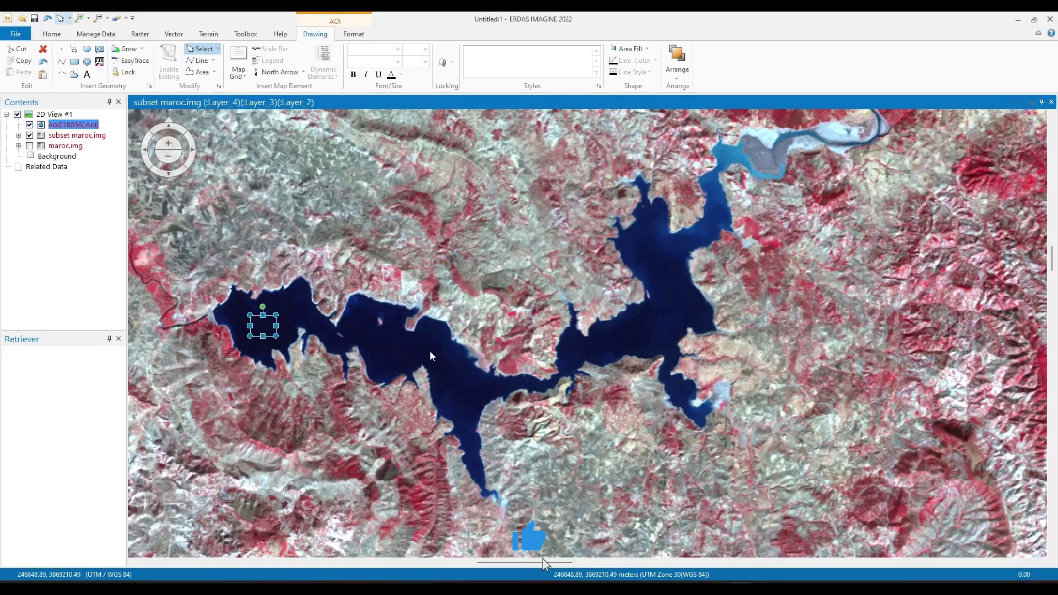
# - Try to add a signature to the Signature Editor with the lake AOI deselected
pyautogui.click(421, 339)
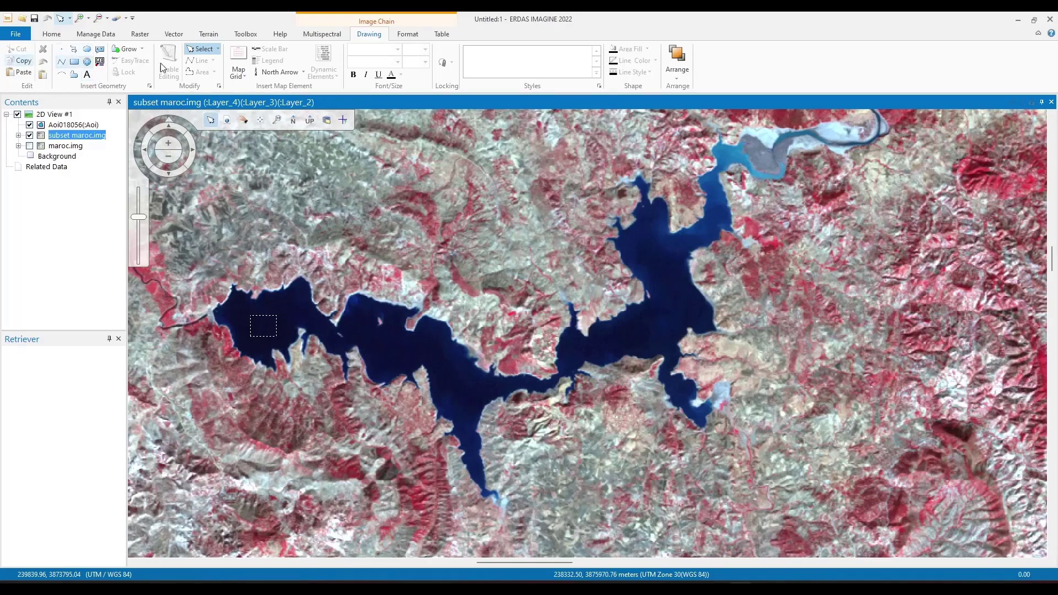
pyautogui.click(789, 588)
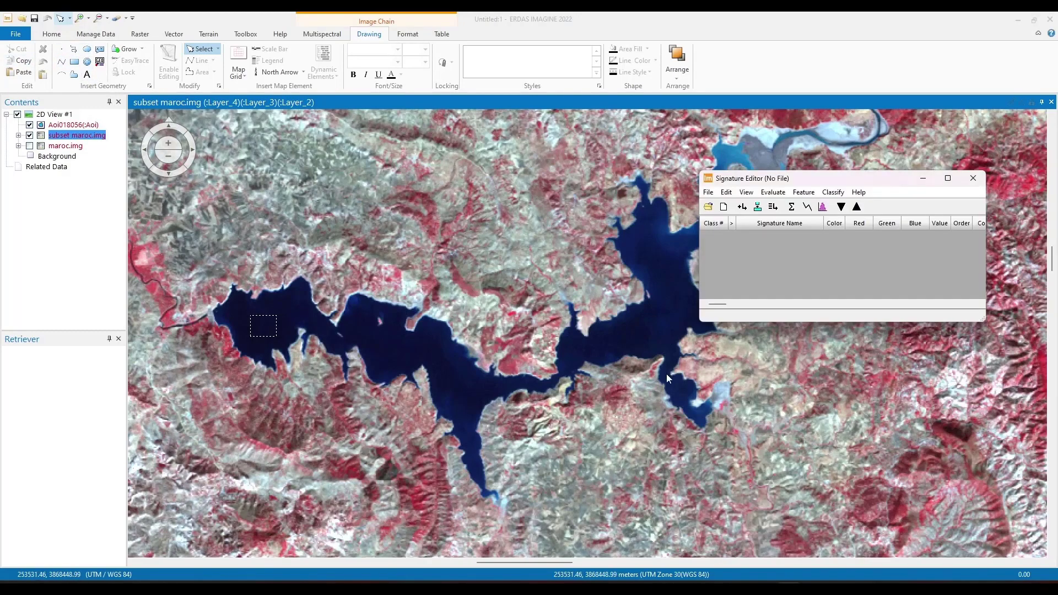
pyautogui.click(741, 206)
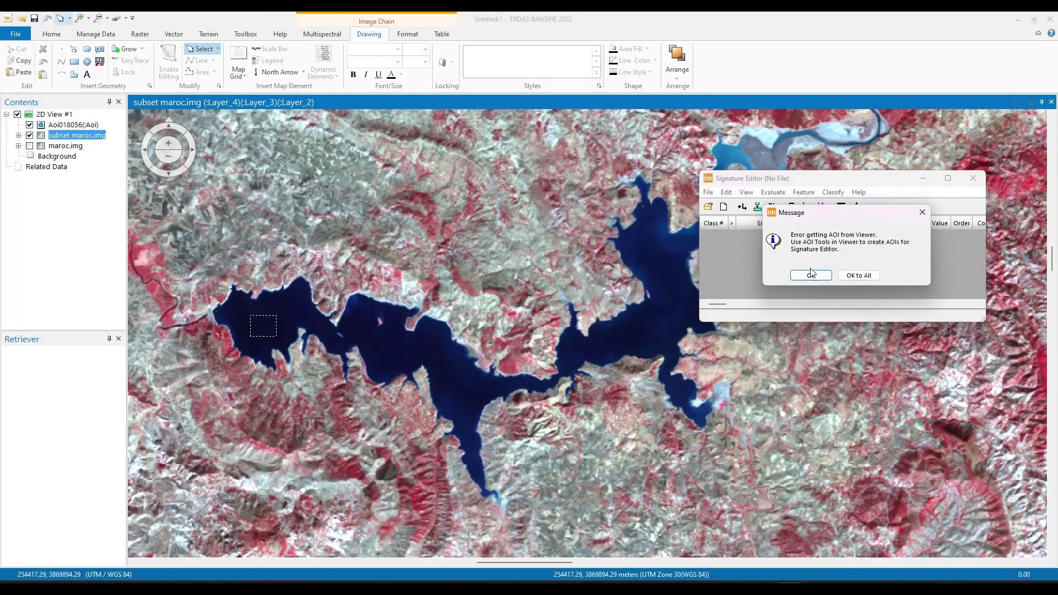
pyautogui.click(811, 275)
# - Select the rectangular AOI on the lake and add it as a new class in the Signature Editor
pyautogui.click(270, 318)
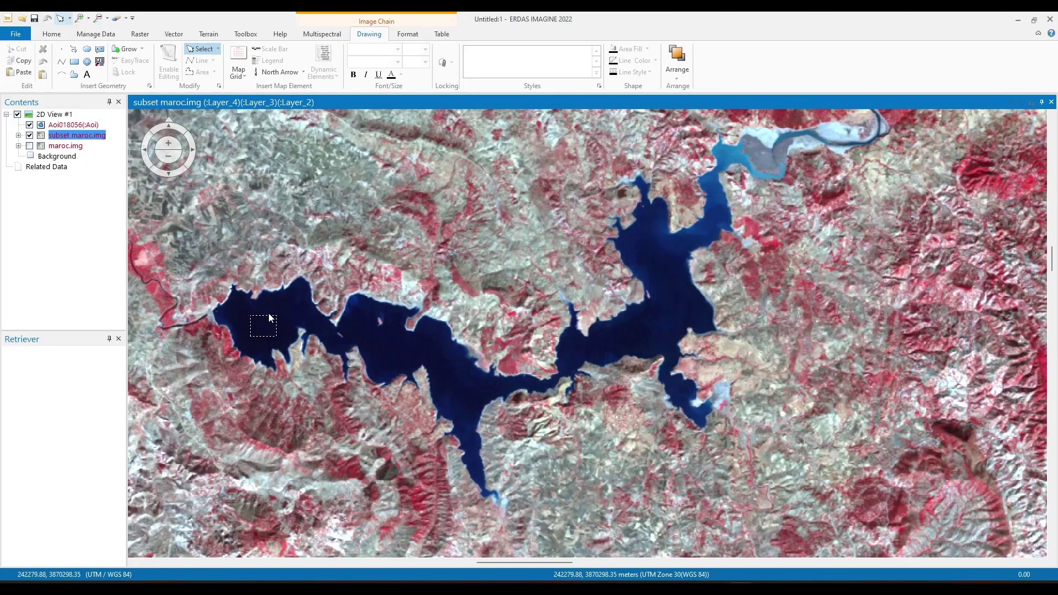
pyautogui.click(270, 318)
pyautogui.hotkey('alt', 'Tab')
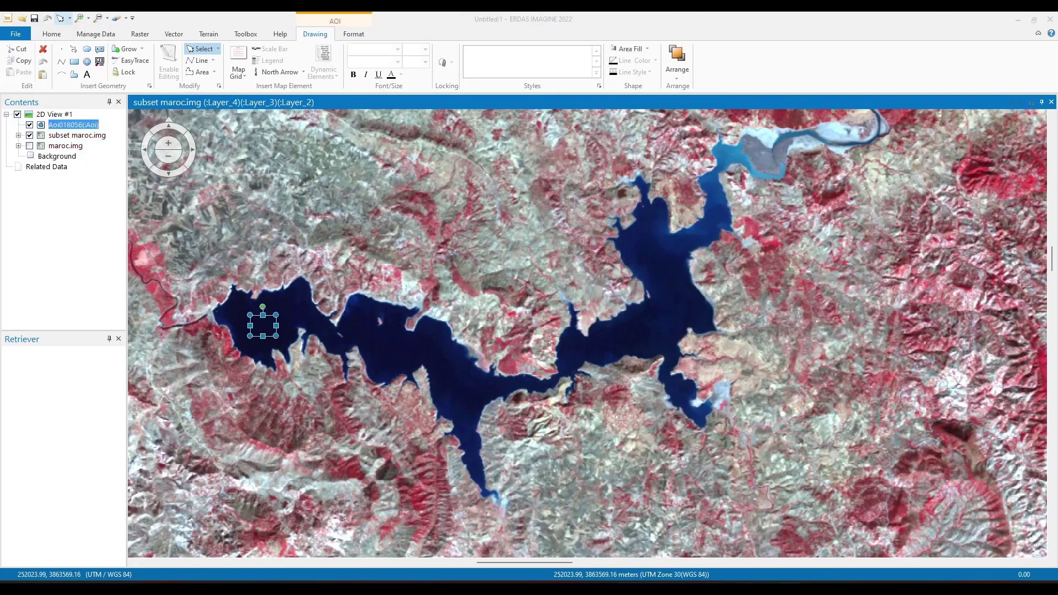
pyautogui.click(741, 206)
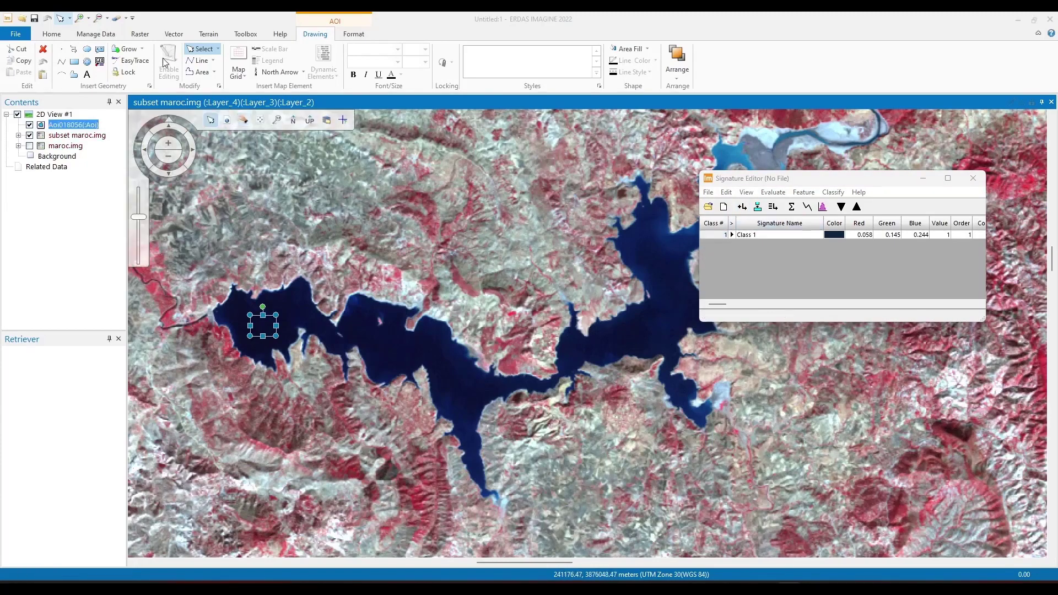
# - Draw a rectangular AOI in the middle part of the dark blue lake and add it as a new class
pyautogui.click(74, 61)
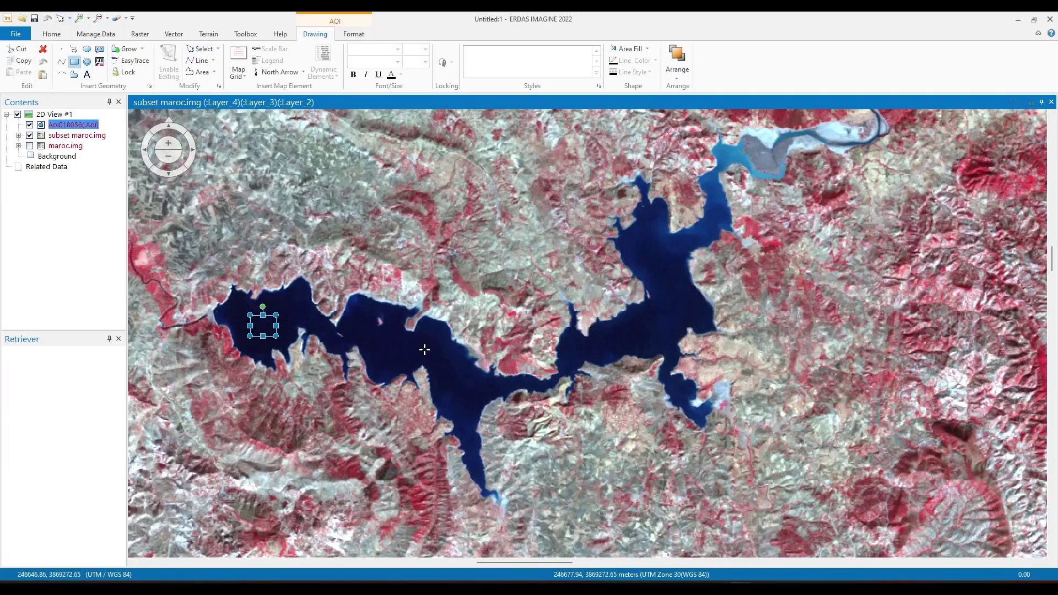
pyautogui.moveTo(391, 342); pyautogui.dragTo(444, 361)
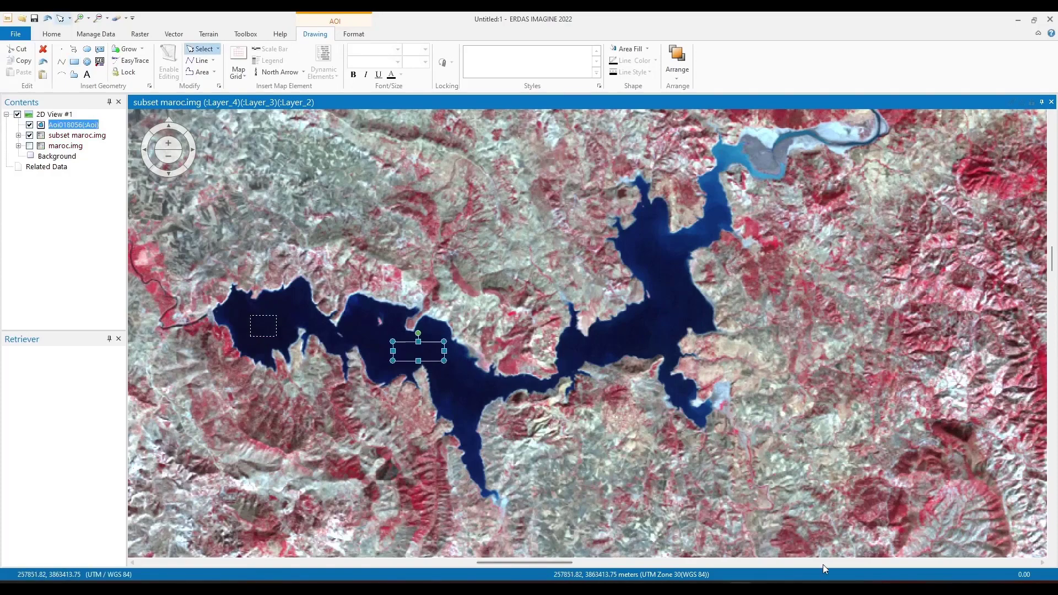
pyautogui.click(794, 587)
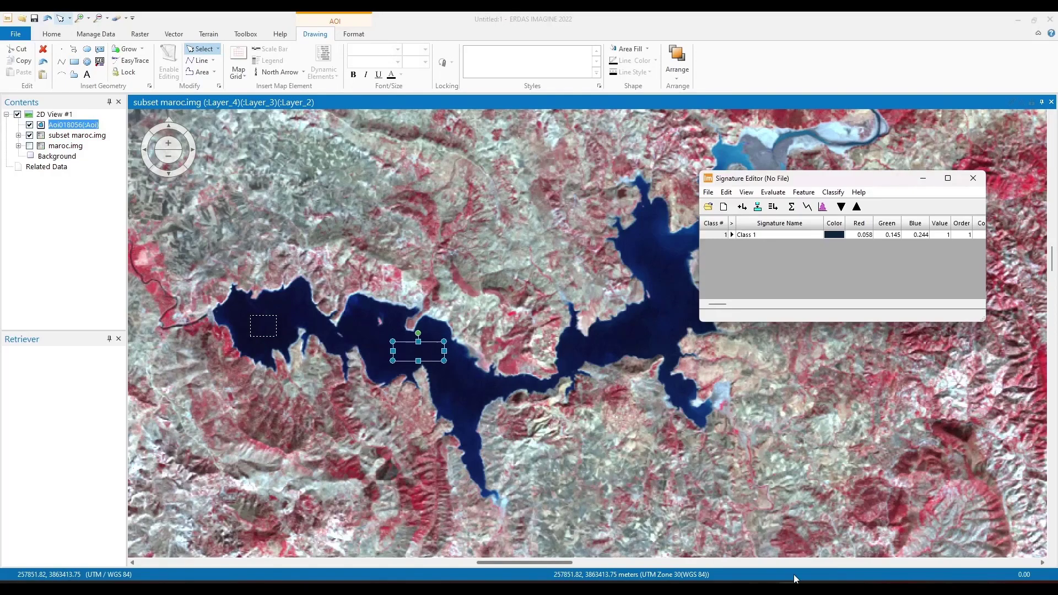
pyautogui.click(748, 209)
# - Draw a large rectangular AOI over the dark ocean west of the coast and add it as a new class
pyautogui.scroll(-5, 696, 383)
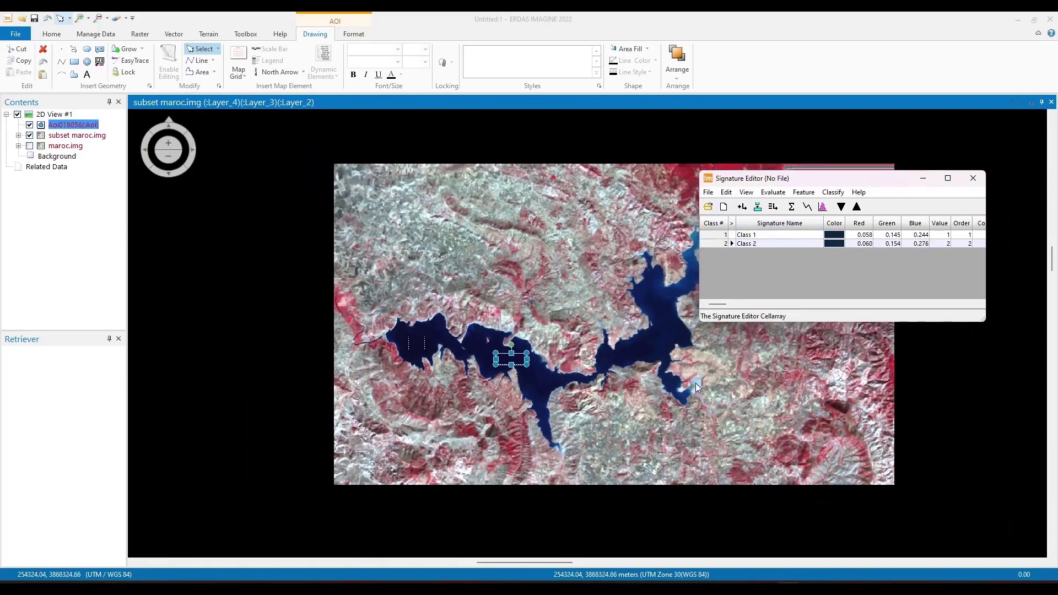
pyautogui.scroll(-2, 696, 380)
pyautogui.scroll(4, 689, 376)
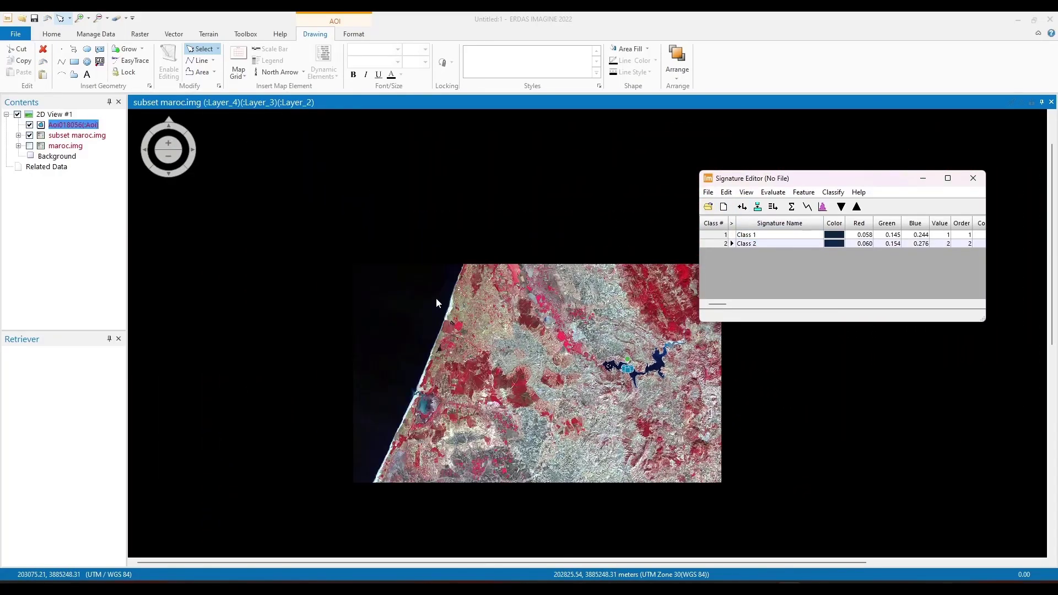
pyautogui.scroll(2, 419, 303)
pyautogui.scroll(3, 408, 312)
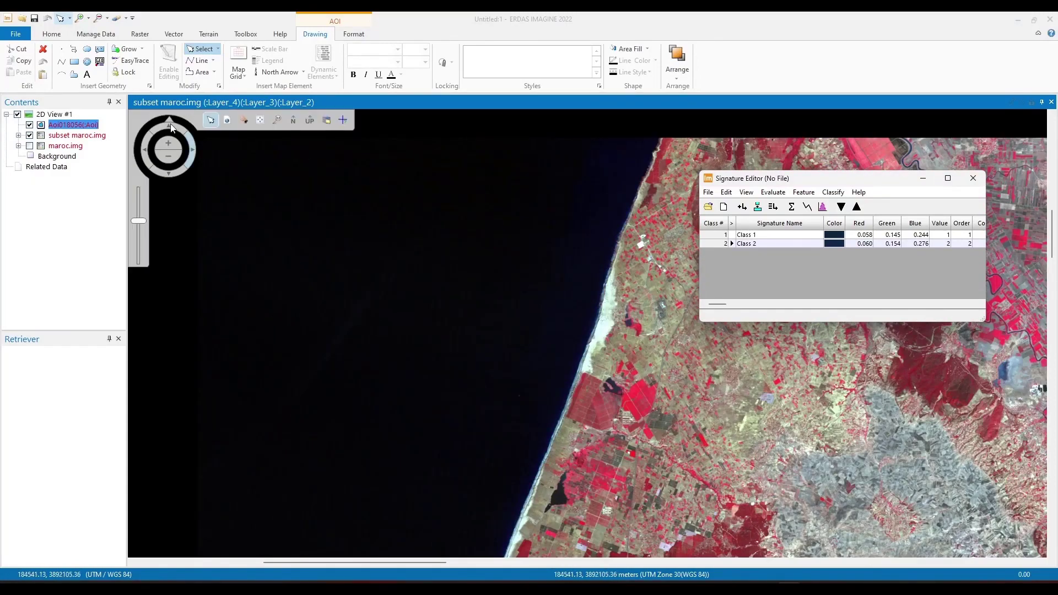
pyautogui.click(74, 61)
pyautogui.moveTo(305, 242)
pyautogui.mouseDown()
pyautogui.moveTo(465, 392)
pyautogui.moveTo(476, 374)
pyautogui.mouseUp()
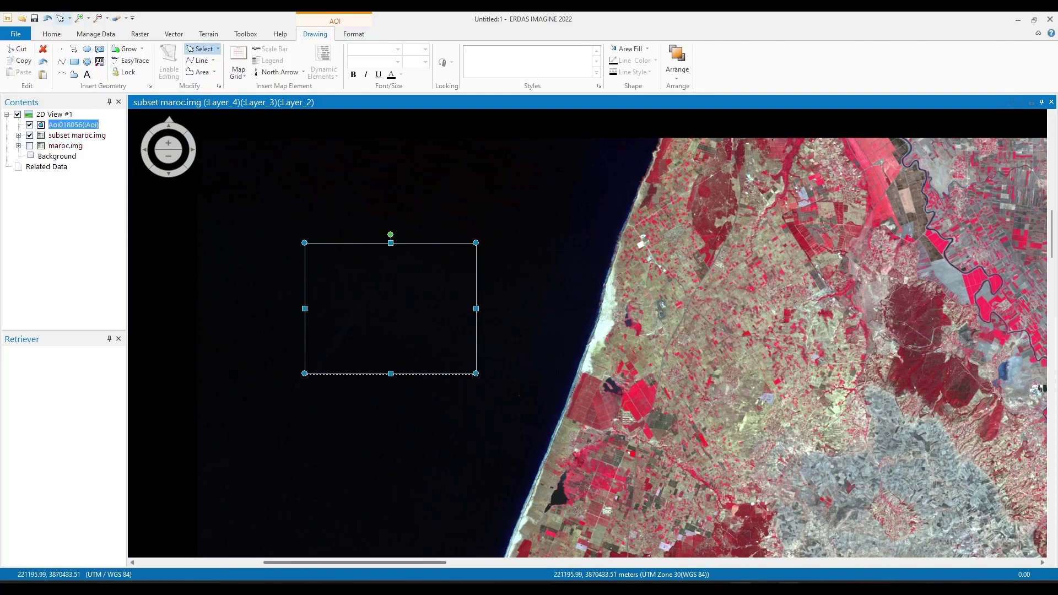
pyautogui.click(790, 586)
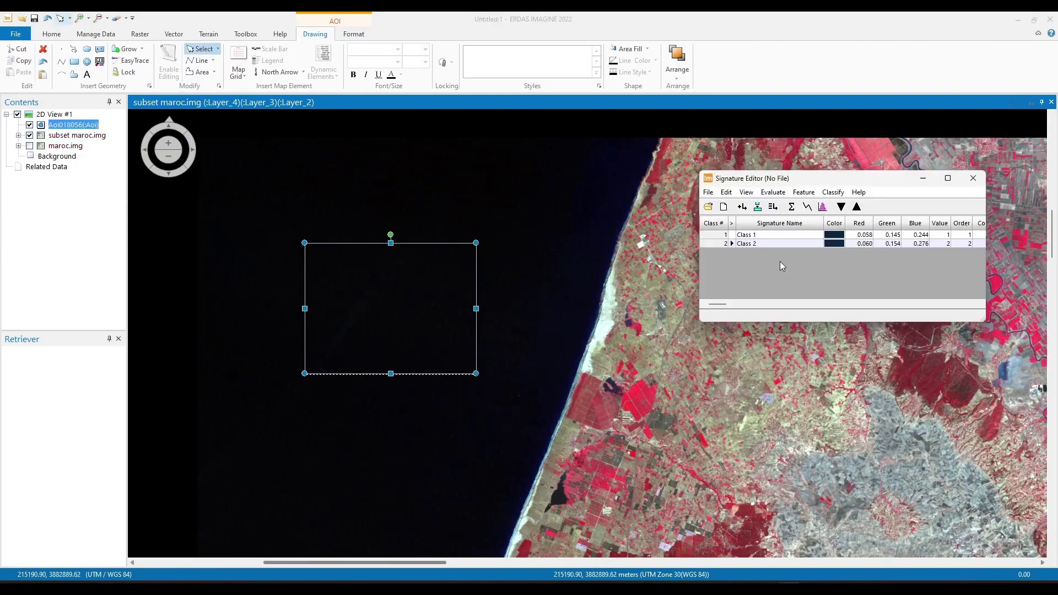
pyautogui.click(742, 207)
# - Select the three water classes in the Signature Editor and merge them into one signature
pyautogui.scroll(-1, 383, 263)
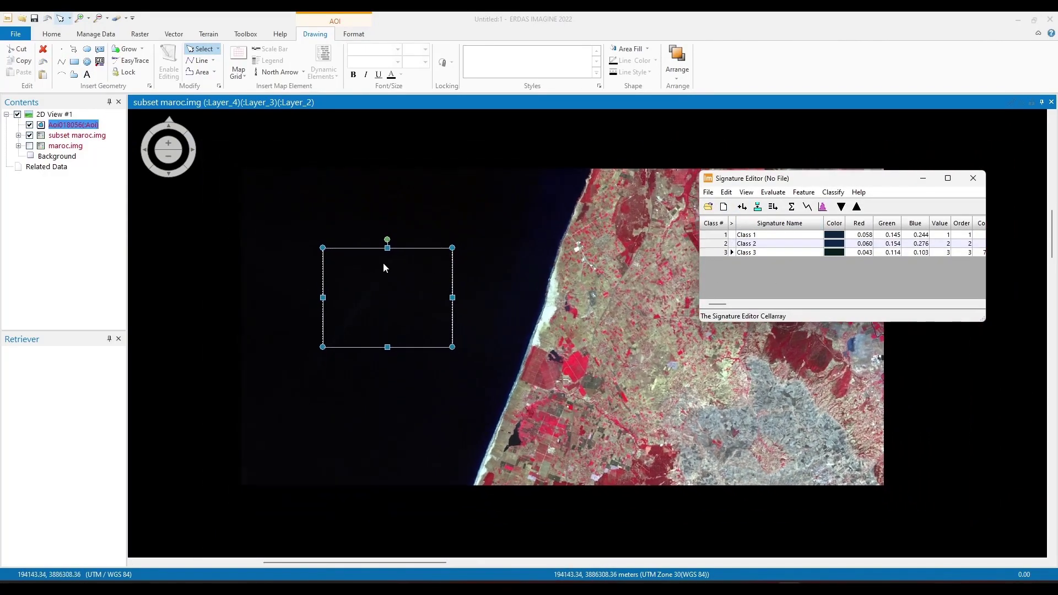
pyautogui.click(780, 235)
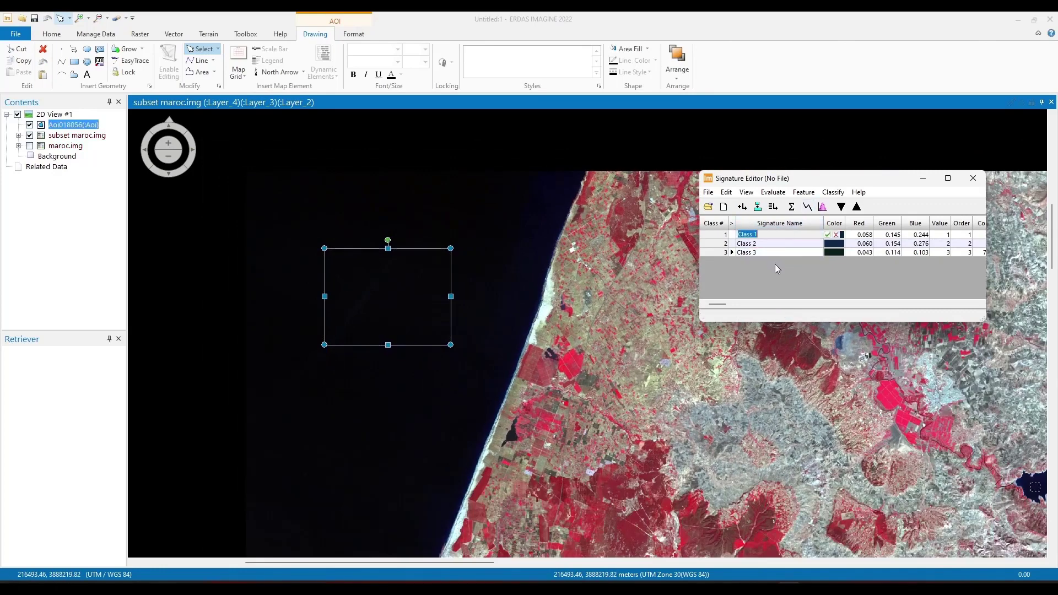
pyautogui.click(724, 234)
pyautogui.moveTo(724, 234); pyautogui.dragTo(719, 251)
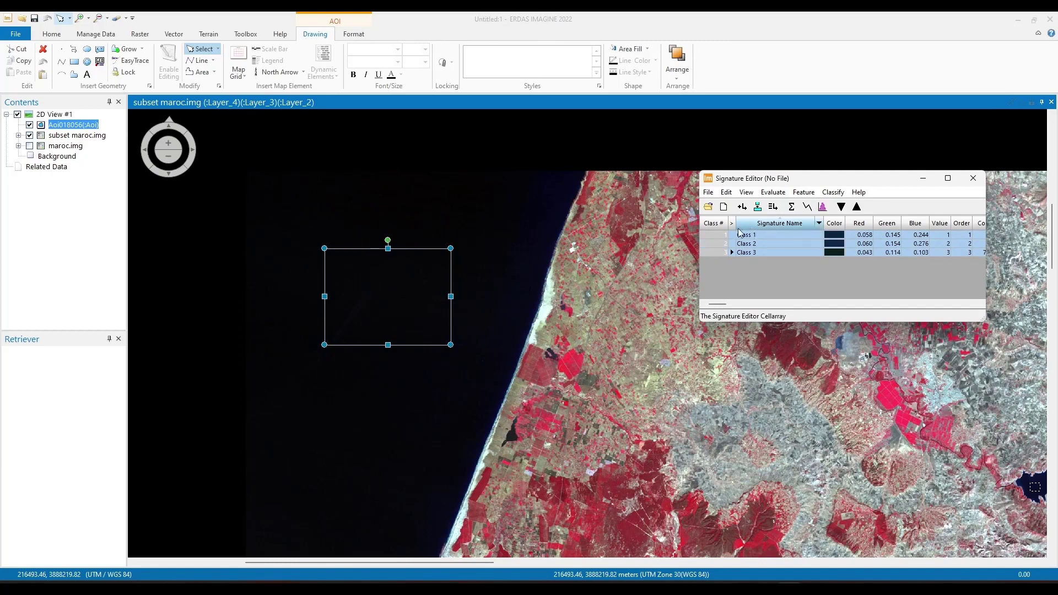
pyautogui.click(774, 207)
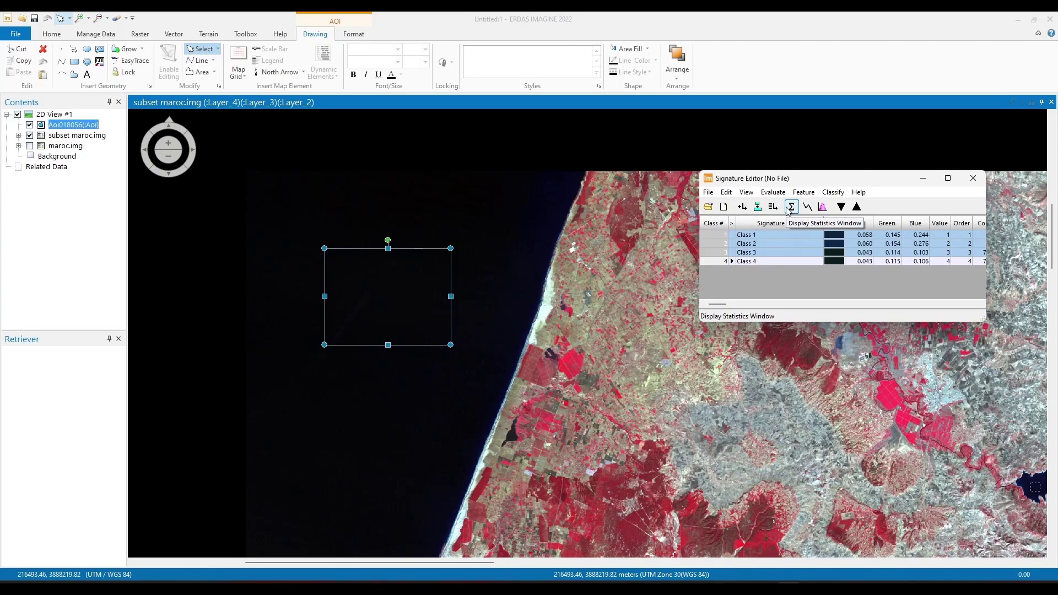
# - Delete the three original water classes and rename the merged signature as Eau marine
pyautogui.rightClick(718, 247)
pyautogui.click(760, 307)
pyautogui.click(761, 235)
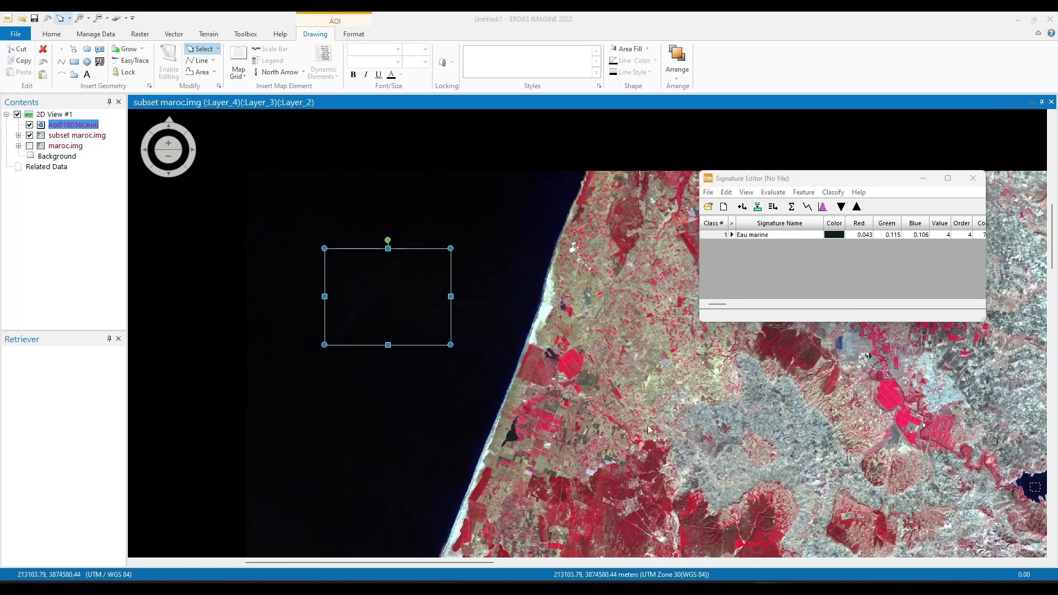
# - Draw a small rectangular AOI inside the turquoise water of the coastal lagoon
pyautogui.scroll(-1, 544, 282)
pyautogui.scroll(-2, 543, 280)
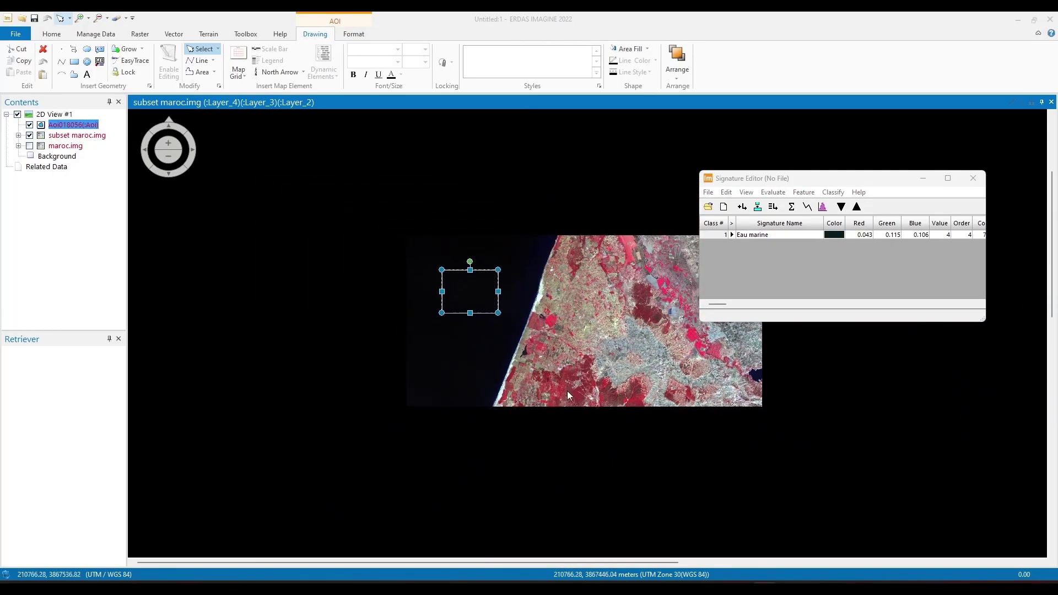
pyautogui.scroll(4, 516, 435)
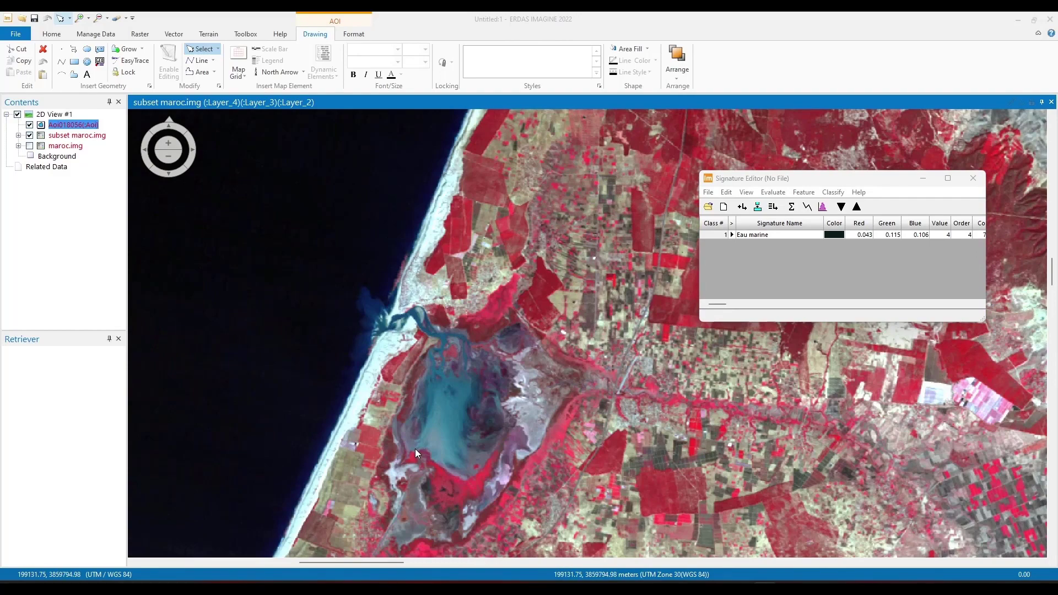
pyautogui.scroll(2, 415, 448)
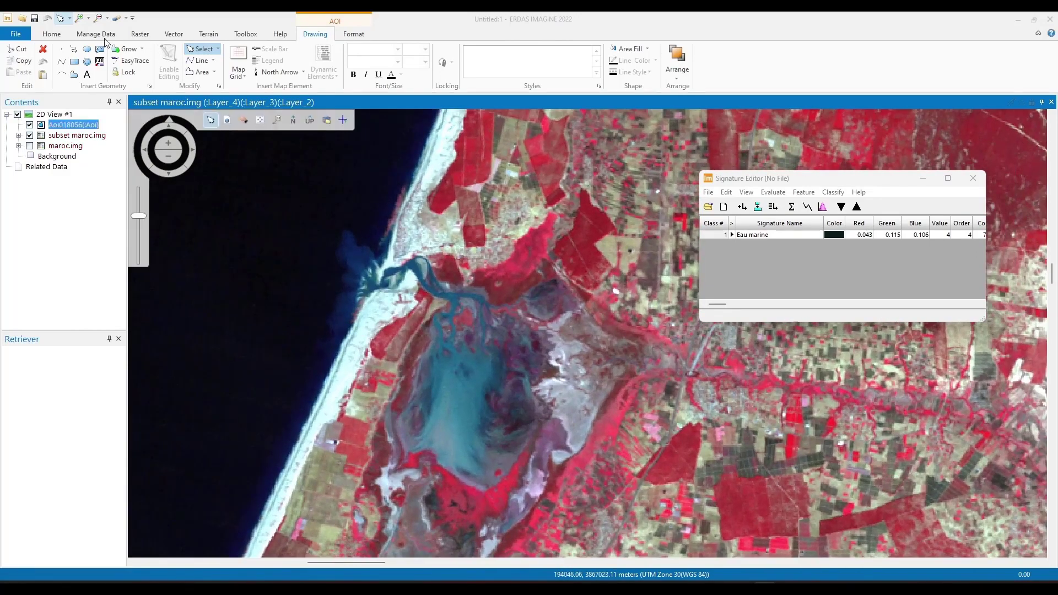
pyautogui.click(75, 62)
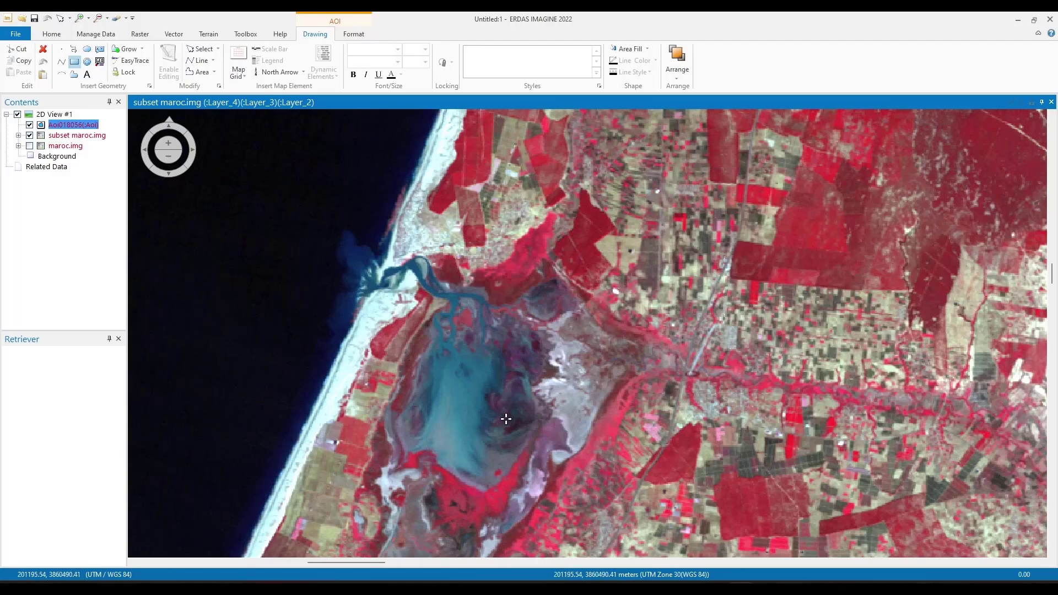
pyautogui.scroll(-2, 448, 378)
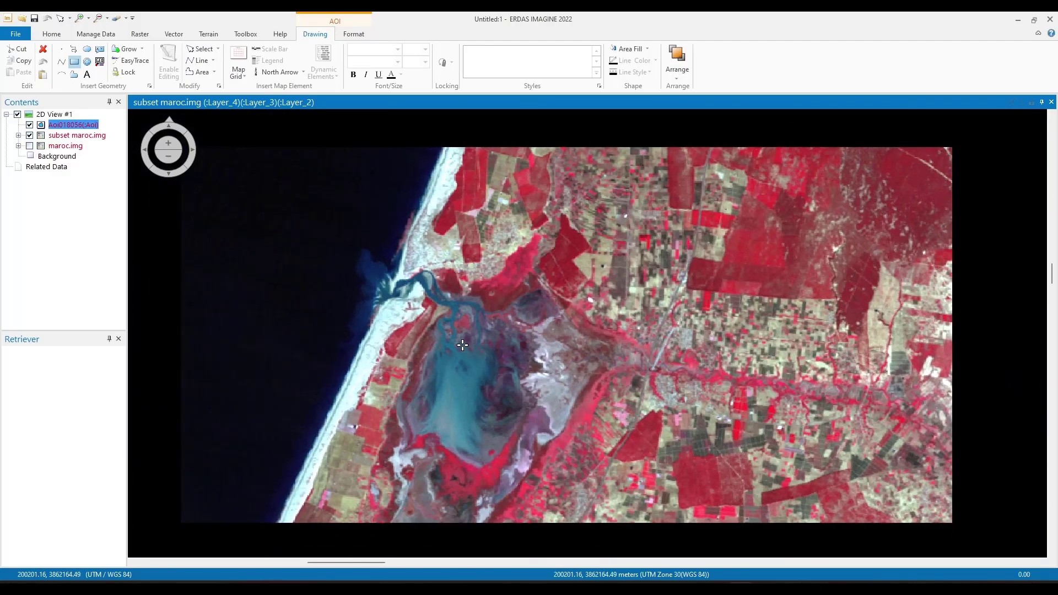
pyautogui.scroll(-1, 486, 421)
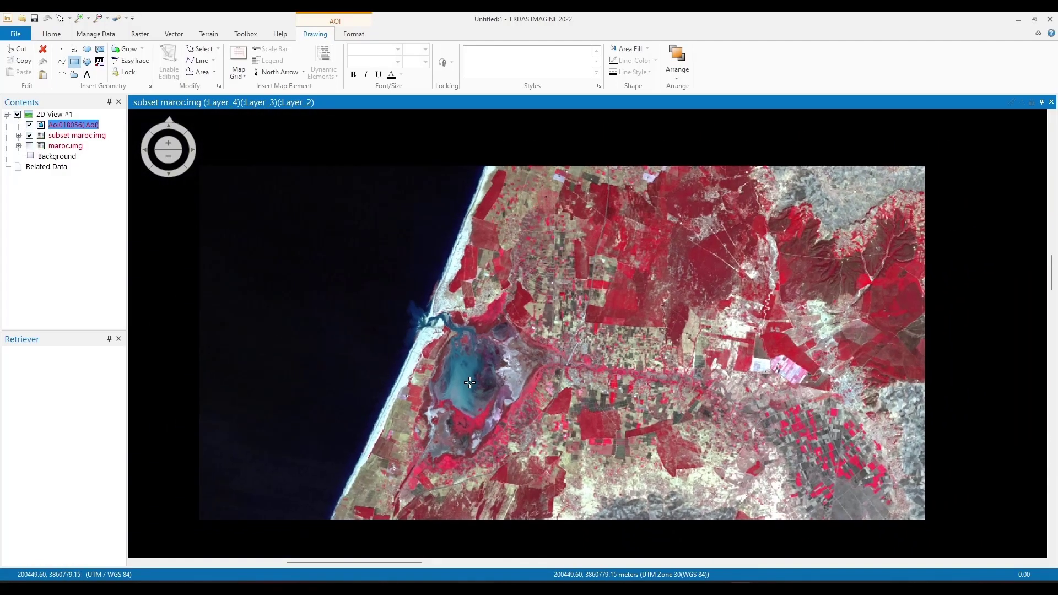
pyautogui.scroll(3, 468, 375)
pyautogui.scroll(1, 428, 265)
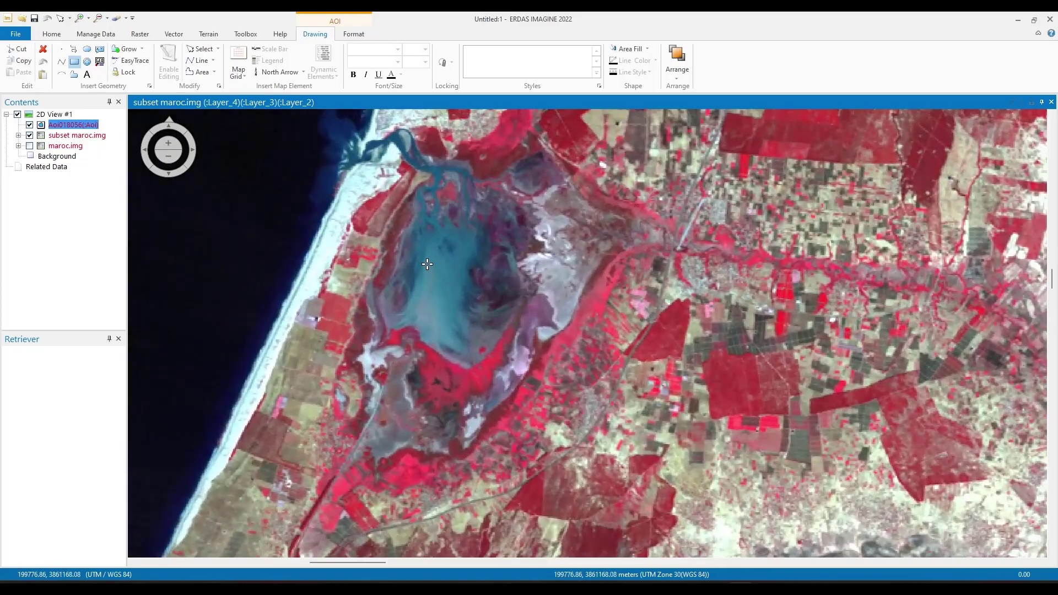
pyautogui.moveTo(427, 263); pyautogui.dragTo(442, 289)
# - Add the lagoon AOI as a new class in the Signature Editor
pyautogui.scroll(-2, 519, 349)
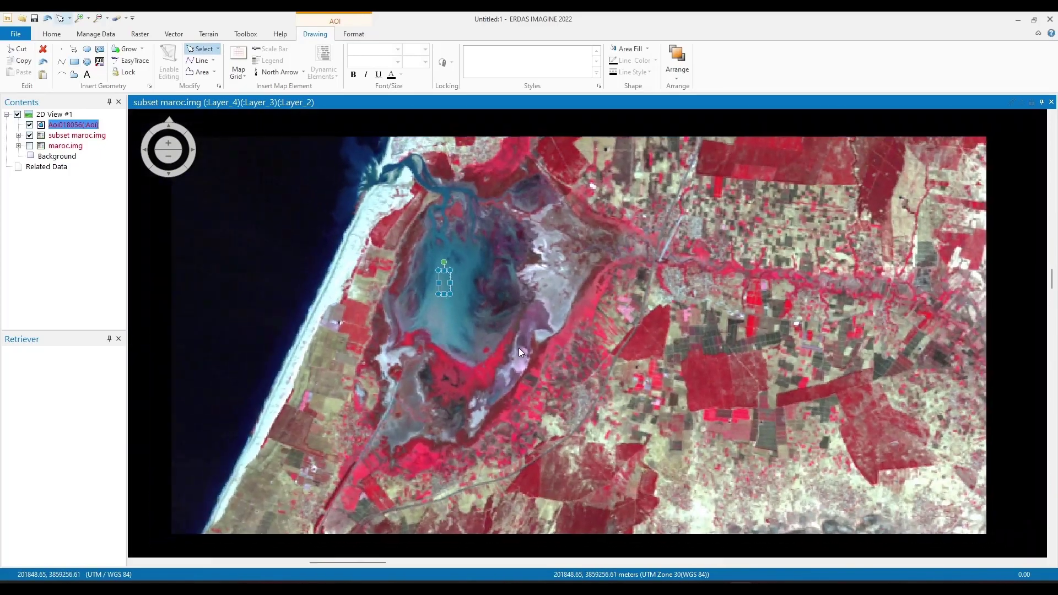
pyautogui.scroll(3, 390, 161)
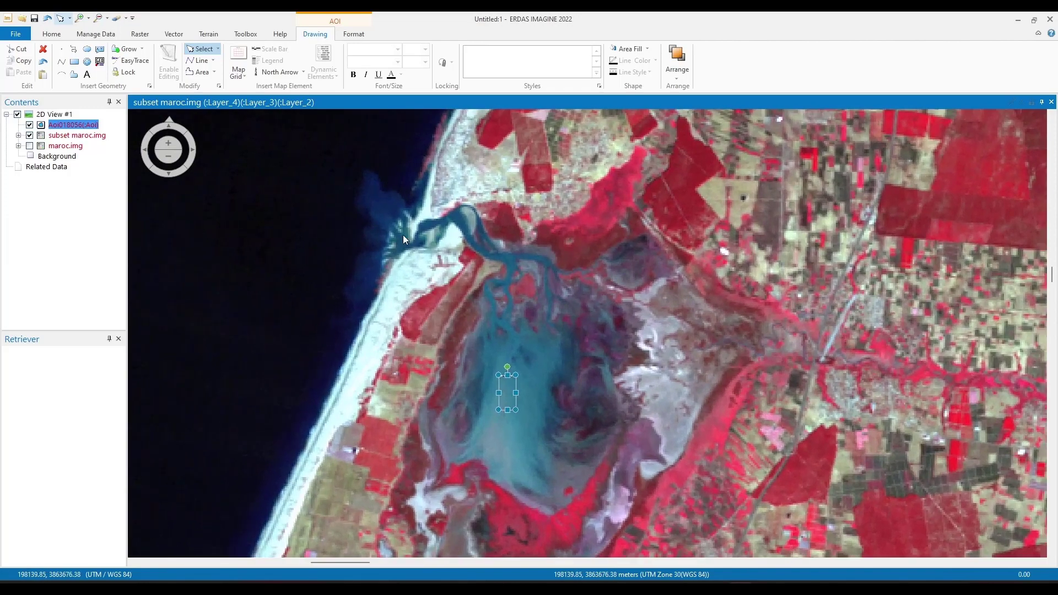
pyautogui.scroll(-2, 402, 235)
pyautogui.click(789, 588)
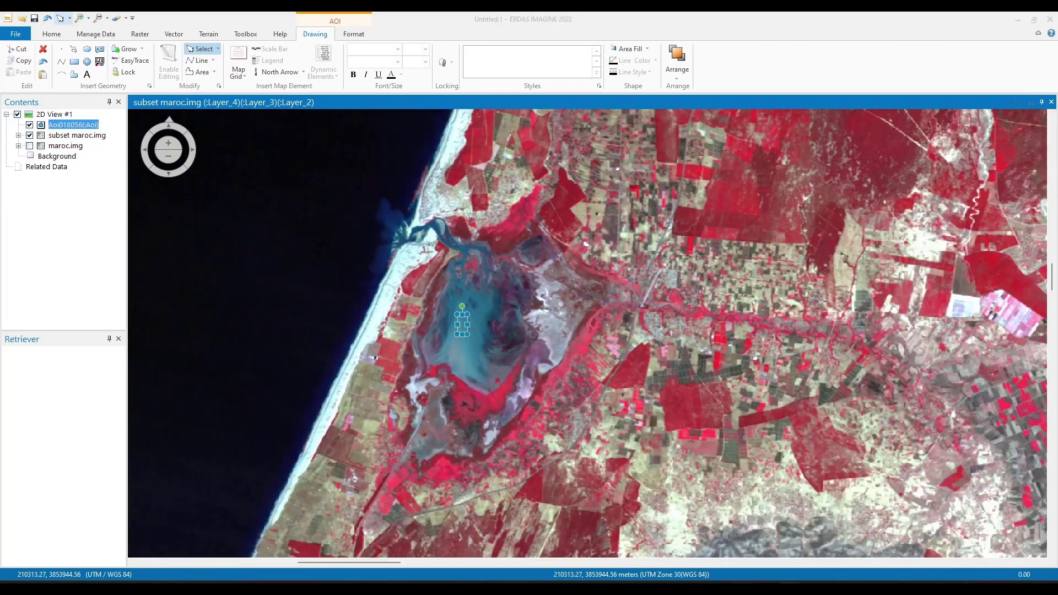
pyautogui.click(738, 208)
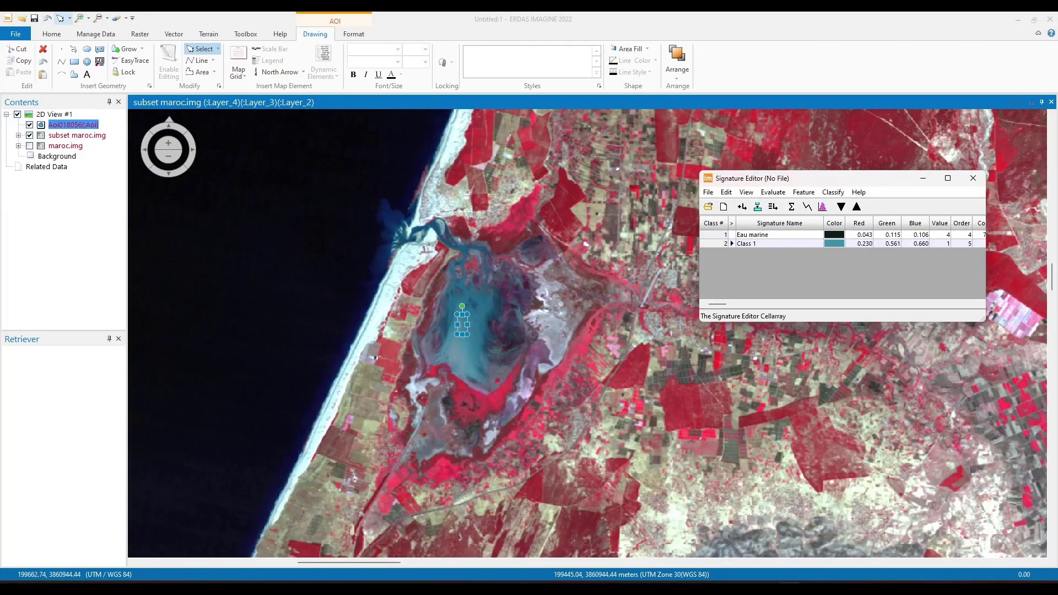
# - Draw a rectangular AOI over the light blue water at the lake's northeastern inlet and add it as a new class
pyautogui.scroll(-4, 280, 318)
pyautogui.scroll(-3, 337, 348)
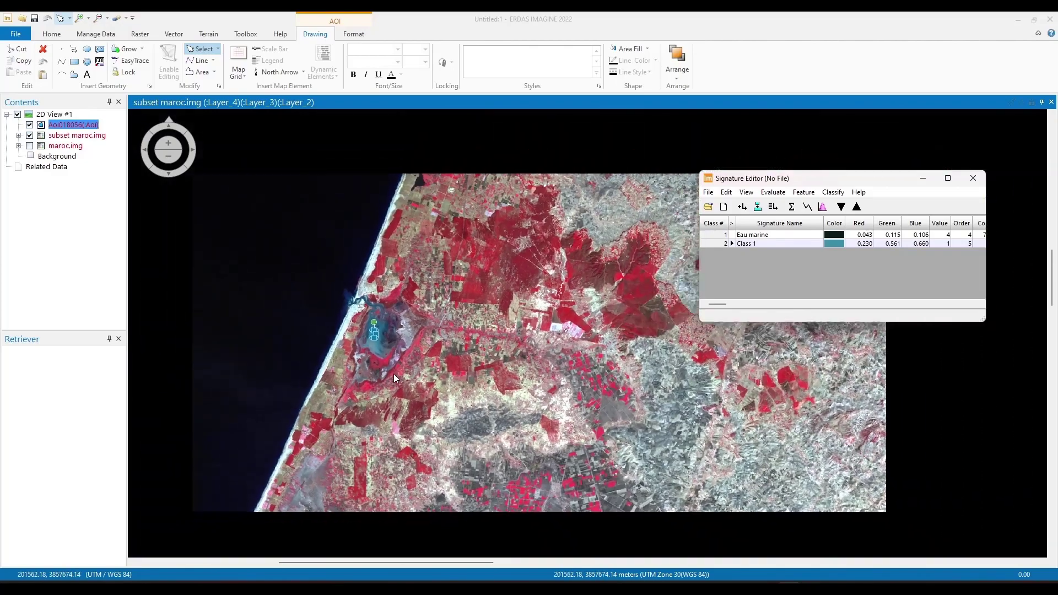
pyautogui.scroll(-3, 526, 397)
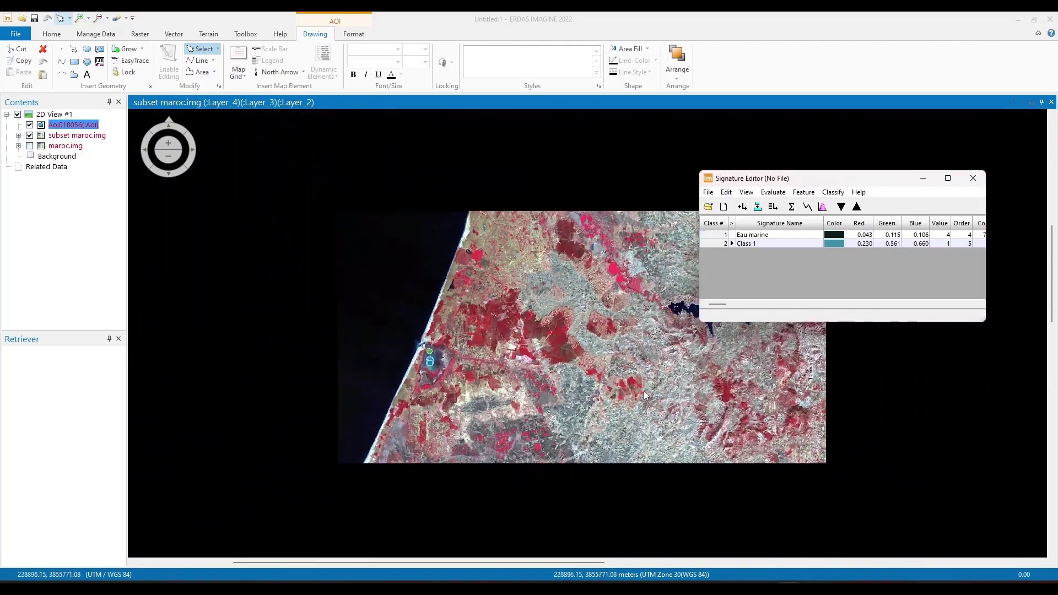
pyautogui.scroll(6, 732, 324)
pyautogui.scroll(-3, 717, 326)
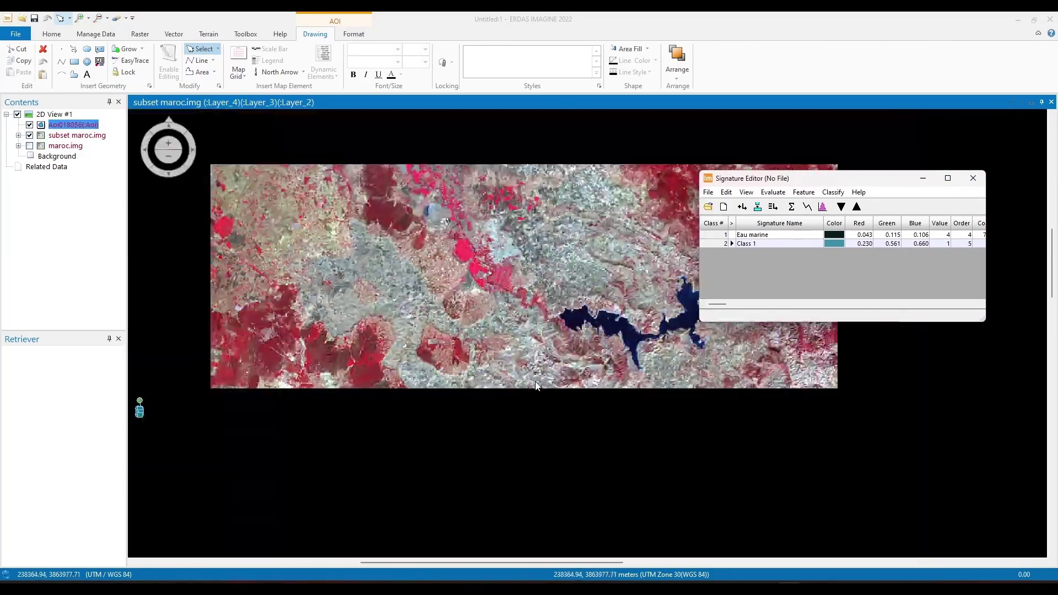
pyautogui.scroll(5, 661, 292)
pyautogui.scroll(-4, 673, 295)
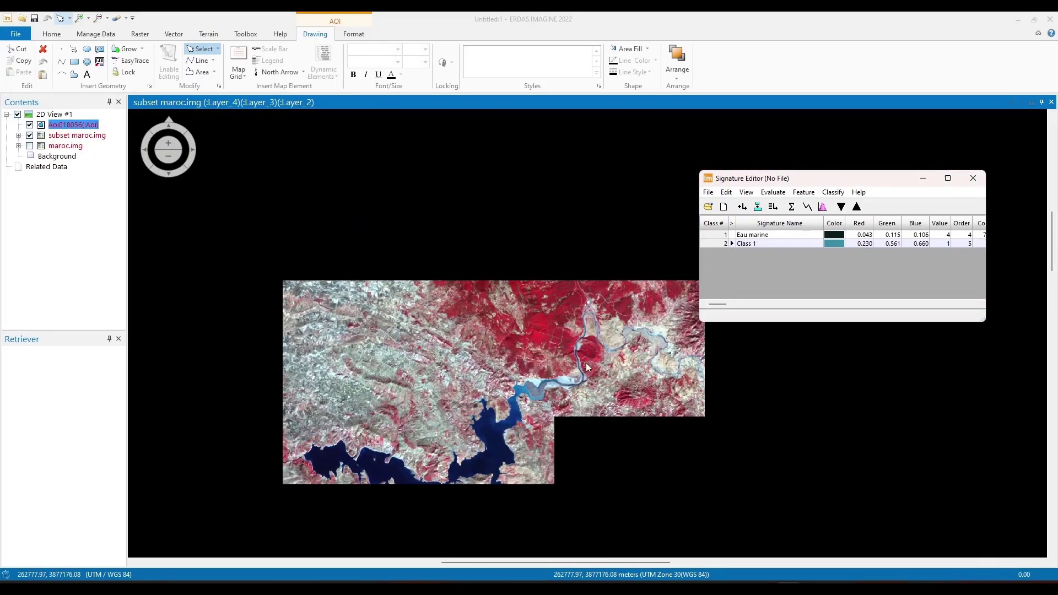
pyautogui.scroll(4, 564, 386)
pyautogui.scroll(-5, 381, 473)
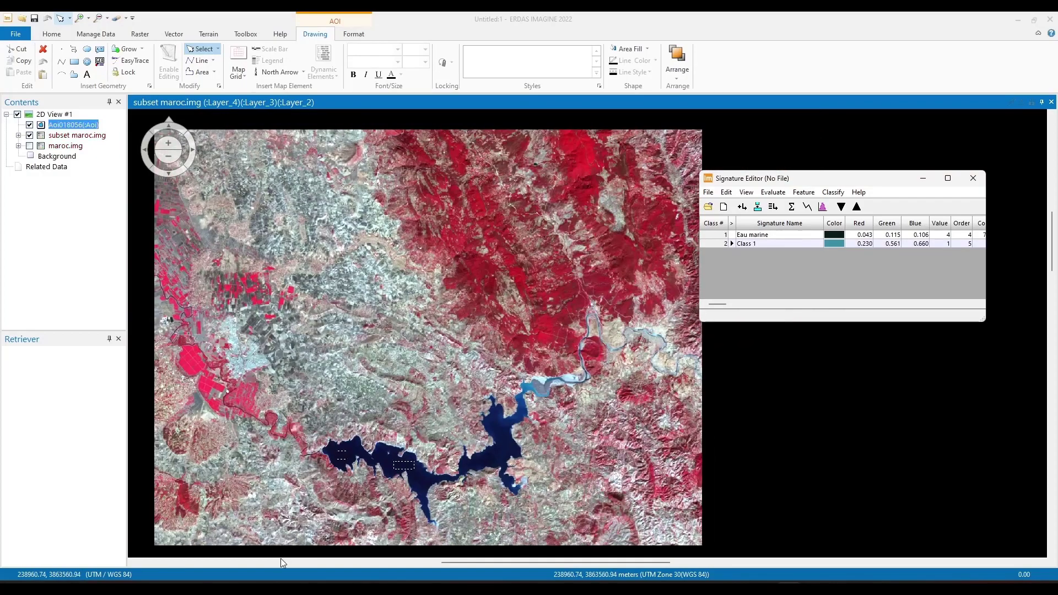
pyautogui.scroll(5, 521, 411)
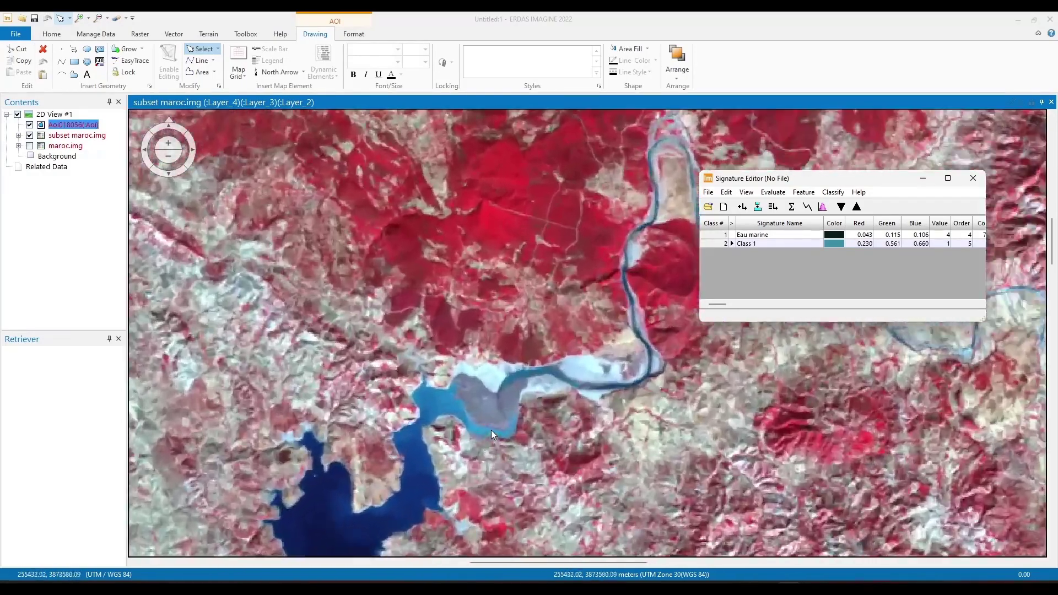
pyautogui.scroll(4, 395, 437)
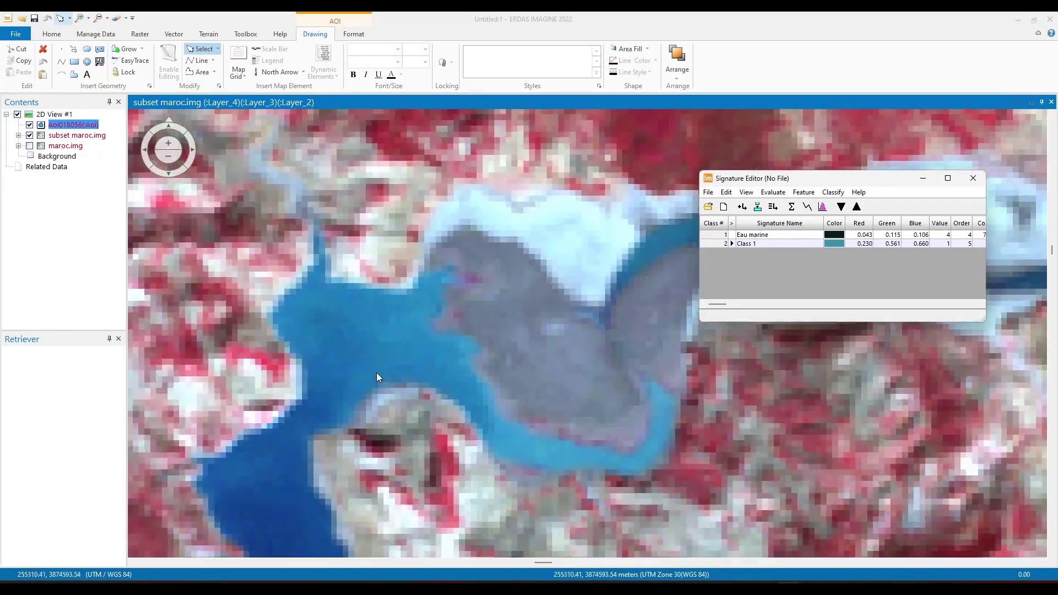
pyautogui.click(75, 61)
pyautogui.moveTo(312, 316); pyautogui.dragTo(416, 361)
pyautogui.click(786, 589)
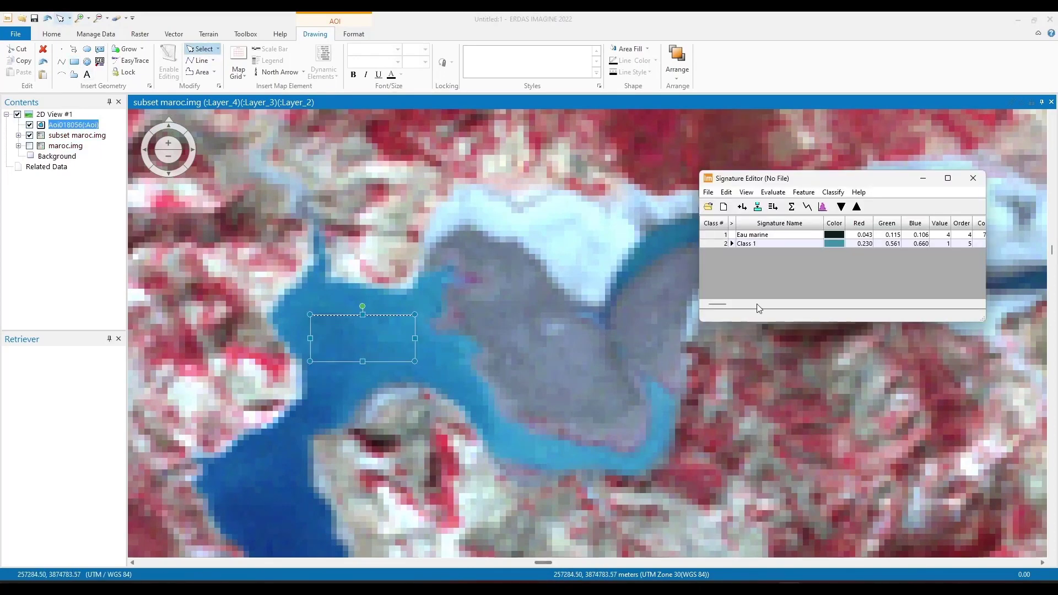
pyautogui.click(743, 208)
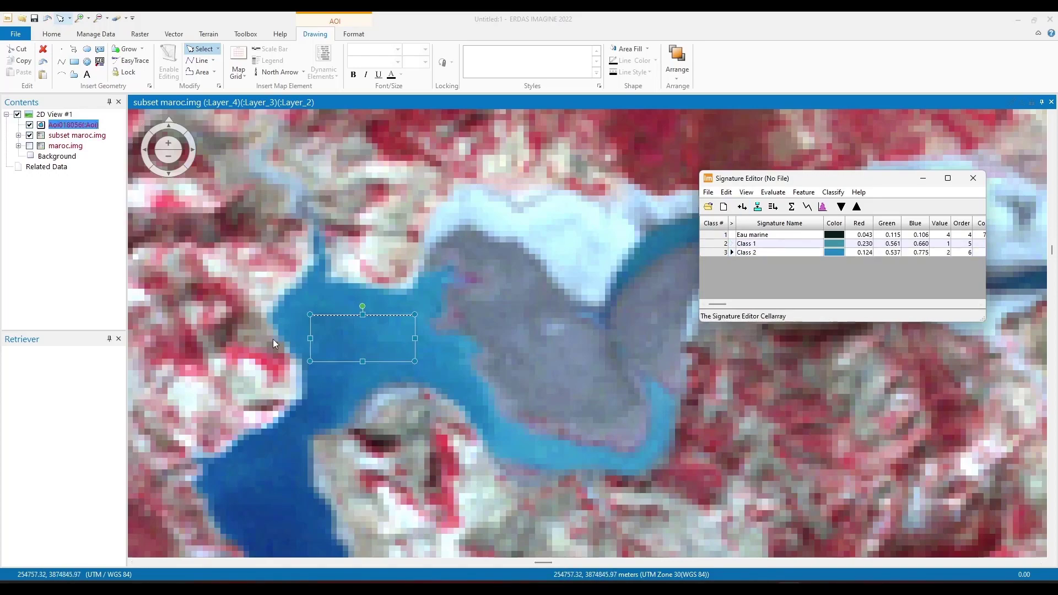
pyautogui.scroll(-3, 276, 358)
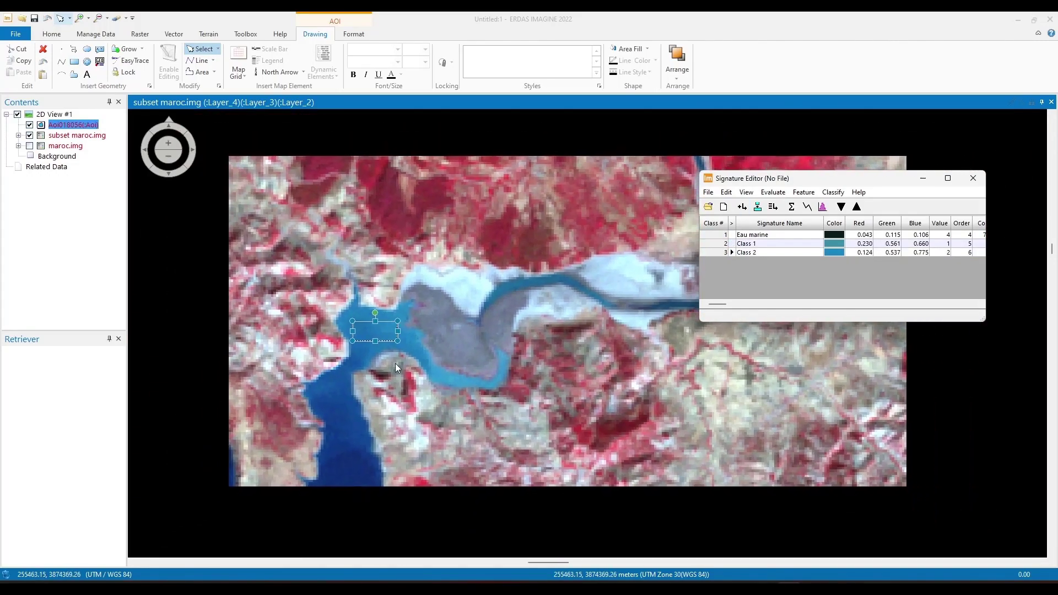
pyautogui.scroll(-2, 395, 363)
pyautogui.scroll(4, 556, 296)
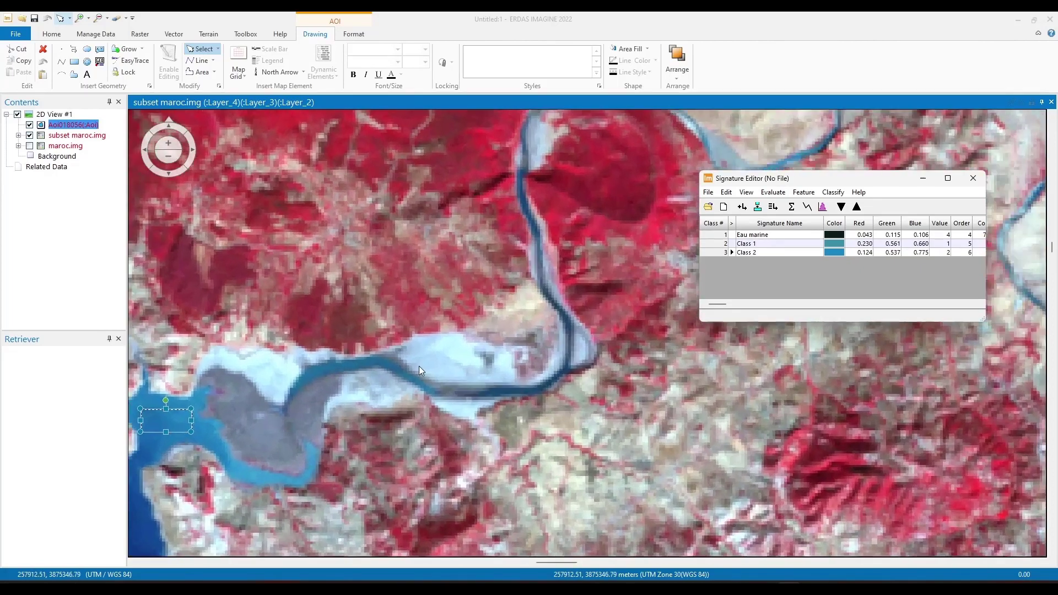
# - Draw a polygon AOI along the blue river channel east of the lake inlet and add it as a new class
pyautogui.scroll(2, 419, 366)
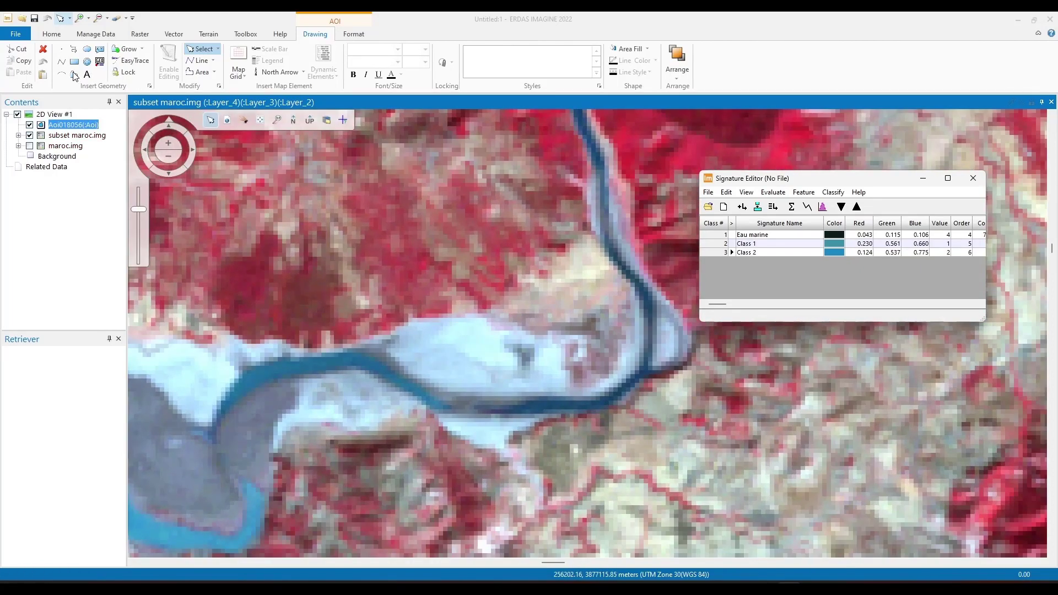
pyautogui.click(74, 74)
pyautogui.scroll(2, 271, 400)
pyautogui.click(271, 402)
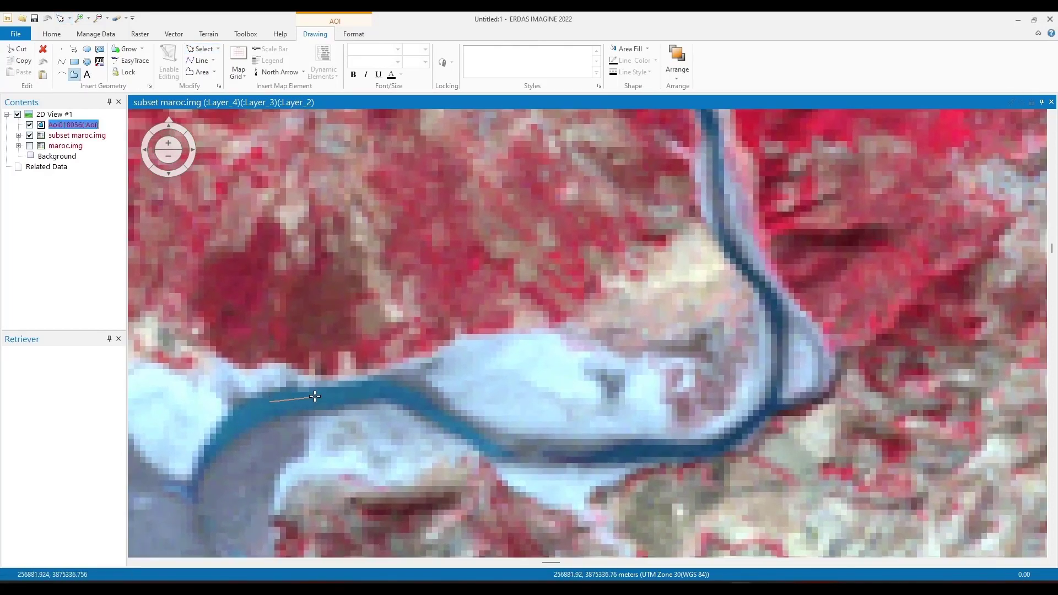
pyautogui.click(390, 382)
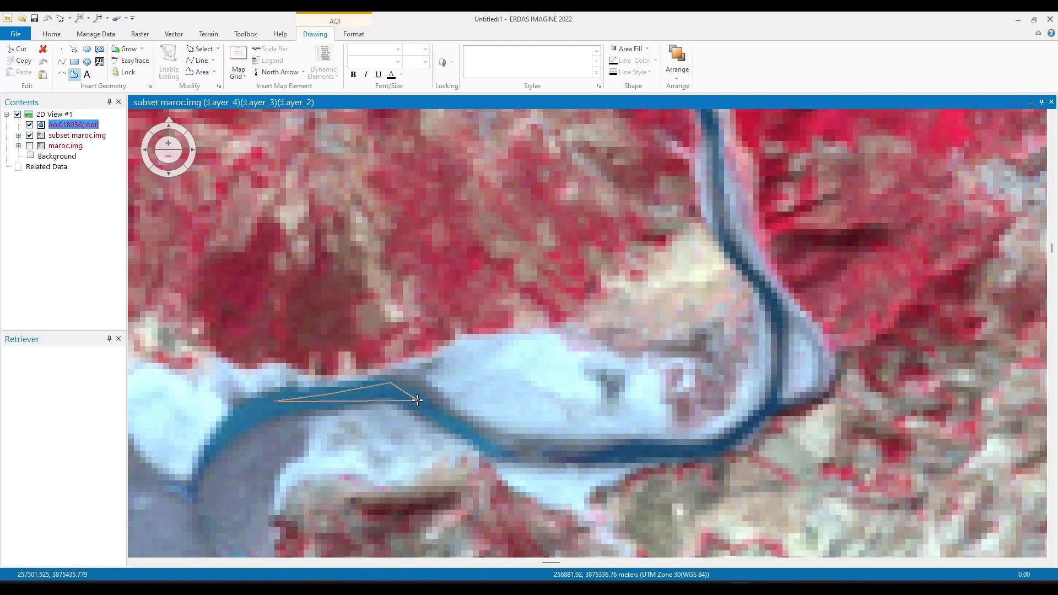
pyautogui.click(439, 417)
pyautogui.click(390, 394)
pyautogui.click(322, 401)
pyautogui.click(244, 425)
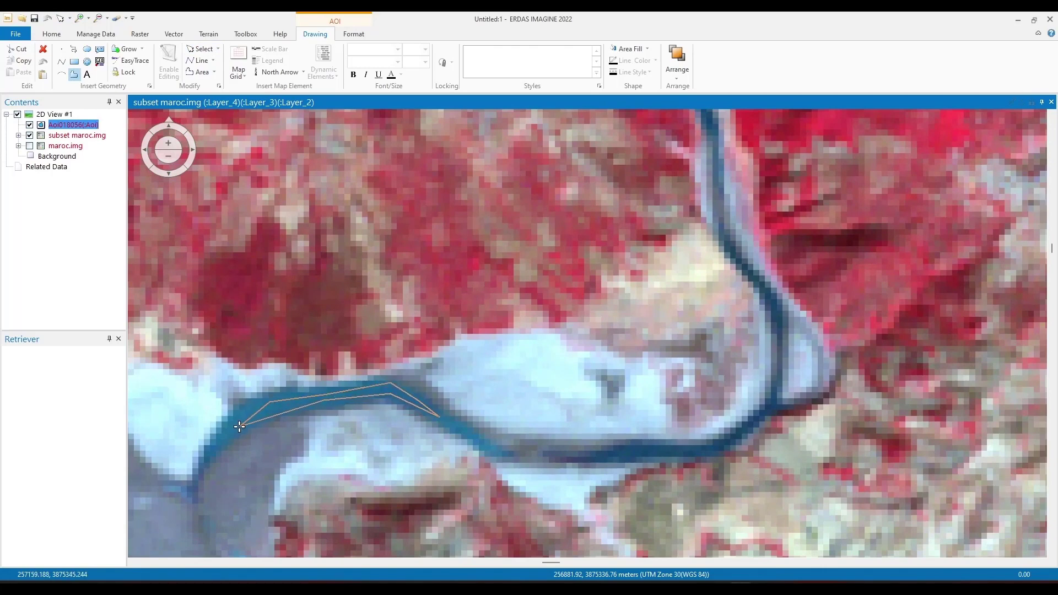
pyautogui.doubleClick(218, 447)
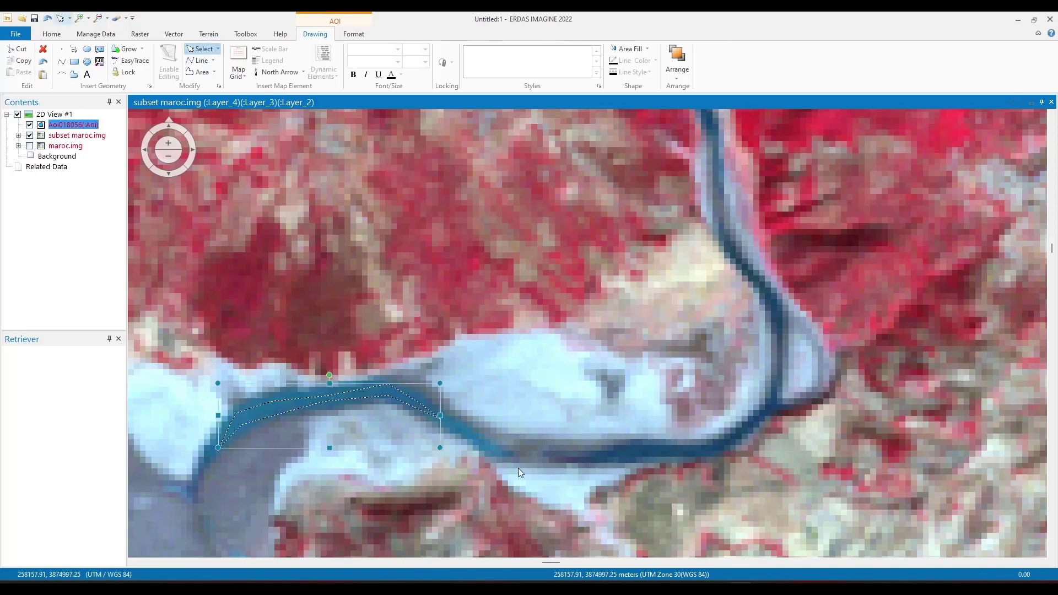
pyautogui.click(740, 587)
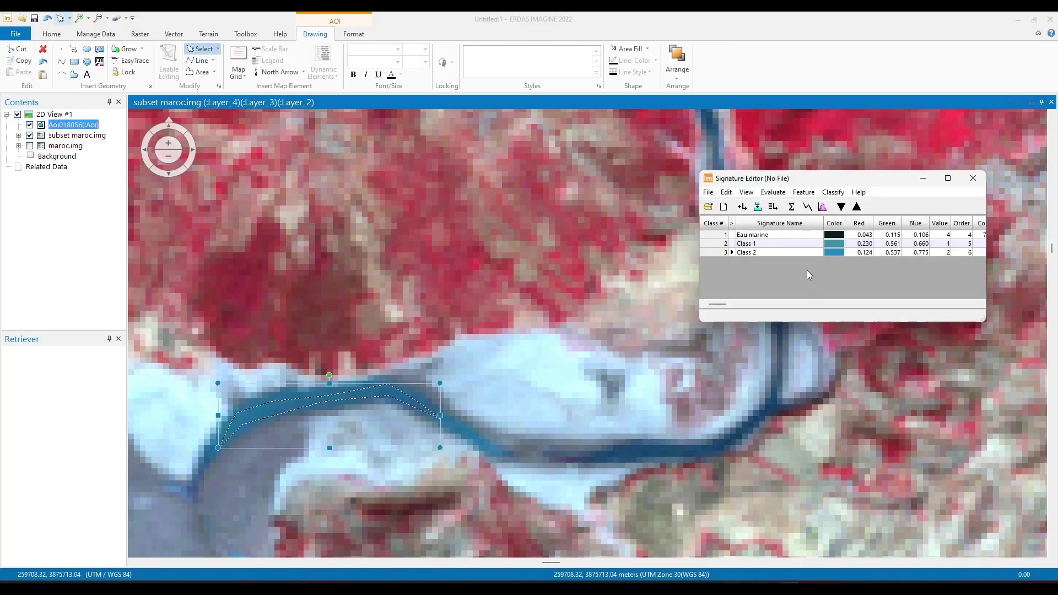
pyautogui.click(743, 208)
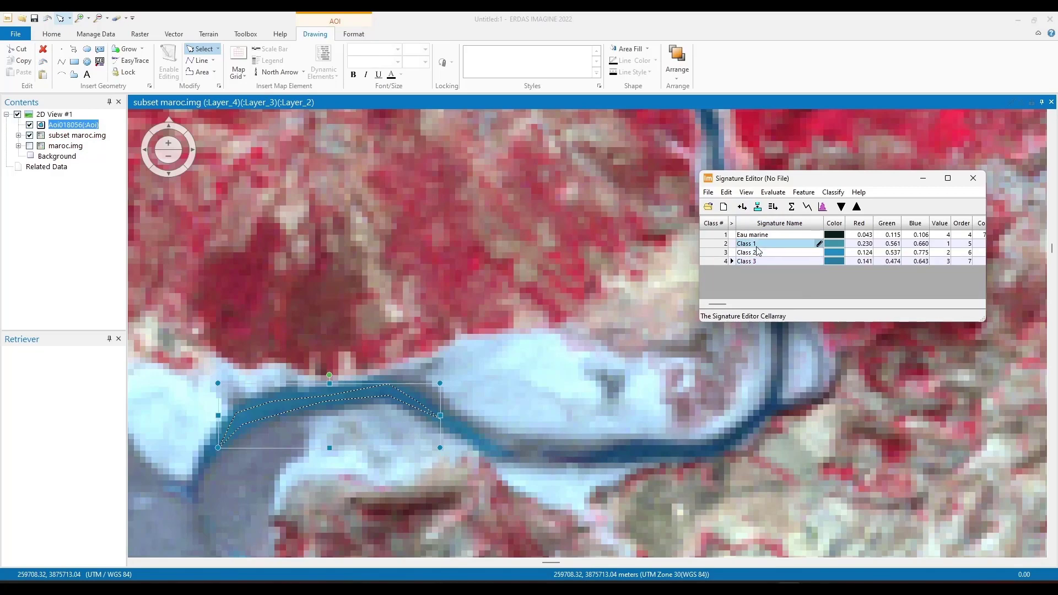
# - Merge the Class 1, Class 2 and Class 3 signatures into one signature
pyautogui.click(719, 244)
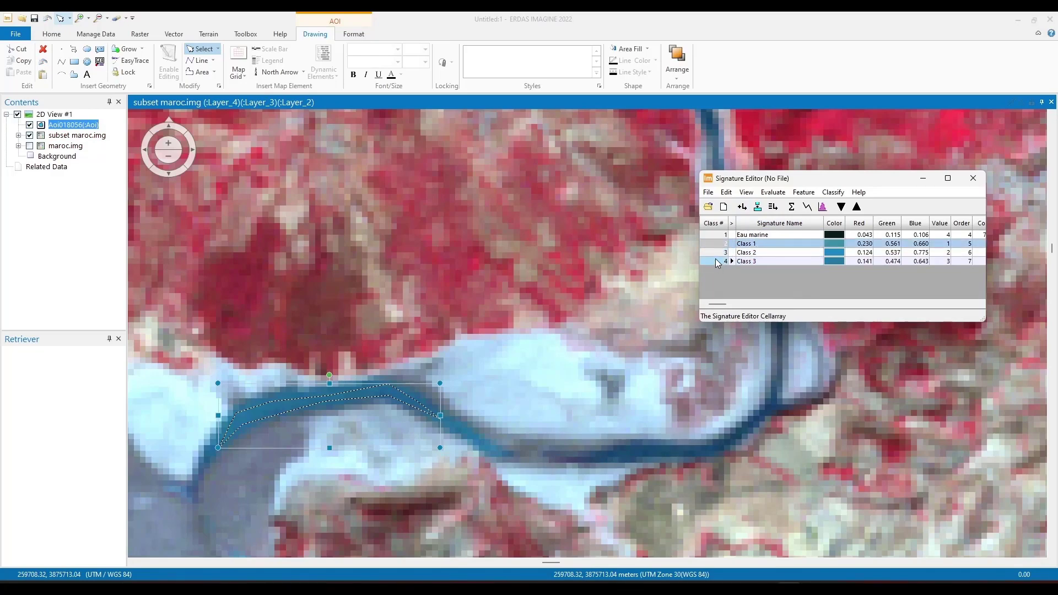
pyautogui.keyDown('shift'); pyautogui.click(720, 253); pyautogui.keyUp('shift')
pyautogui.keyDown('shift'); pyautogui.click(720, 261); pyautogui.keyUp('shift')
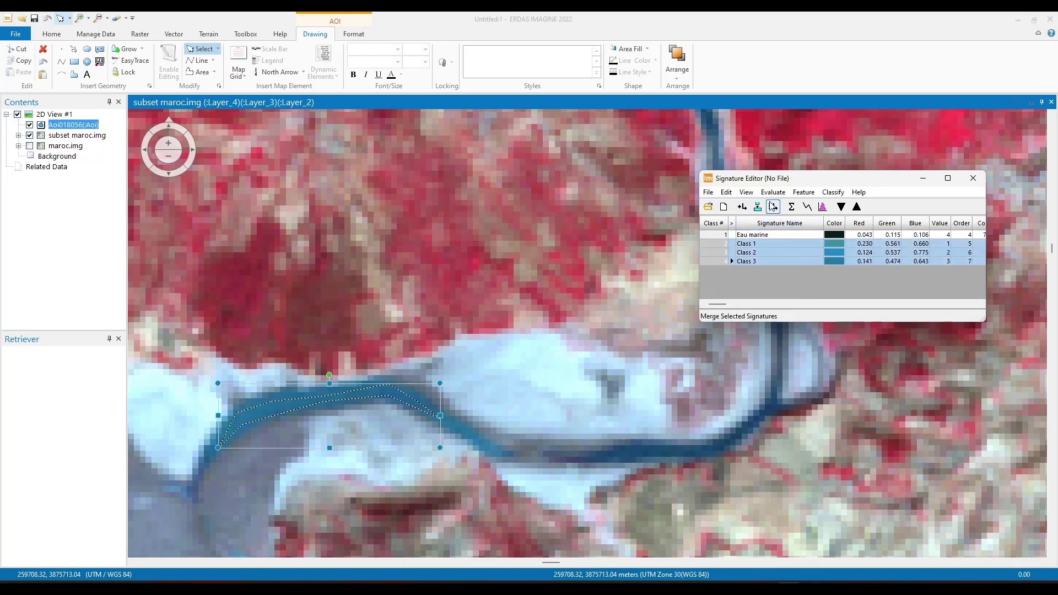
pyautogui.click(774, 207)
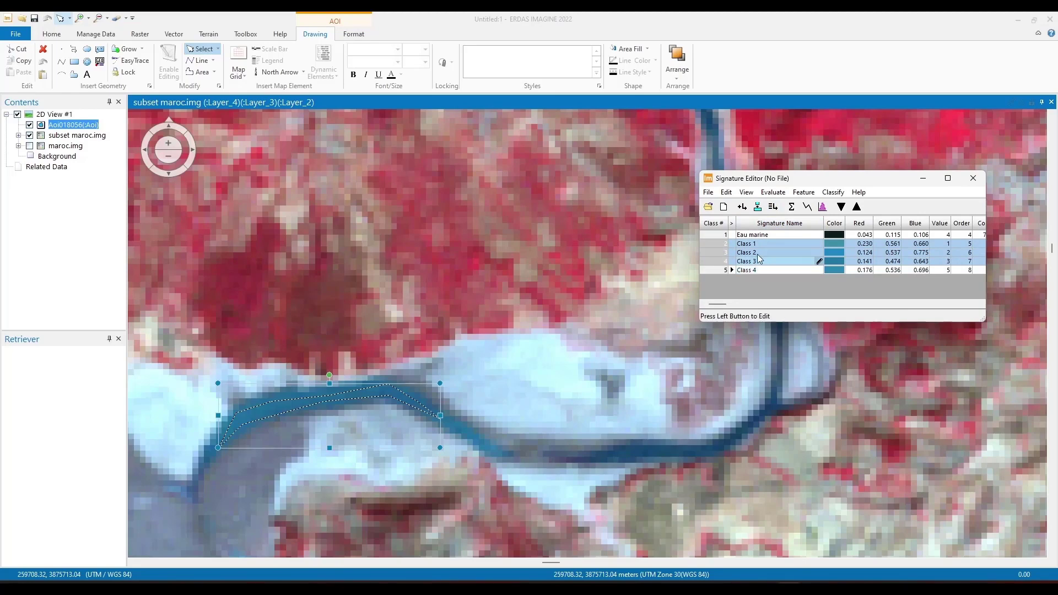
# - Delete the three original freshwater classes and rename the merged signature as eau douce
pyautogui.rightClick(717, 253)
pyautogui.click(754, 314)
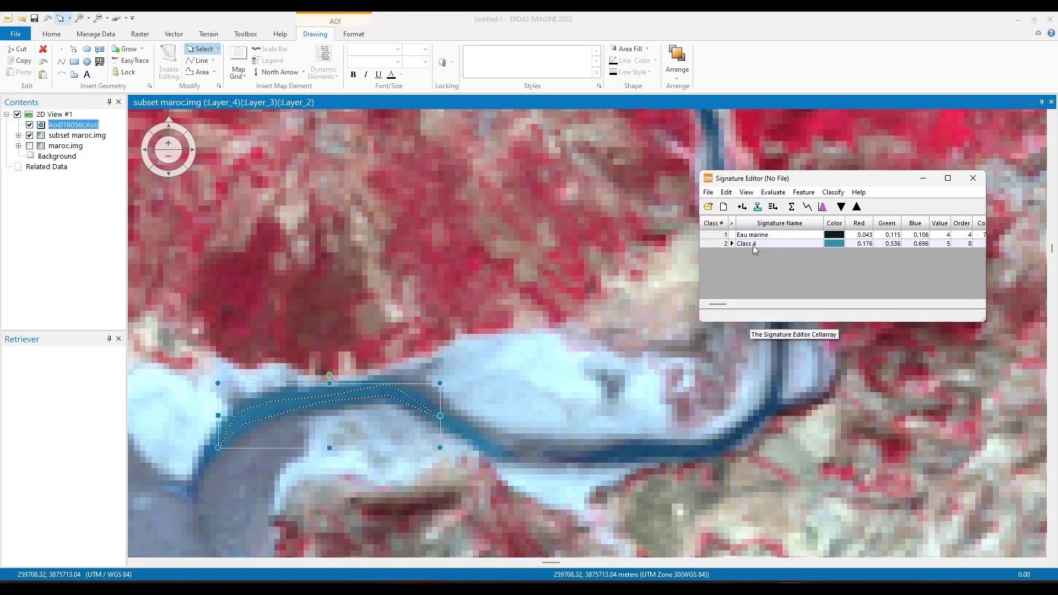
pyautogui.click(757, 243)
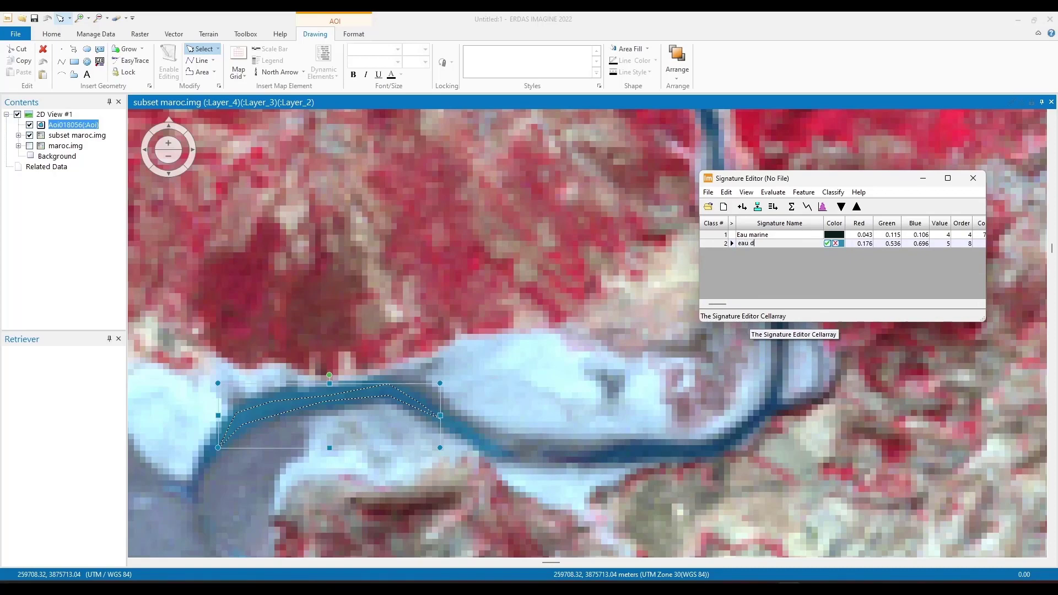
pyautogui.click(829, 244)
# - Examine the red vegetation areas across the whole subset image, from the lake to the coast
pyautogui.scroll(-1, 504, 254)
pyautogui.scroll(-1, 504, 254)
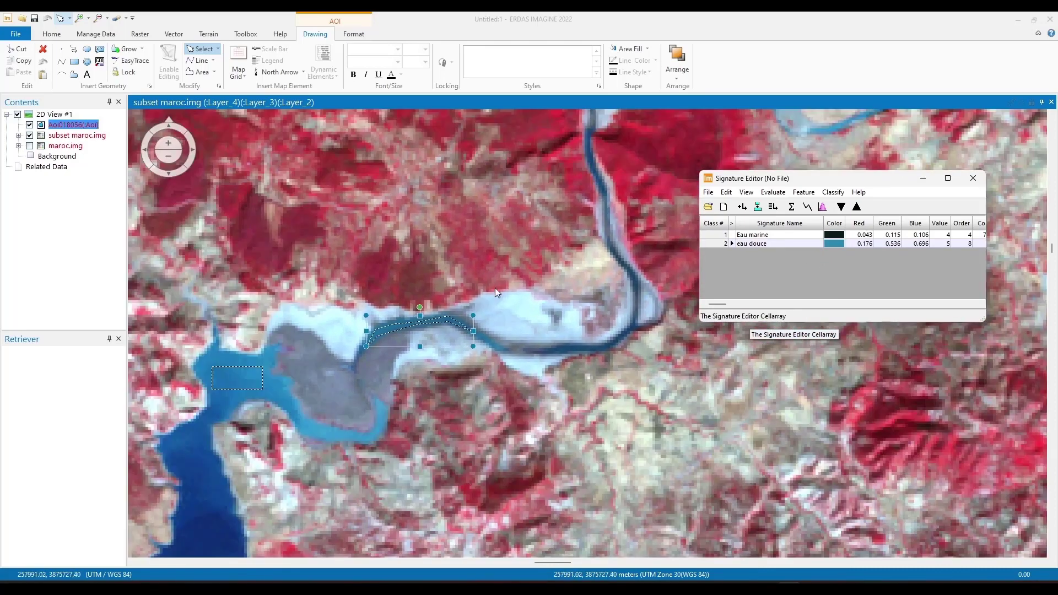
pyautogui.scroll(-2, 528, 262)
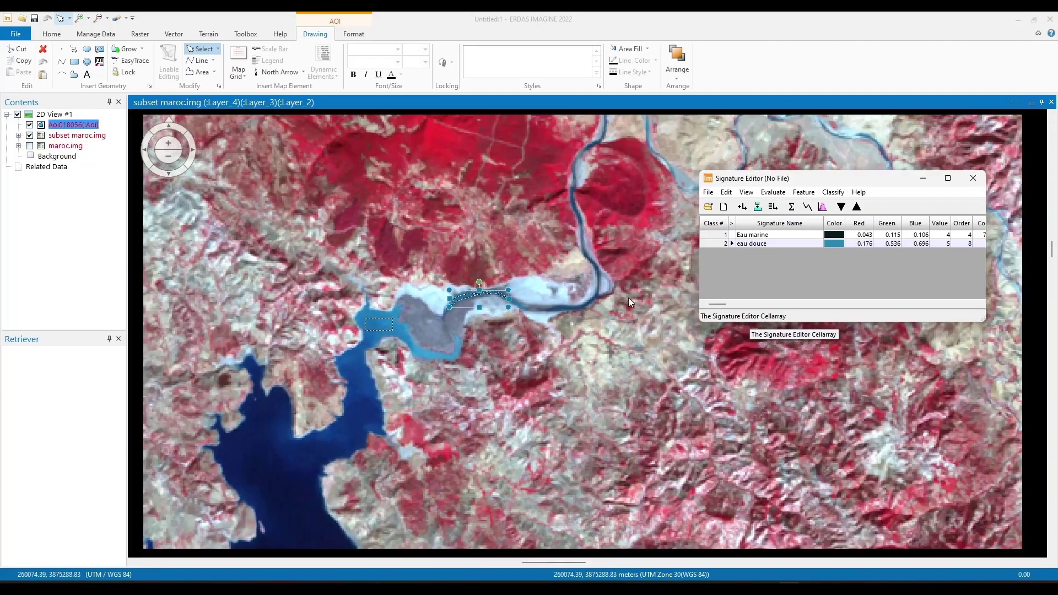
pyautogui.scroll(-1, 632, 297)
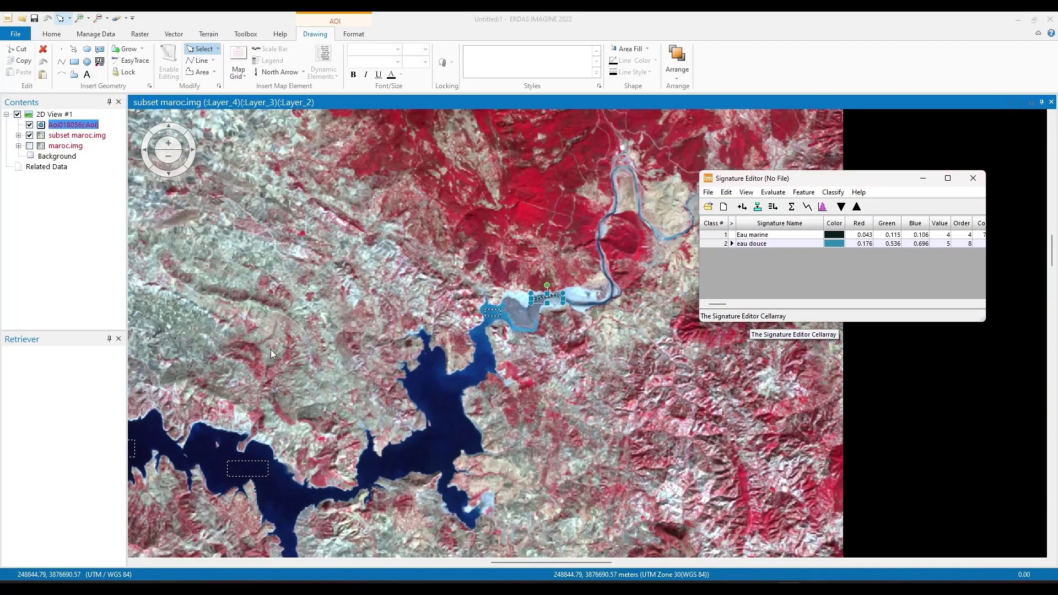
pyautogui.scroll(-2, 673, 385)
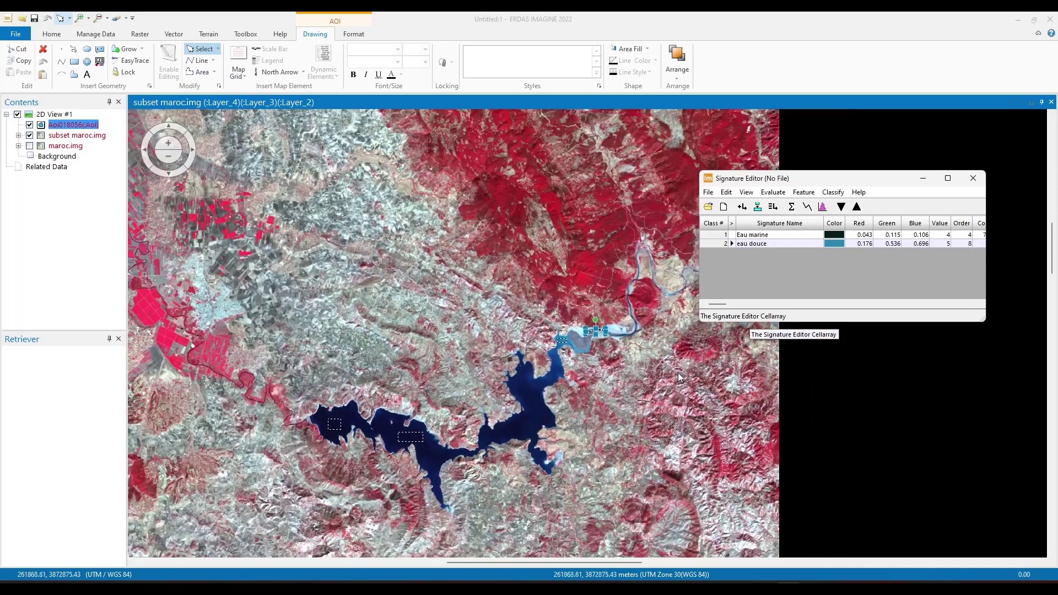
pyautogui.scroll(-4, 680, 373)
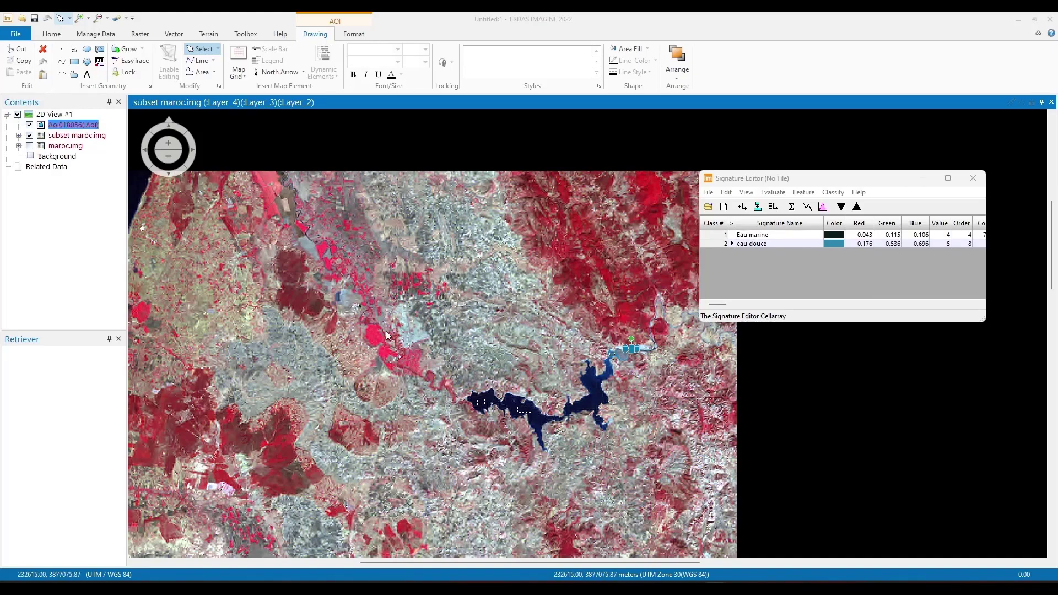
pyautogui.scroll(-2, 508, 261)
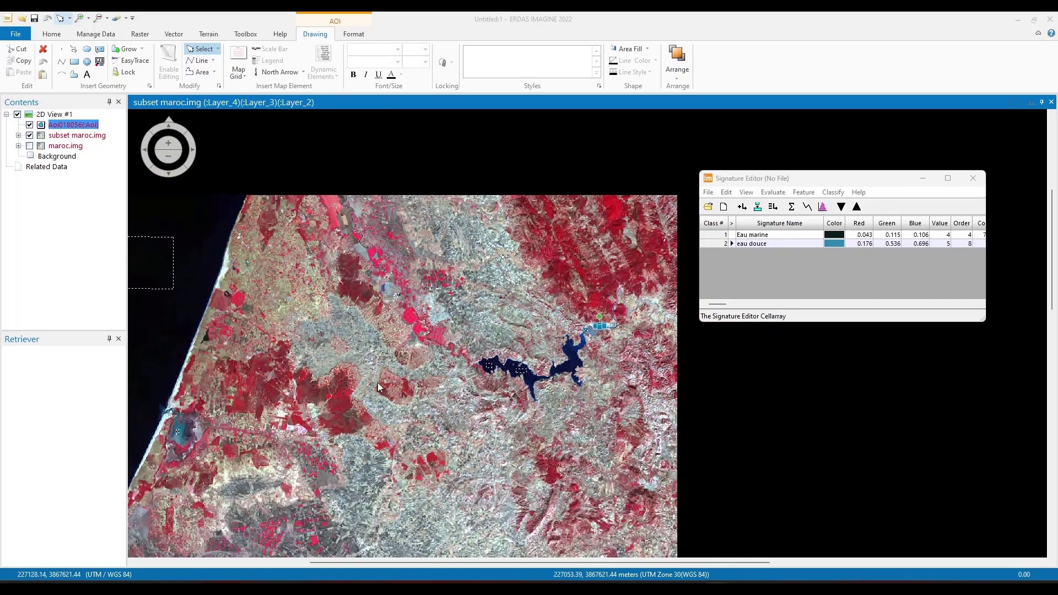
pyautogui.scroll(-2, 372, 428)
pyautogui.scroll(4, 391, 405)
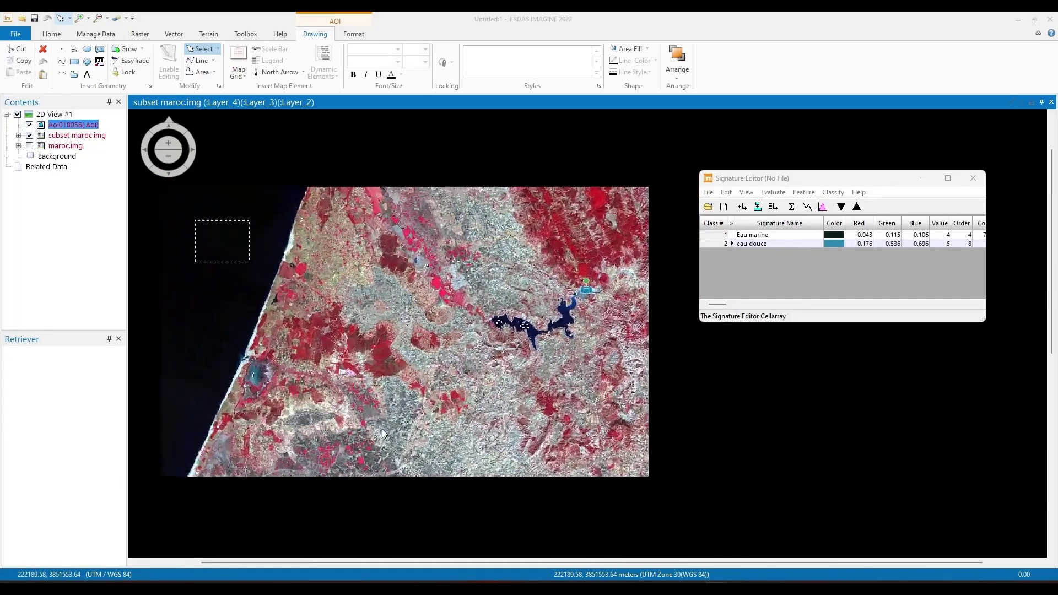
pyautogui.scroll(-1, 383, 424)
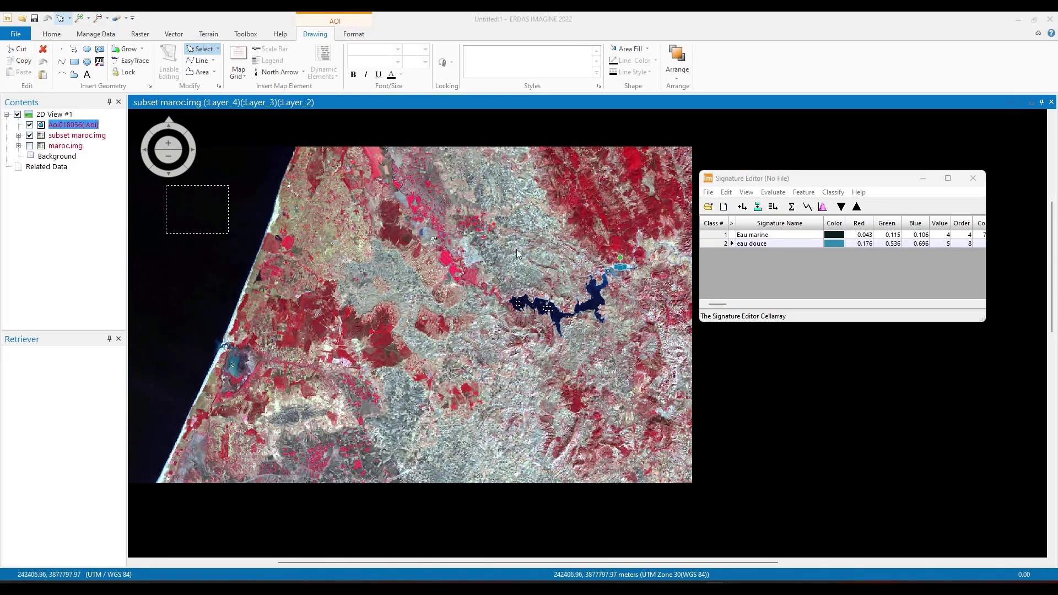
pyautogui.scroll(-2, 419, 381)
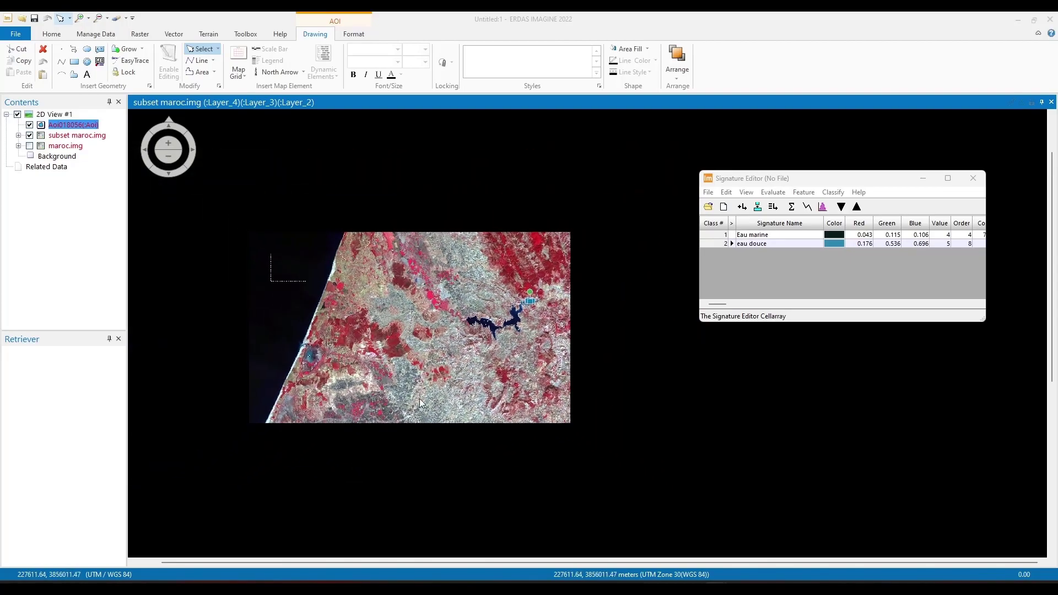
pyautogui.scroll(3, 415, 408)
pyautogui.scroll(1, 415, 408)
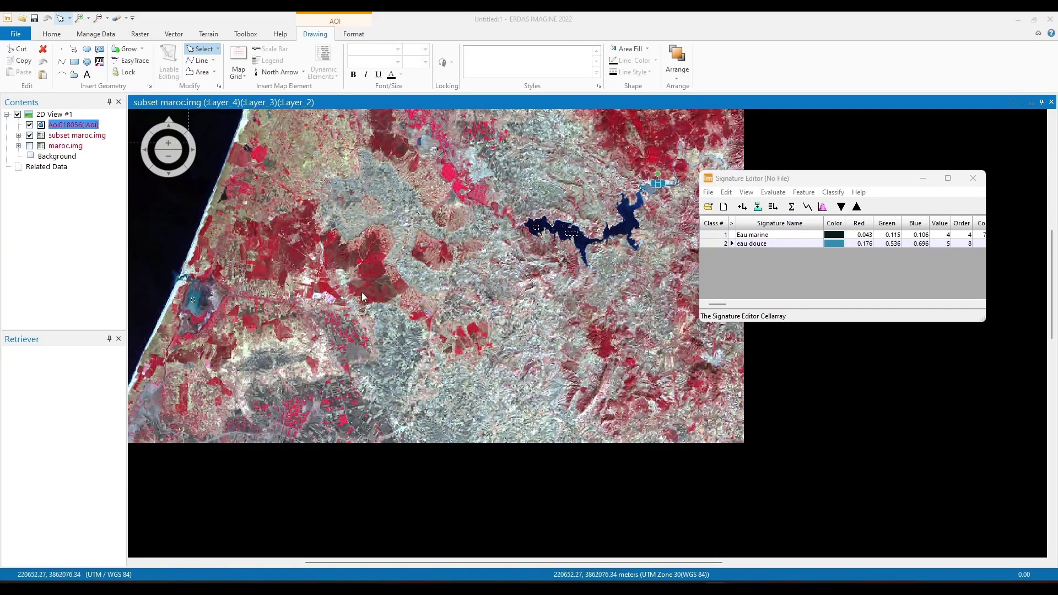
pyautogui.scroll(1, 270, 316)
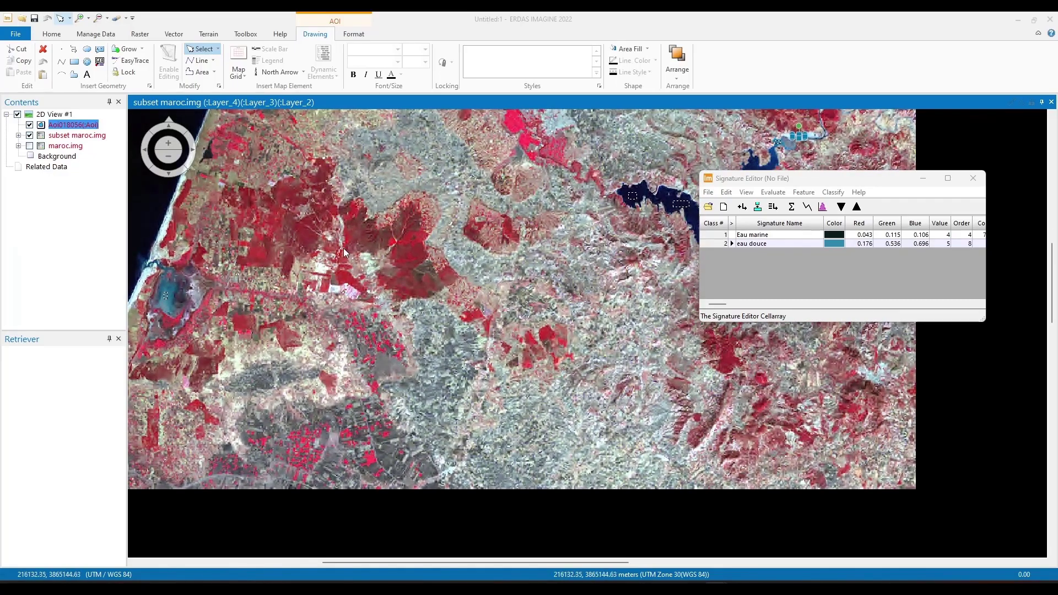
pyautogui.scroll(2, 342, 248)
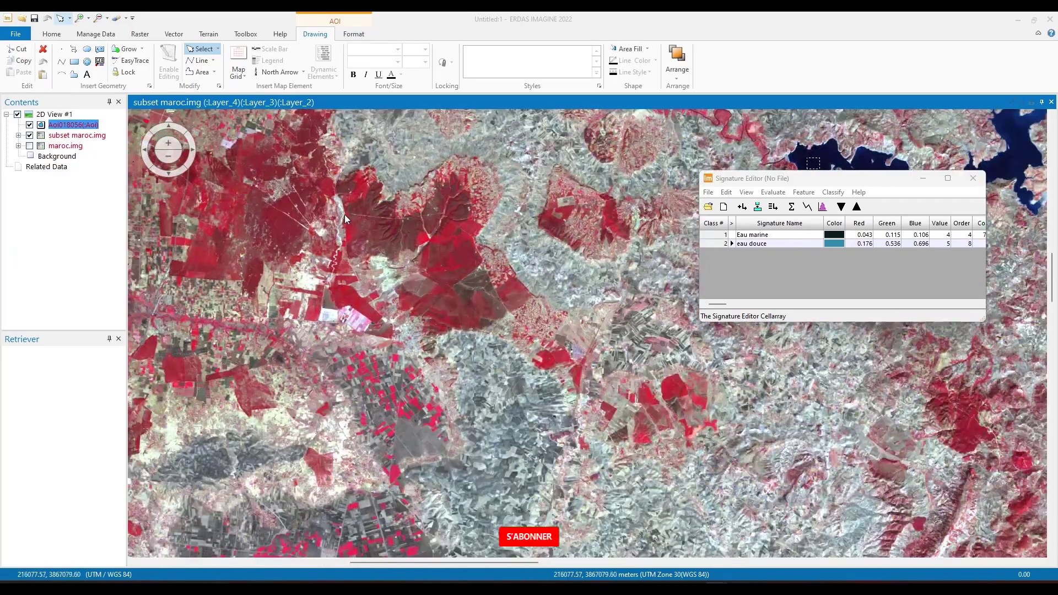
pyautogui.scroll(2, 345, 217)
# - Draw a rectangular AOI inside the bright red cultivated field beside the meandering river and add it as a new class
pyautogui.click(75, 63)
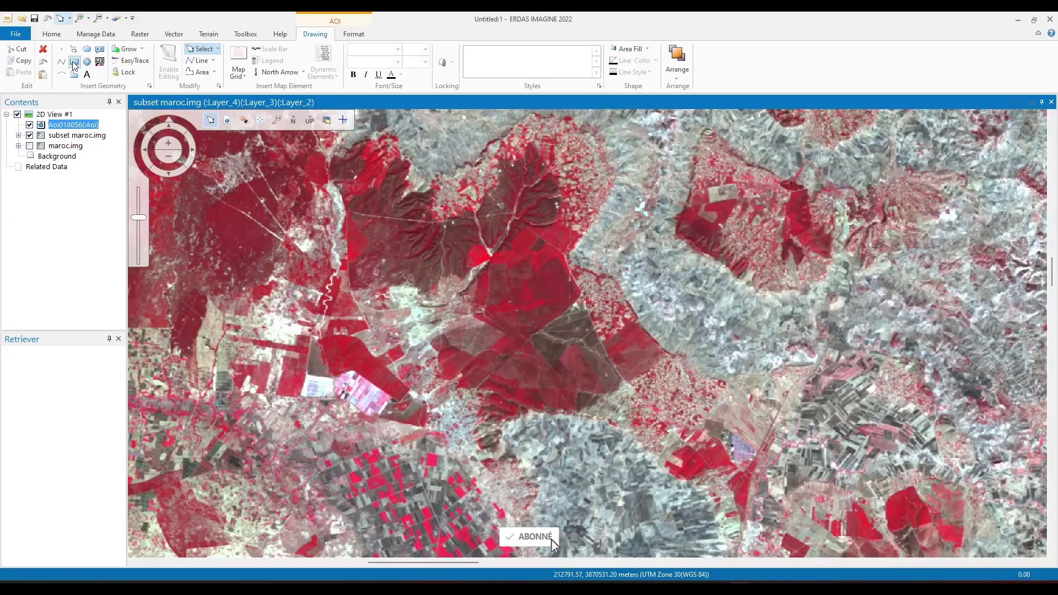
pyautogui.scroll(2, 245, 226)
pyautogui.scroll(-5, 597, 342)
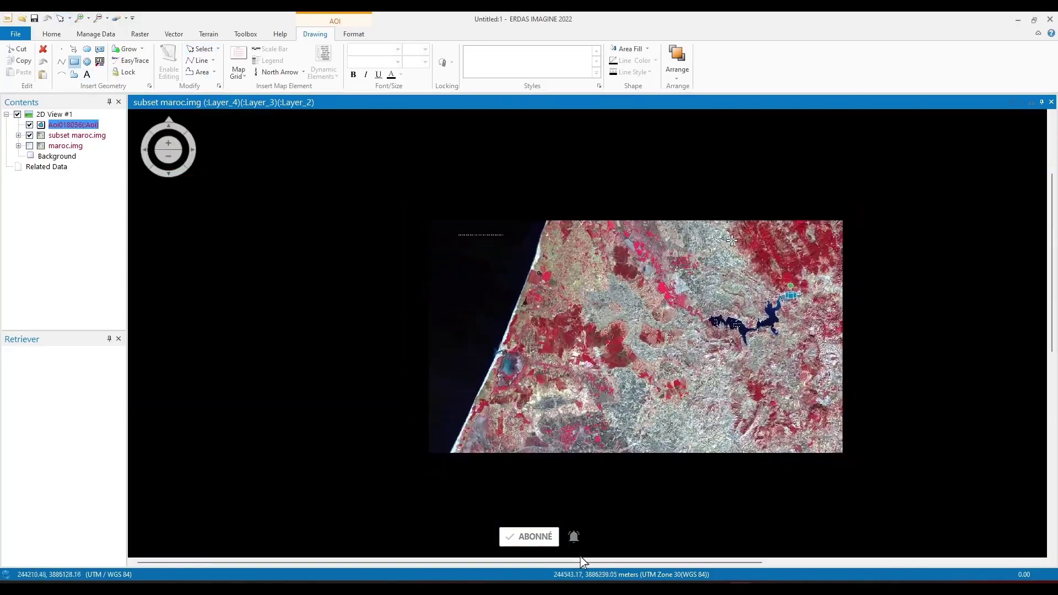
pyautogui.scroll(4, 650, 297)
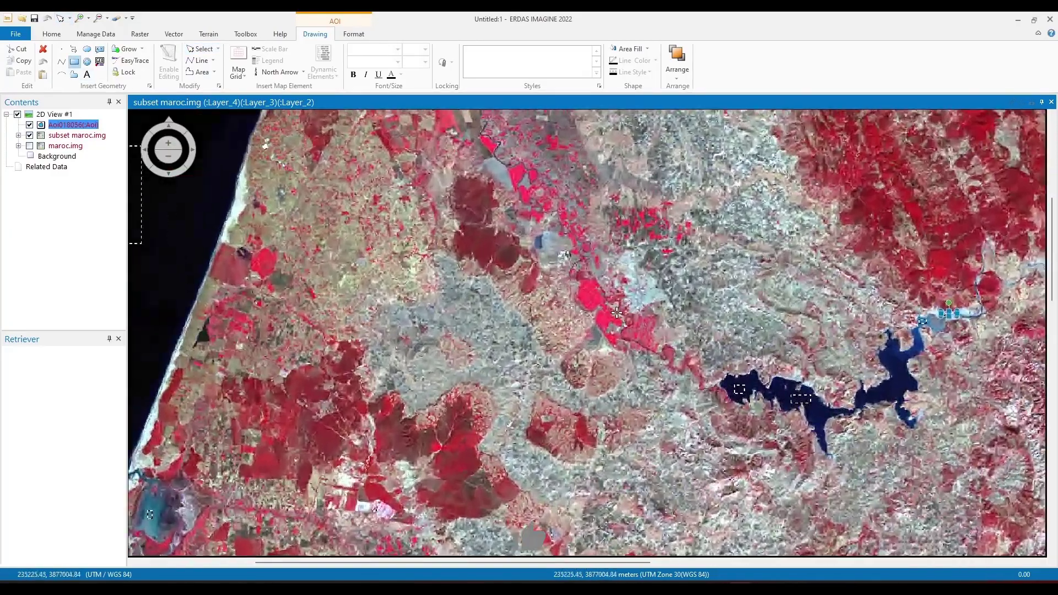
pyautogui.scroll(2, 617, 313)
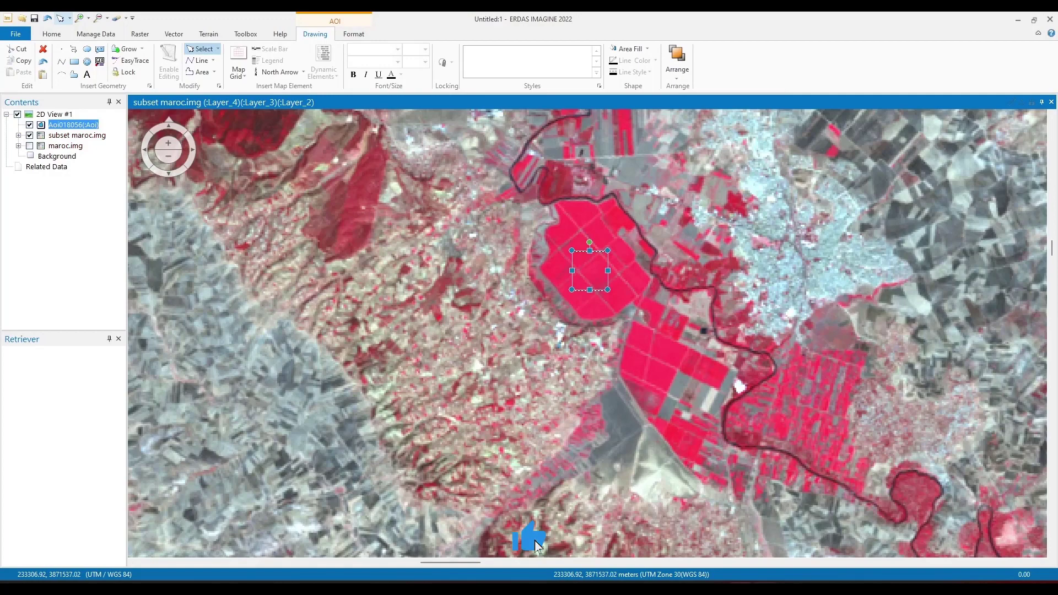
pyautogui.moveTo(789, 585)
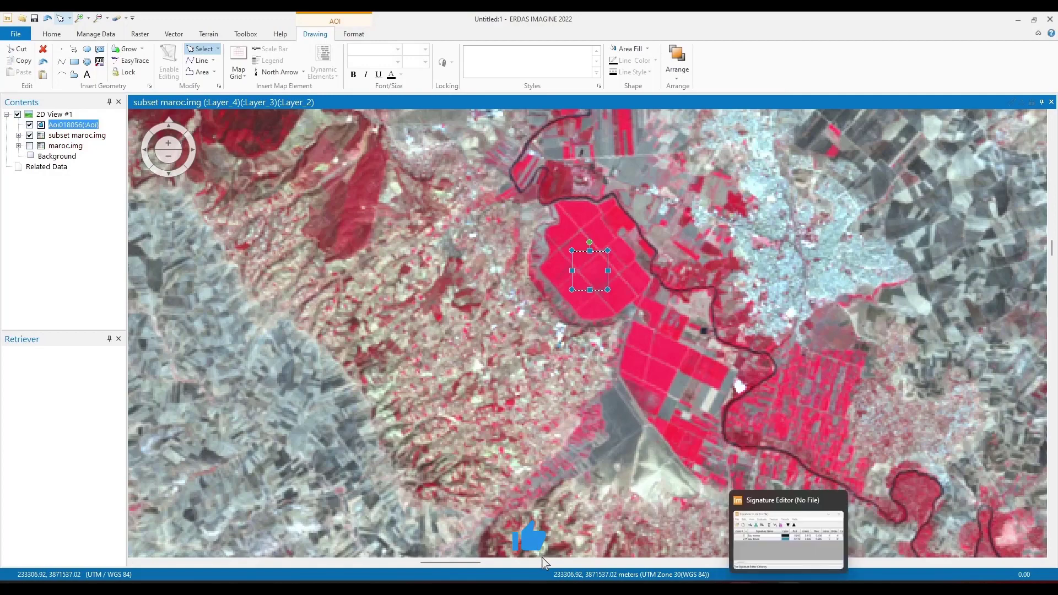
pyautogui.click(788, 537)
pyautogui.click(742, 208)
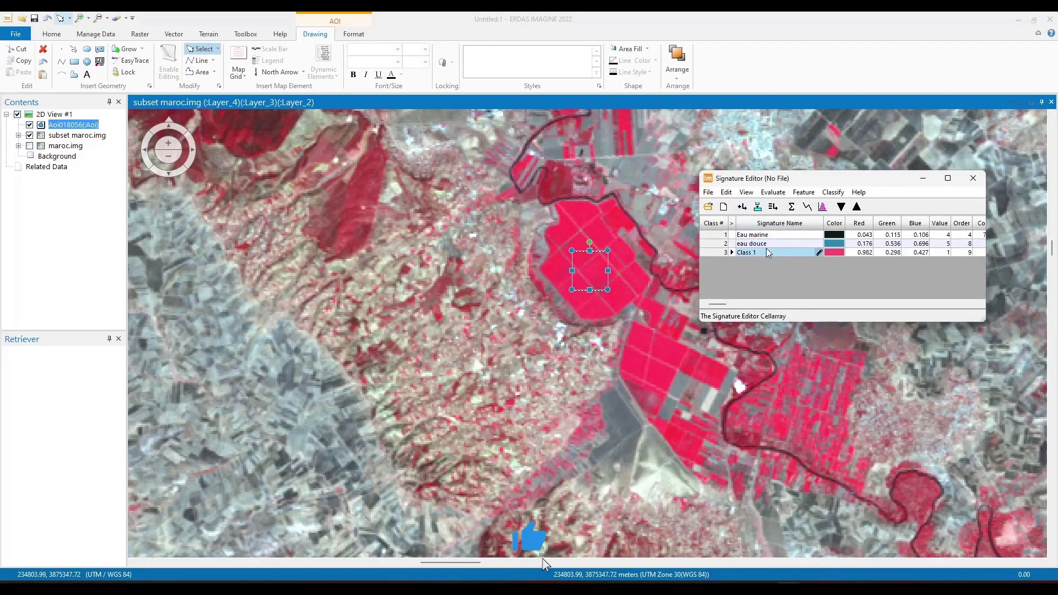
# - Draw a rectangular AOI over the dark red vegetation northeast of the coastal lagoon and add it as a new class
pyautogui.scroll(-6, 540, 281)
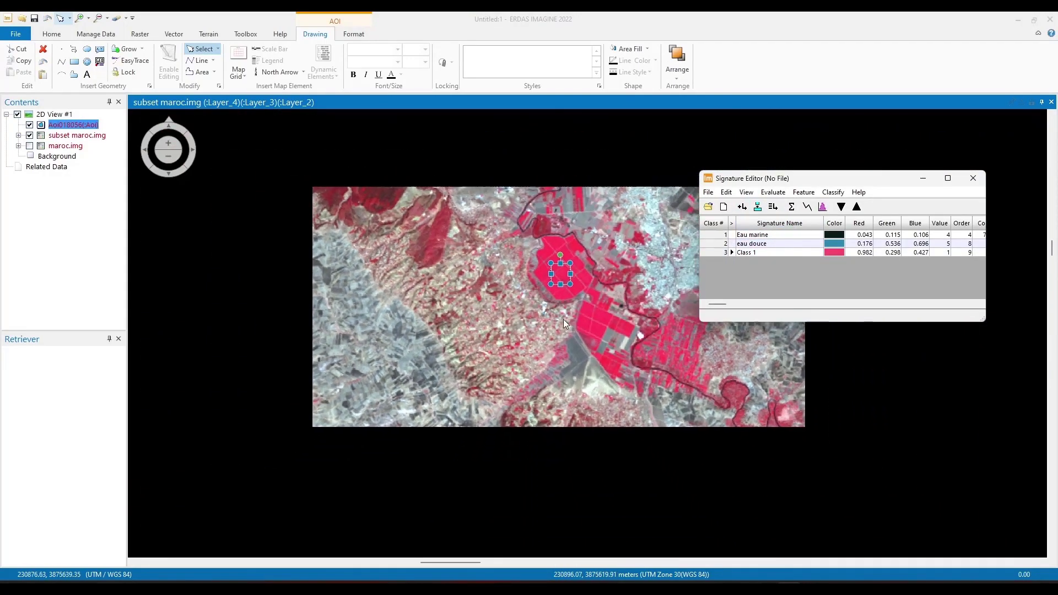
pyautogui.scroll(4, 452, 204)
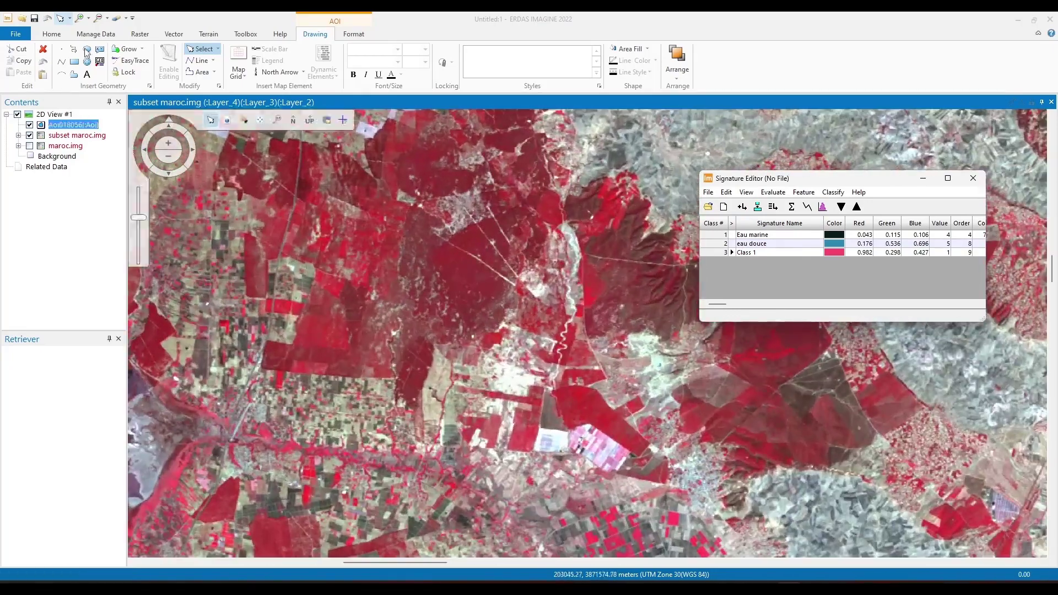
pyautogui.click(75, 62)
pyautogui.scroll(2, 441, 276)
pyautogui.moveTo(285, 373); pyautogui.dragTo(331, 409)
pyautogui.click(792, 547)
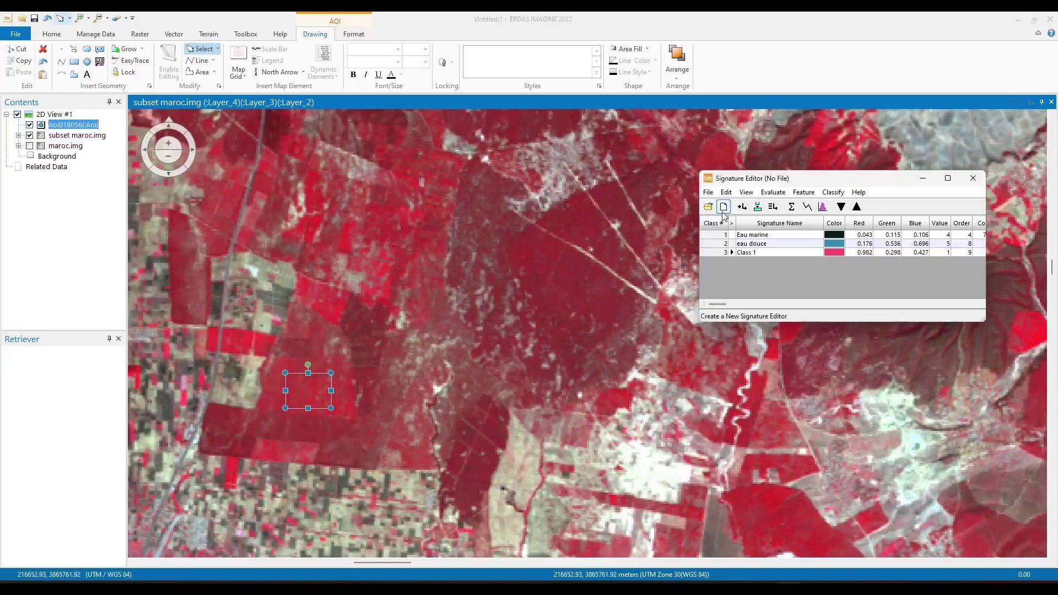
pyautogui.click(742, 207)
# - Draw a rectangular AOI inside the red field south of the coastal lagoon and add it as a new class
pyautogui.scroll(-6, 452, 298)
pyautogui.scroll(4, 419, 325)
pyautogui.click(74, 62)
pyautogui.scroll(-4, 377, 246)
pyautogui.scroll(3, 397, 353)
pyautogui.scroll(-3, 430, 331)
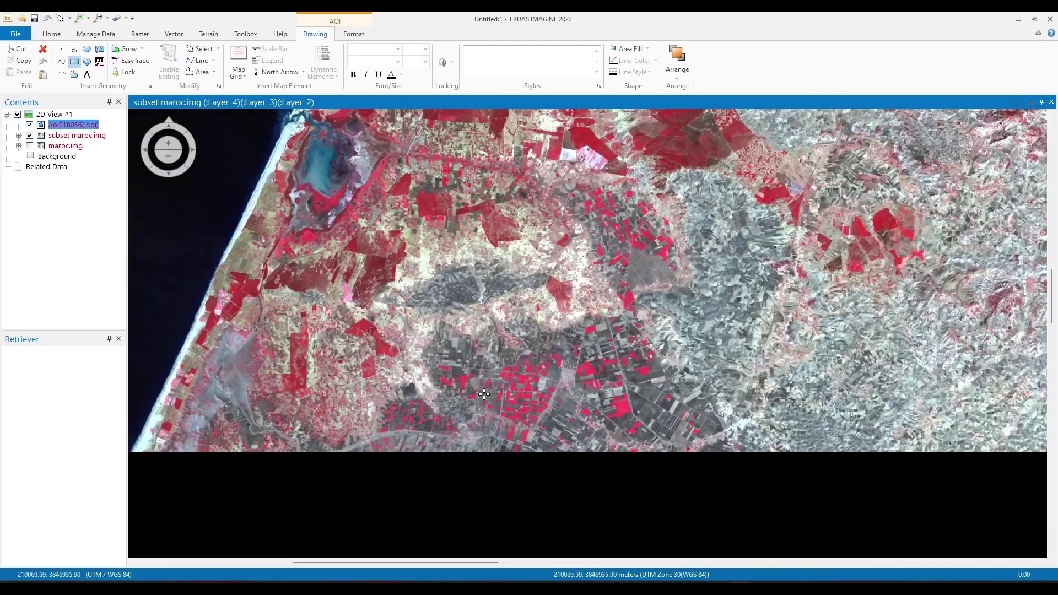
pyautogui.scroll(4, 454, 369)
pyautogui.scroll(-1, 454, 368)
pyautogui.scroll(4, 454, 369)
pyautogui.scroll(1, 553, 302)
pyautogui.moveTo(584, 274); pyautogui.dragTo(679, 335)
pyautogui.click(758, 208)
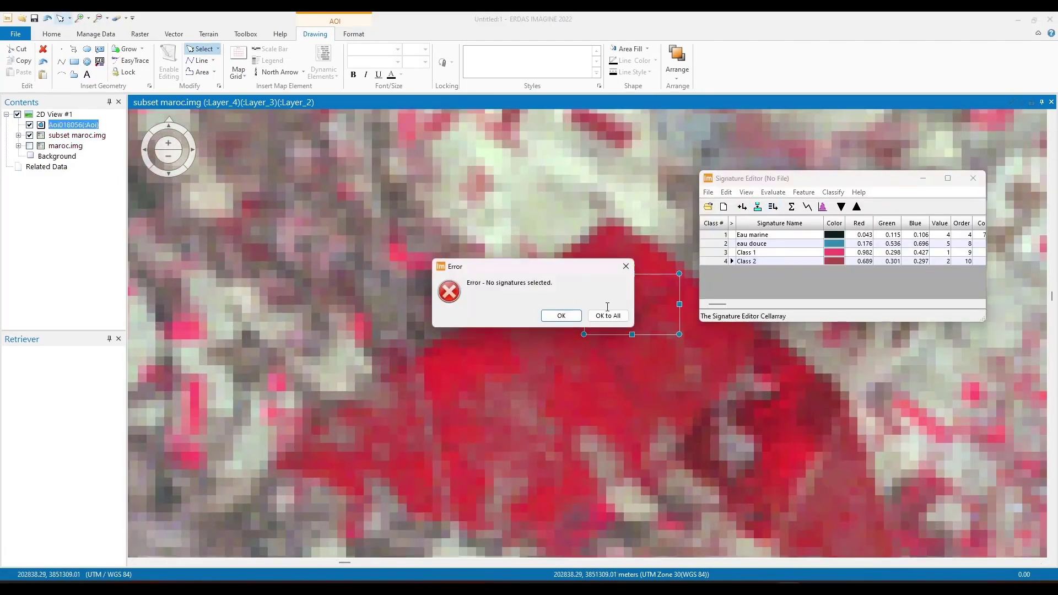
pyautogui.click(626, 267)
pyautogui.click(743, 207)
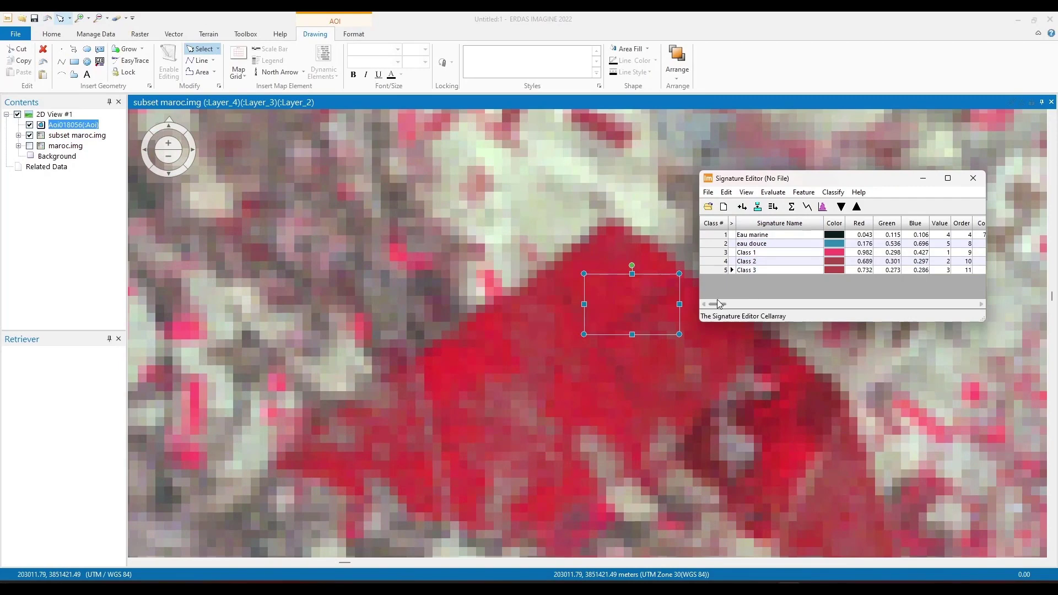
# - Merge the three new vegetation signatures, Class 1, Class 2 and Class 3, into a single signature
pyautogui.click(712, 253)
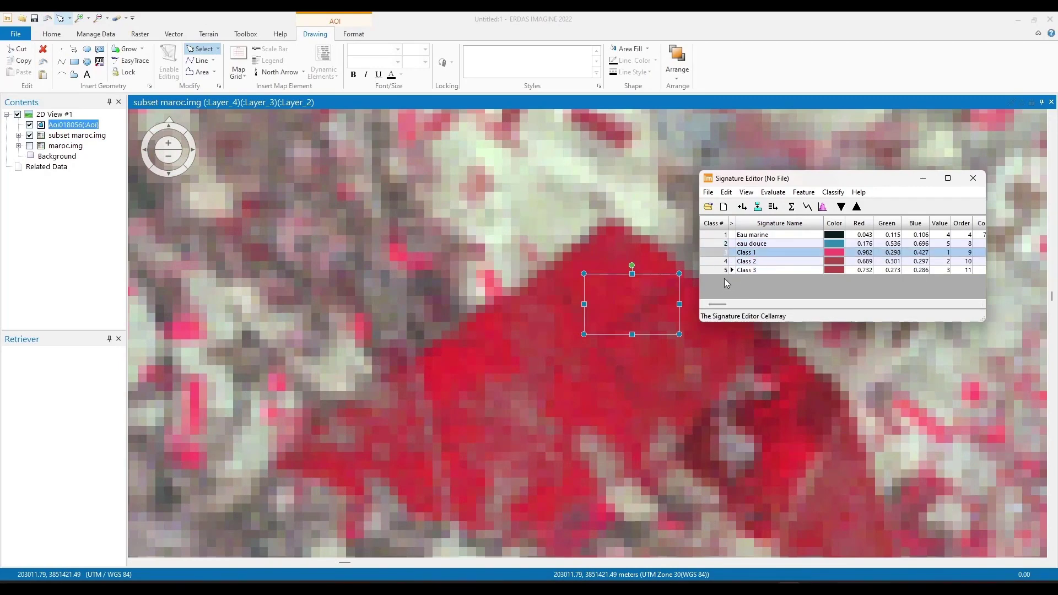
pyautogui.moveTo(706, 261); pyautogui.dragTo(710, 269)
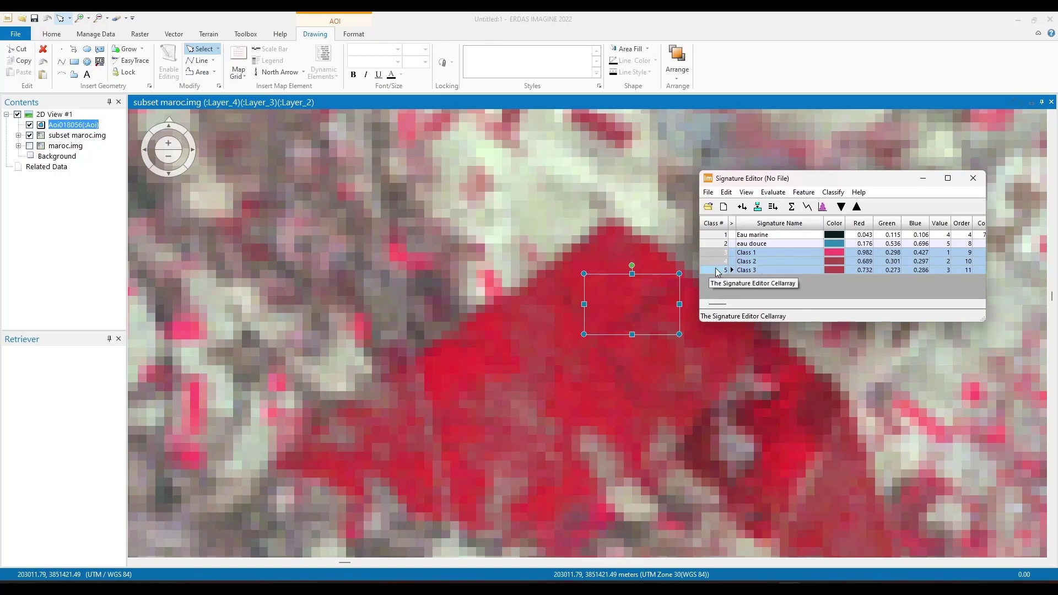
pyautogui.click(773, 207)
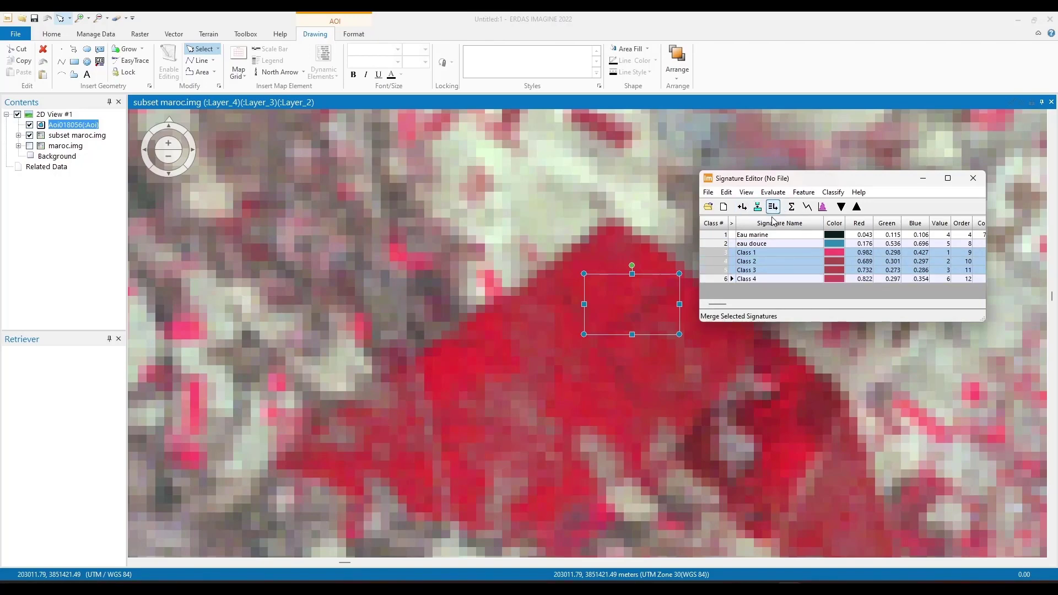
# - Delete the three original vegetation classes and rename the merged signature as vegetation
pyautogui.rightClick(706, 259)
pyautogui.click(750, 321)
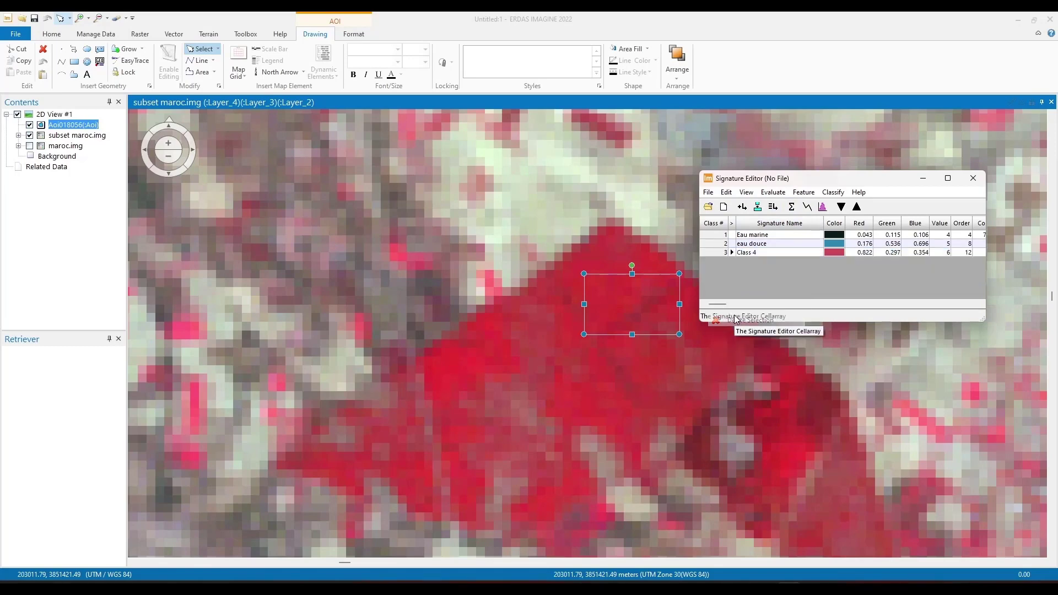
pyautogui.click(744, 252)
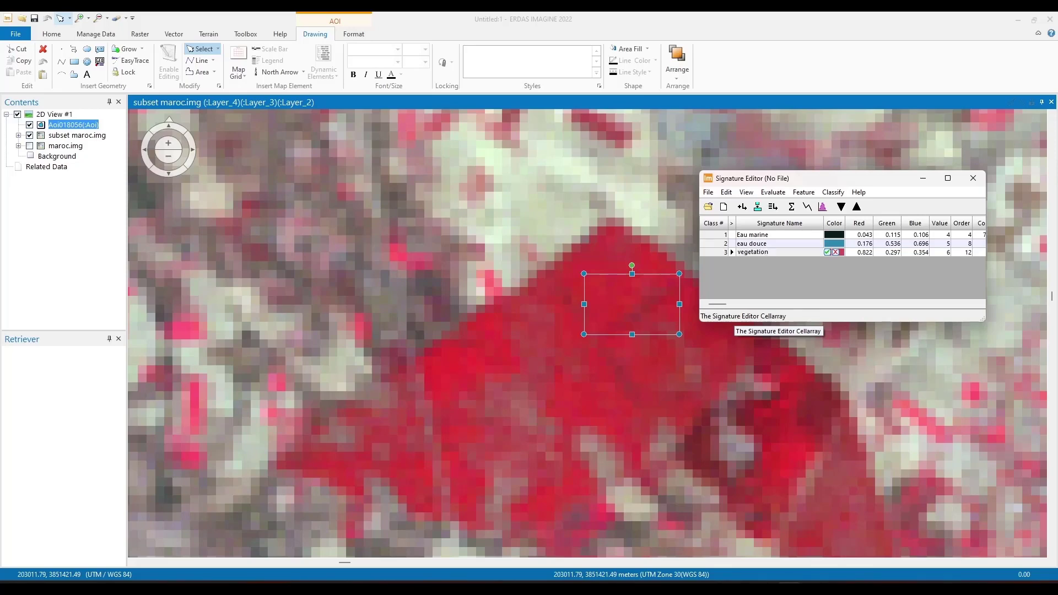
pyautogui.click(752, 77)
# - Draw a rectangular AOI over the bright red forest in the image's northeast corner and add it as a new class
pyautogui.scroll(-3, 434, 362)
pyautogui.scroll(-3, 406, 362)
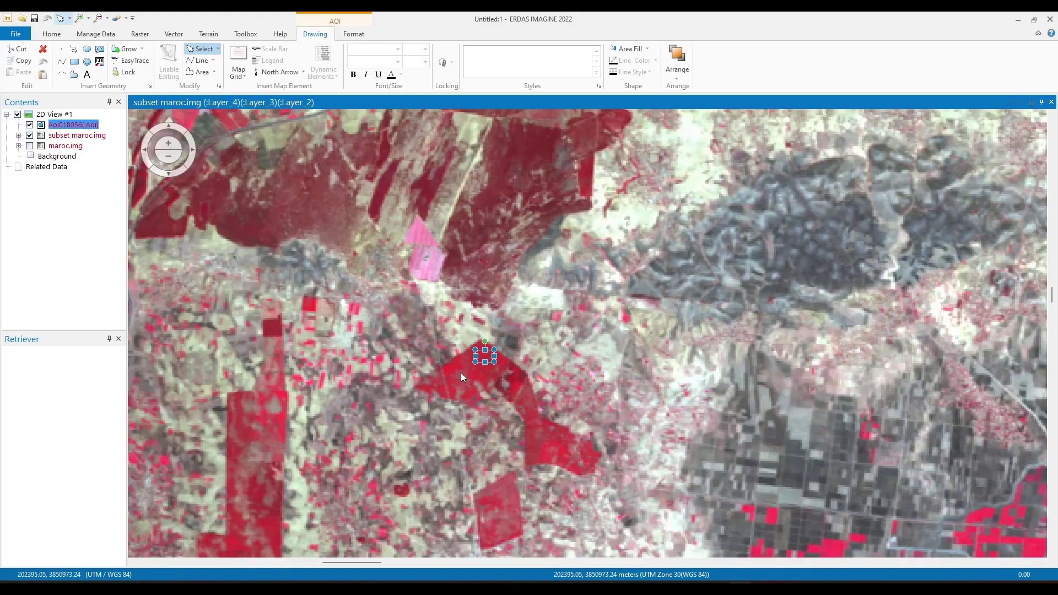
pyautogui.scroll(-3, 462, 373)
pyautogui.scroll(-4, 469, 378)
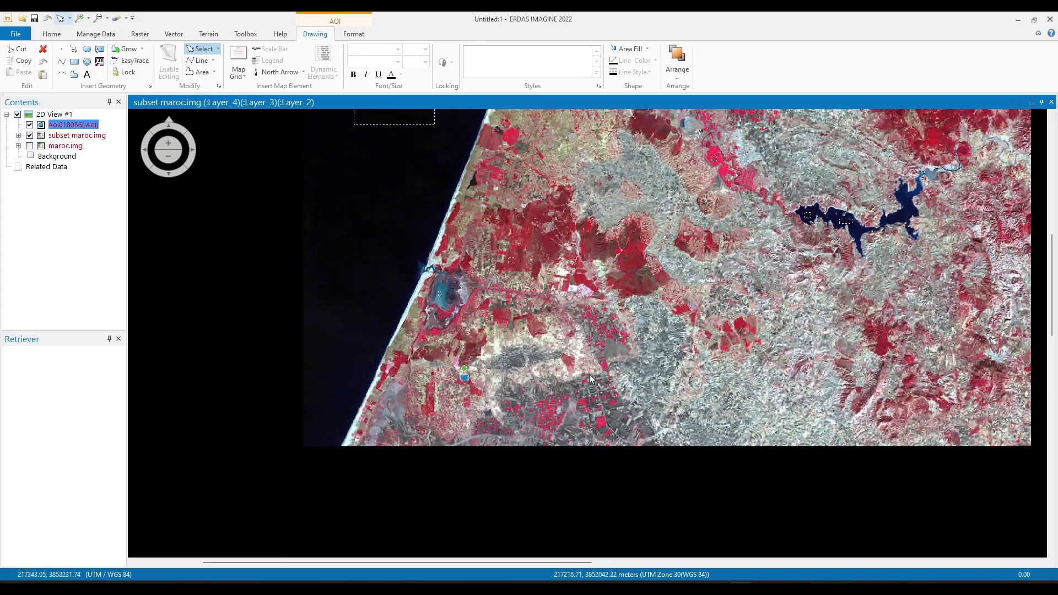
pyautogui.scroll(-2, 590, 374)
pyautogui.scroll(-1, 619, 359)
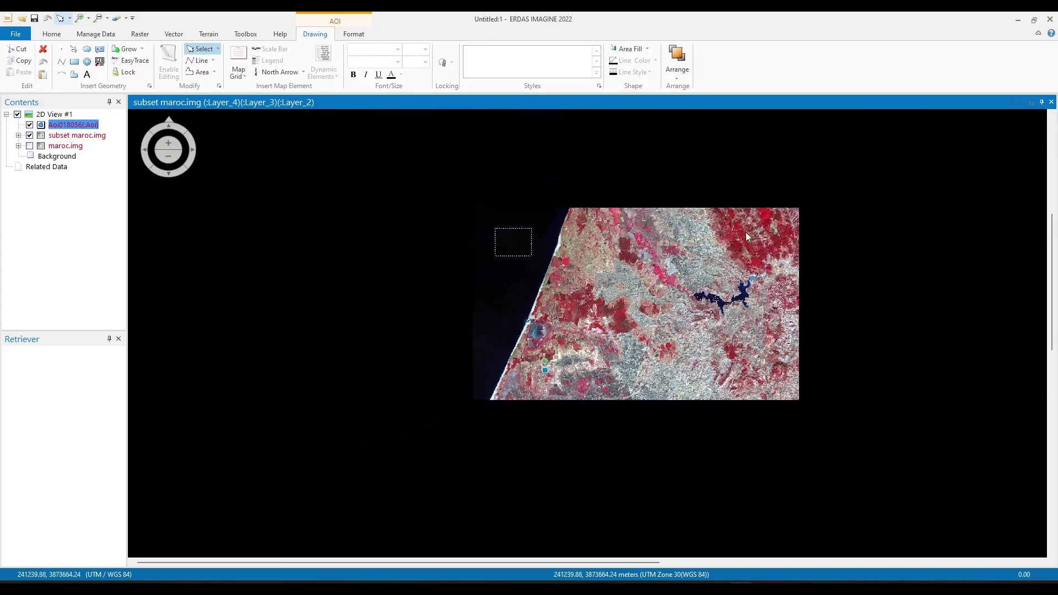
pyautogui.scroll(5, 750, 233)
pyautogui.scroll(6, 751, 193)
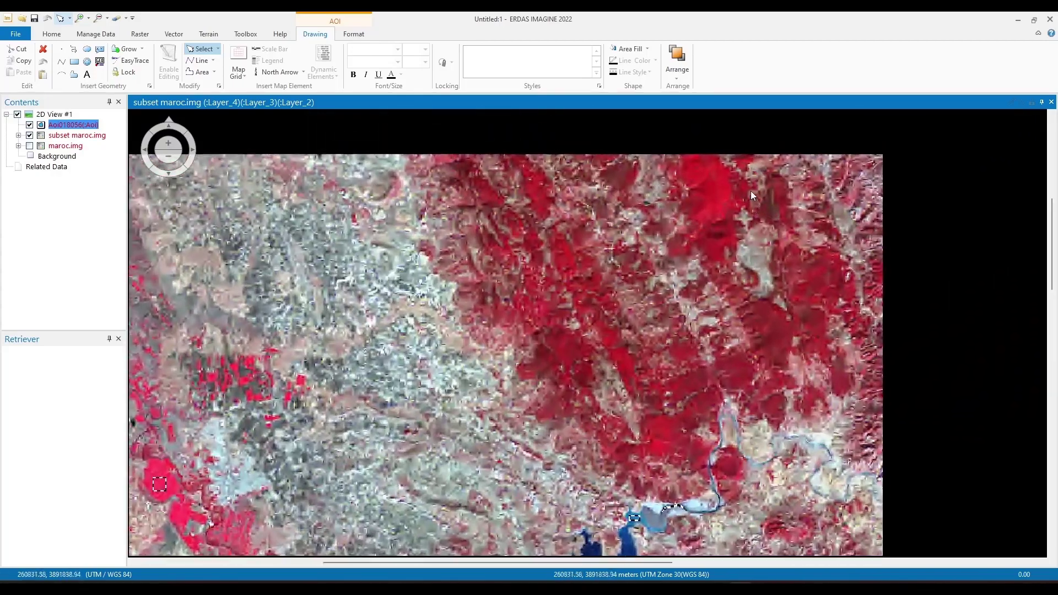
pyautogui.scroll(4, 733, 186)
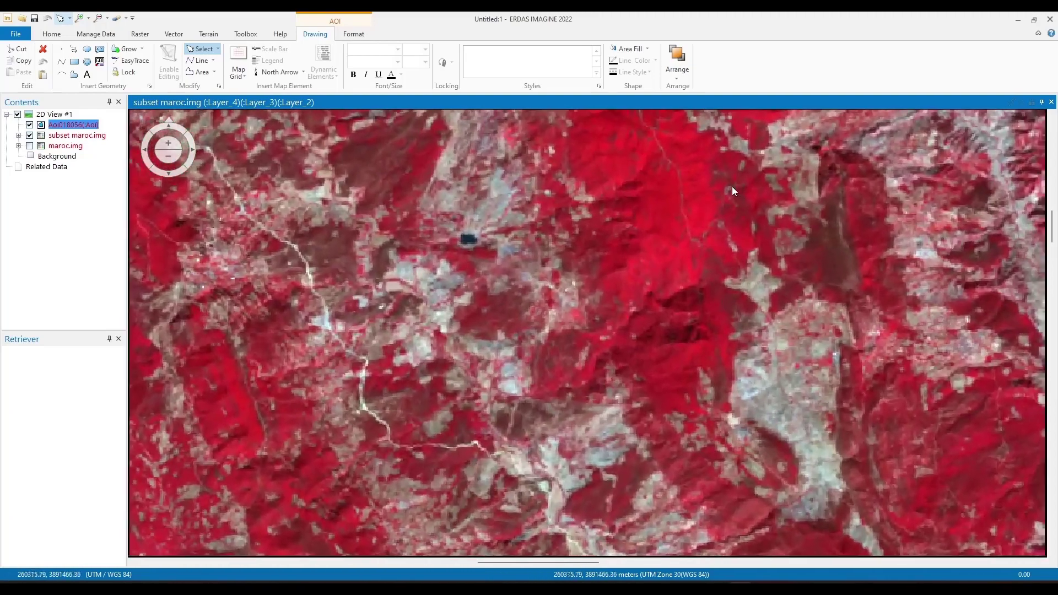
pyautogui.scroll(3, 716, 200)
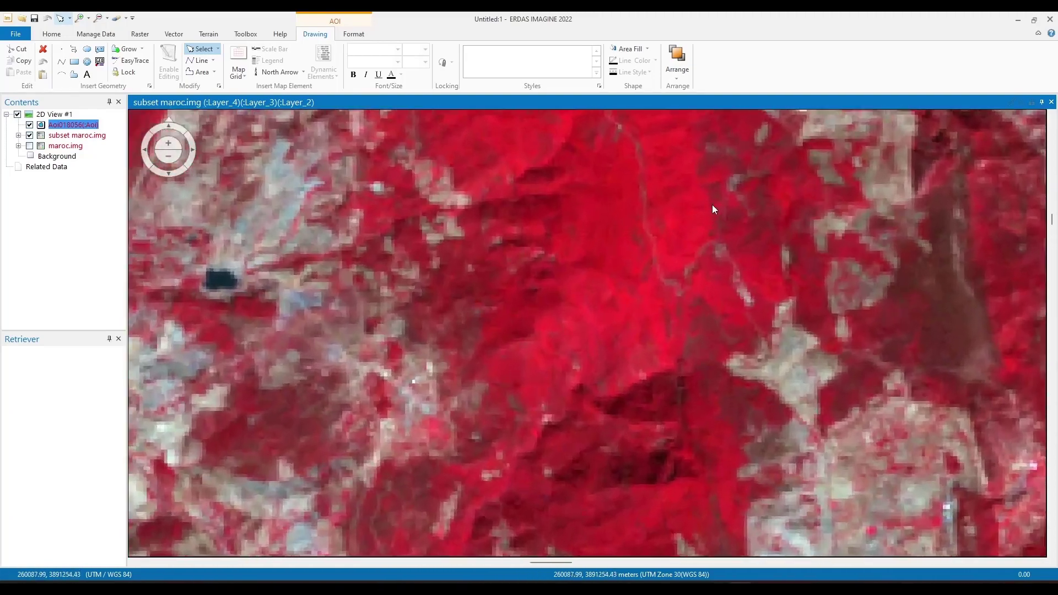
pyautogui.scroll(-3, 672, 238)
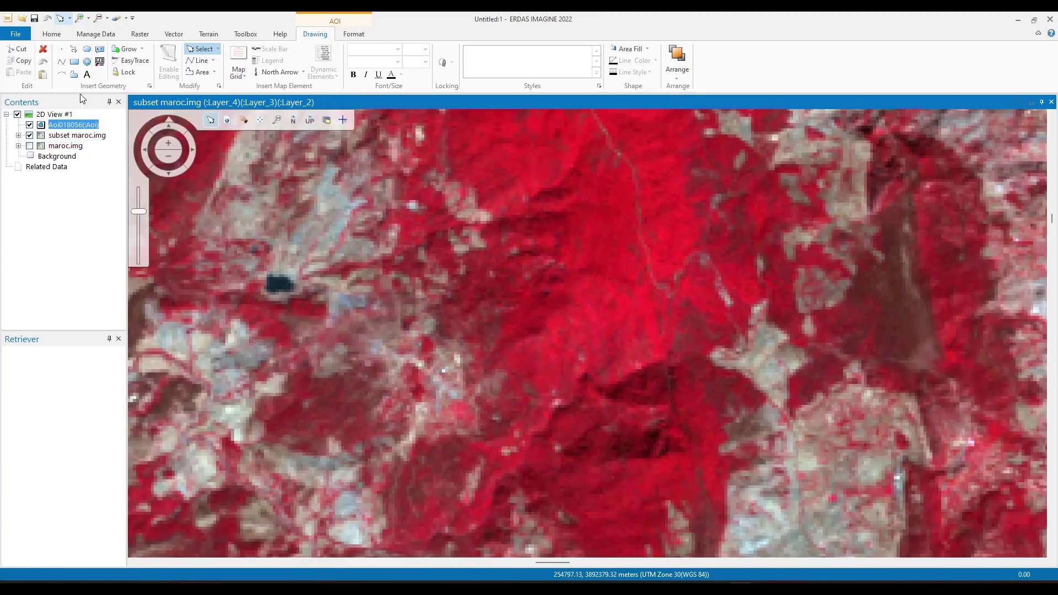
pyautogui.click(76, 63)
pyautogui.moveTo(562, 225); pyautogui.dragTo(631, 314)
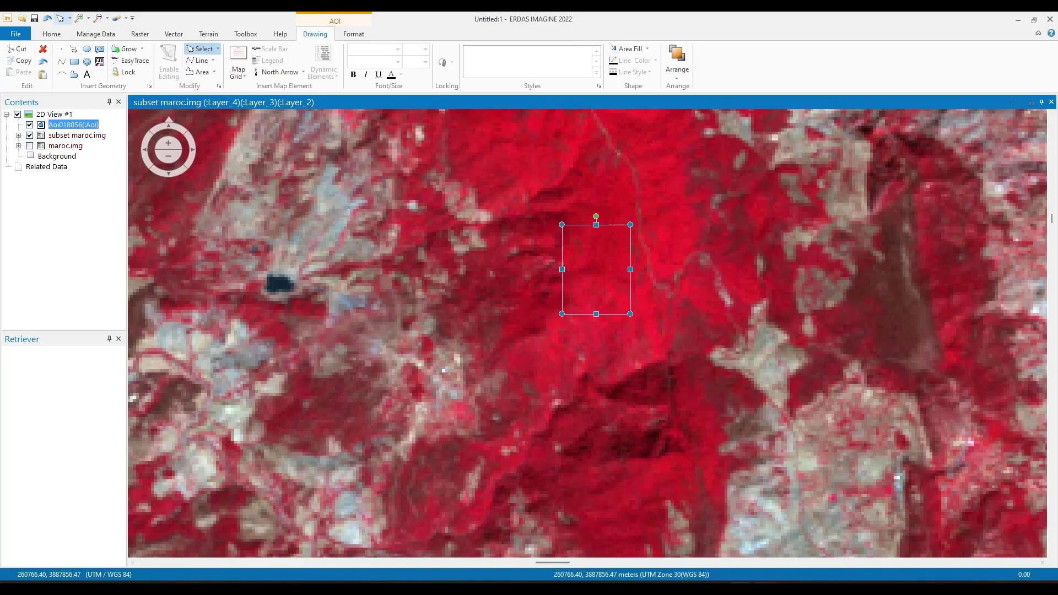
pyautogui.moveTo(764, 587)
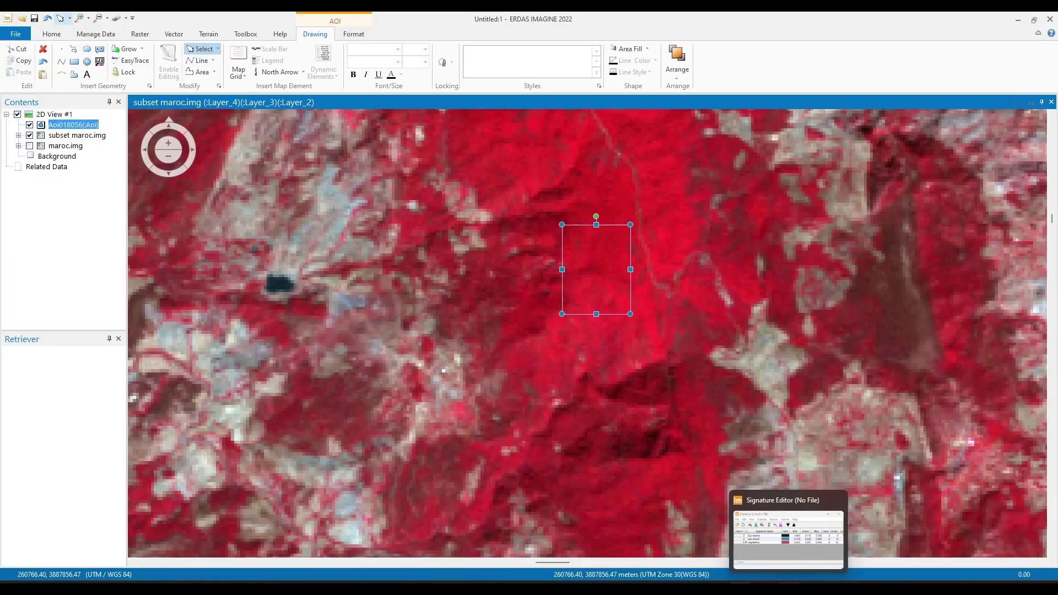
pyautogui.click(788, 588)
pyautogui.click(744, 208)
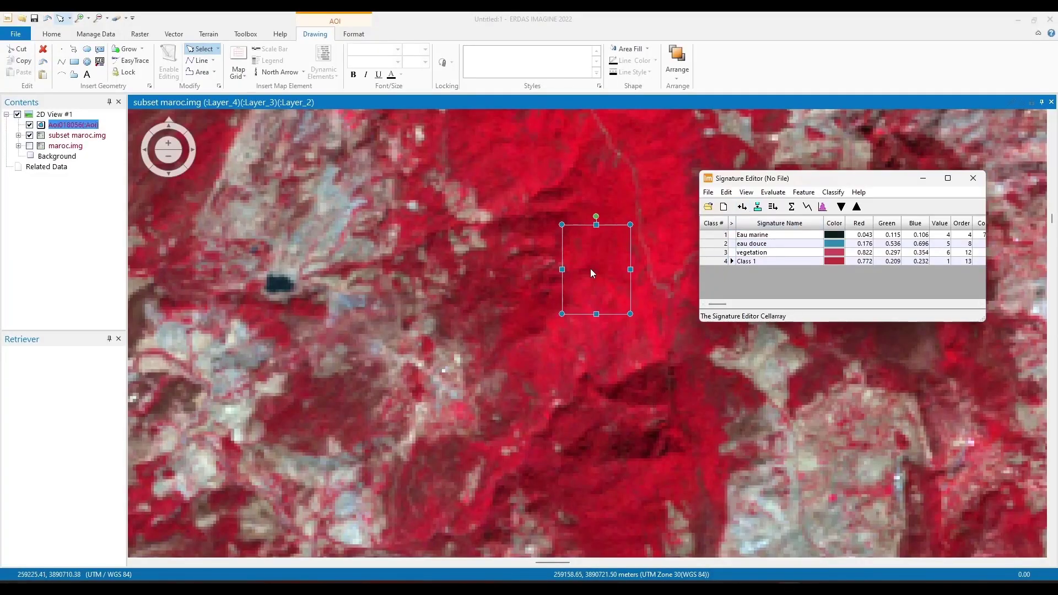
# - Draw a rectangular AOI in a red forest patch near the north edge, west of the previous AOI, and add it as a class
pyautogui.scroll(-3, 591, 269)
pyautogui.scroll(5, 383, 266)
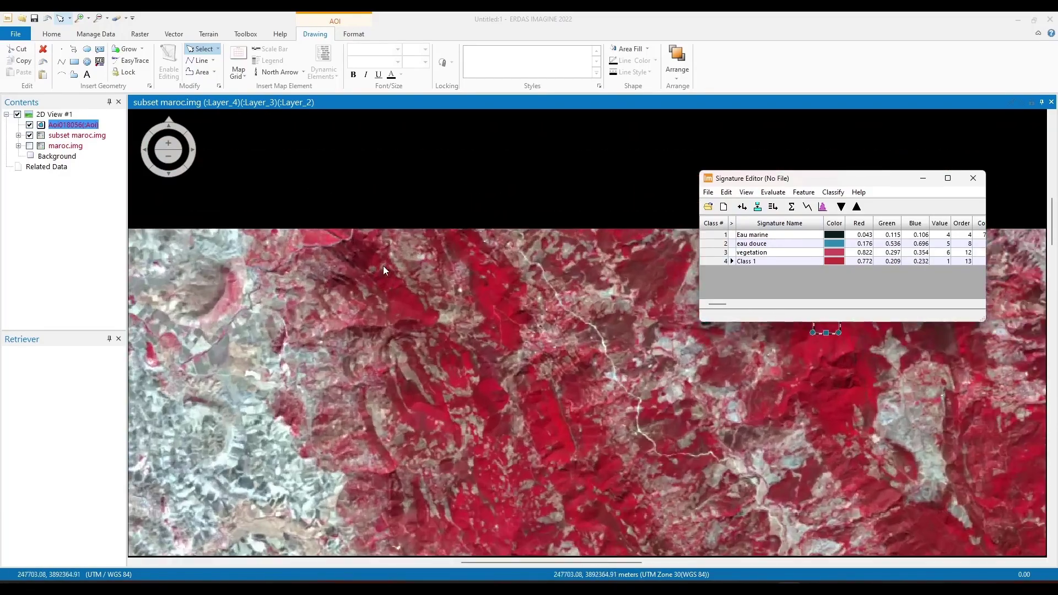
pyautogui.click(74, 61)
pyautogui.moveTo(392, 328); pyautogui.dragTo(453, 402)
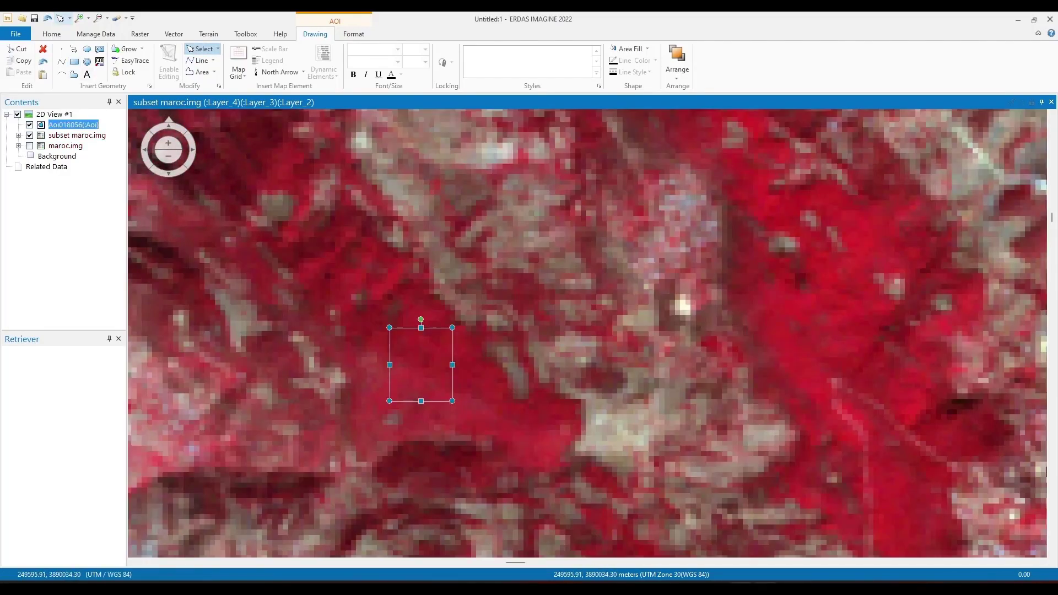
pyautogui.click(778, 583)
pyautogui.click(744, 207)
# - Draw a third forest AOI in the bright red strip just east of the previous rectangle and add its signature
pyautogui.click(74, 61)
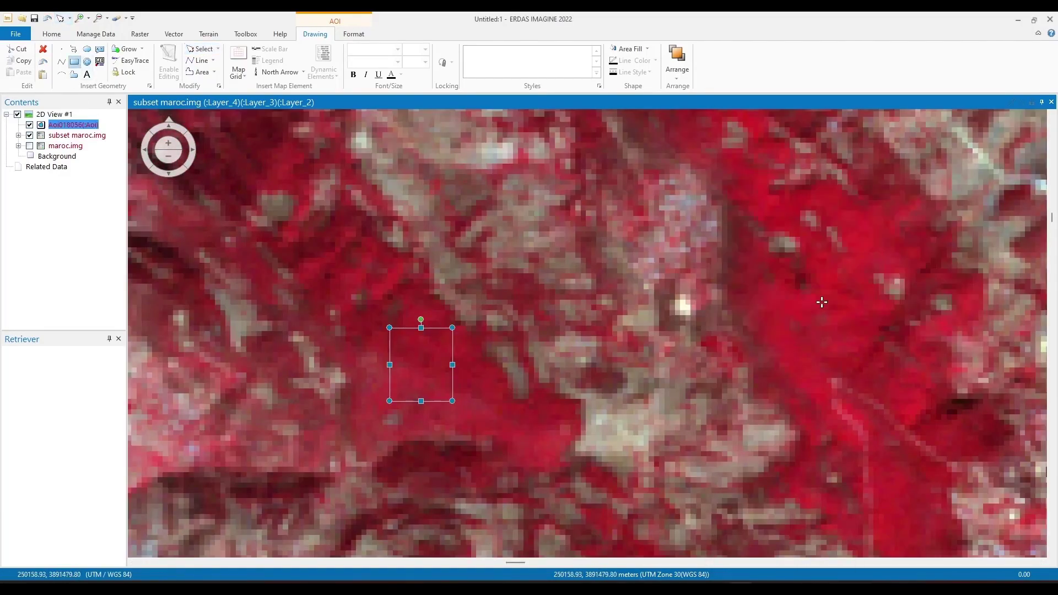
pyautogui.moveTo(818, 291); pyautogui.dragTo(861, 359)
pyautogui.click(773, 584)
pyautogui.click(742, 208)
# - Merge the three new forest signatures, Class 1 to Class 3, into one signature
pyautogui.click(712, 261)
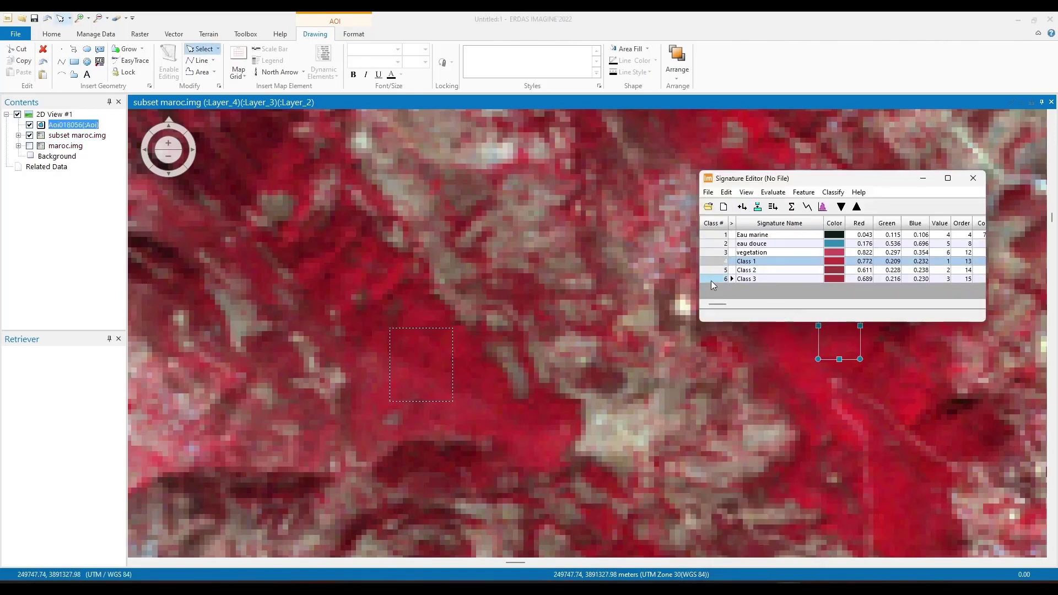
pyautogui.keyDown('shift'); pyautogui.click(711, 280); pyautogui.keyUp('shift')
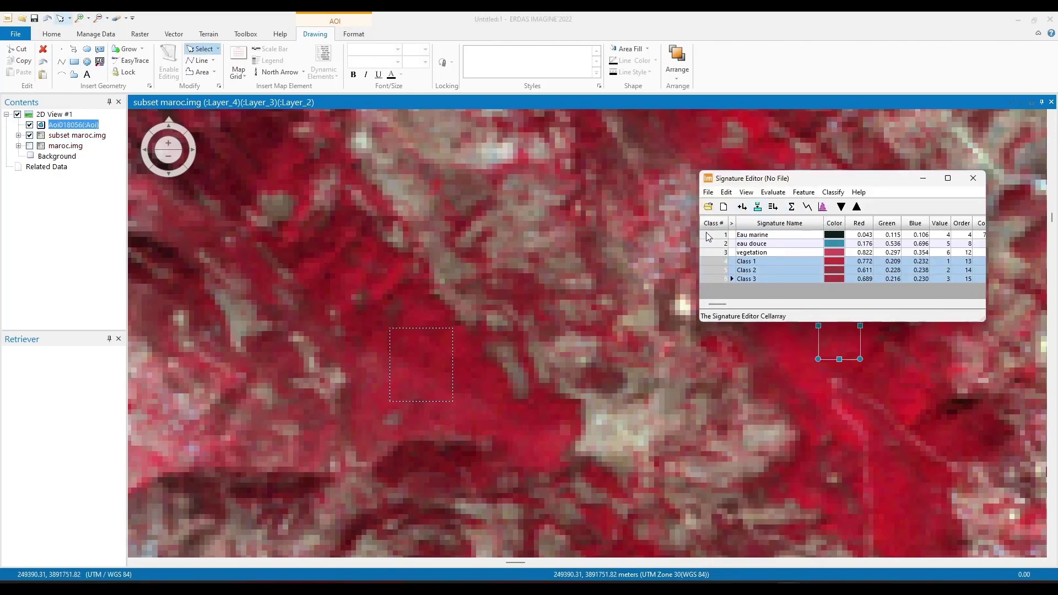
pyautogui.click(774, 207)
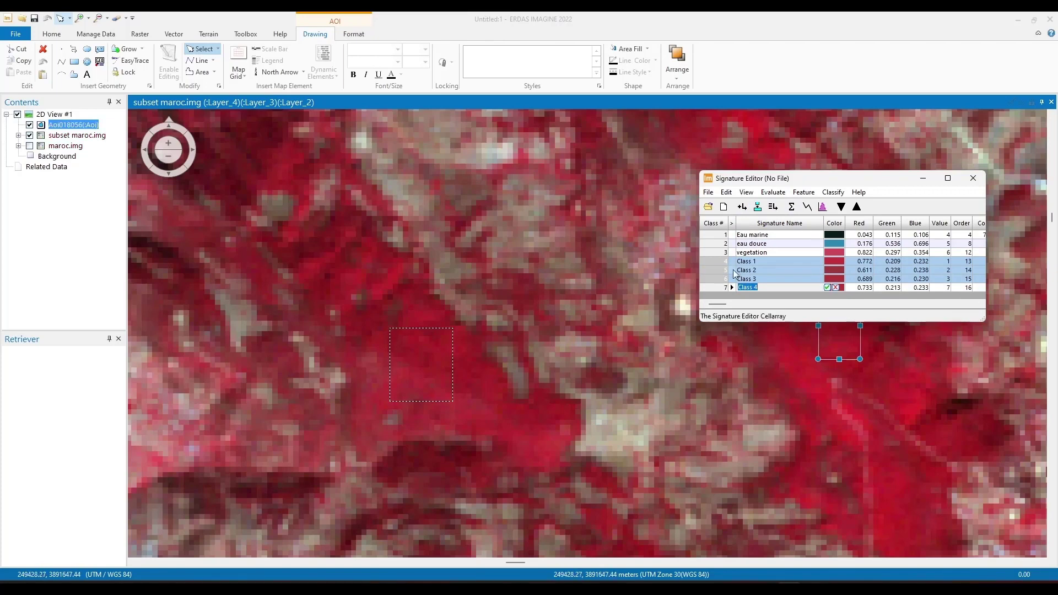
# - Rename the merged forest signature as Foret Dense and delete the three original forest classes
pyautogui.write('F')
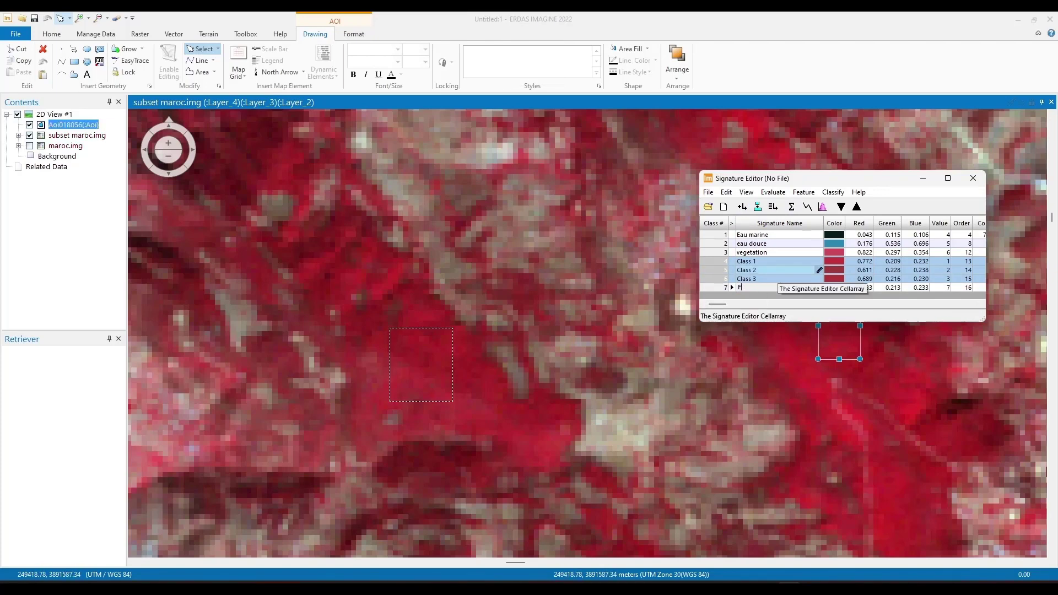
pyautogui.write('OREoret Dense')
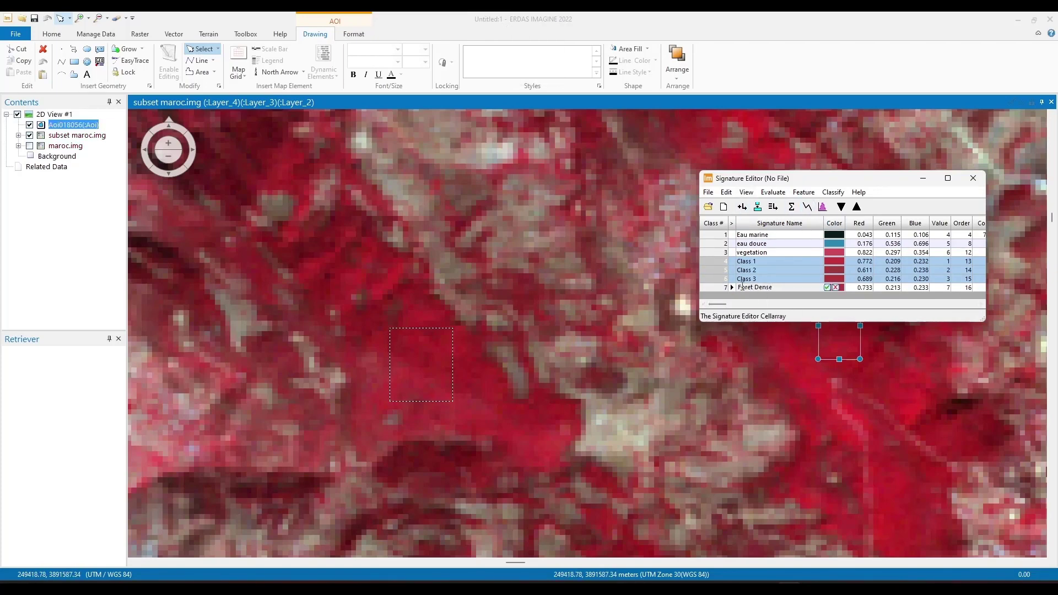
pyautogui.press('Return')
pyautogui.rightClick(718, 270)
pyautogui.click(744, 319)
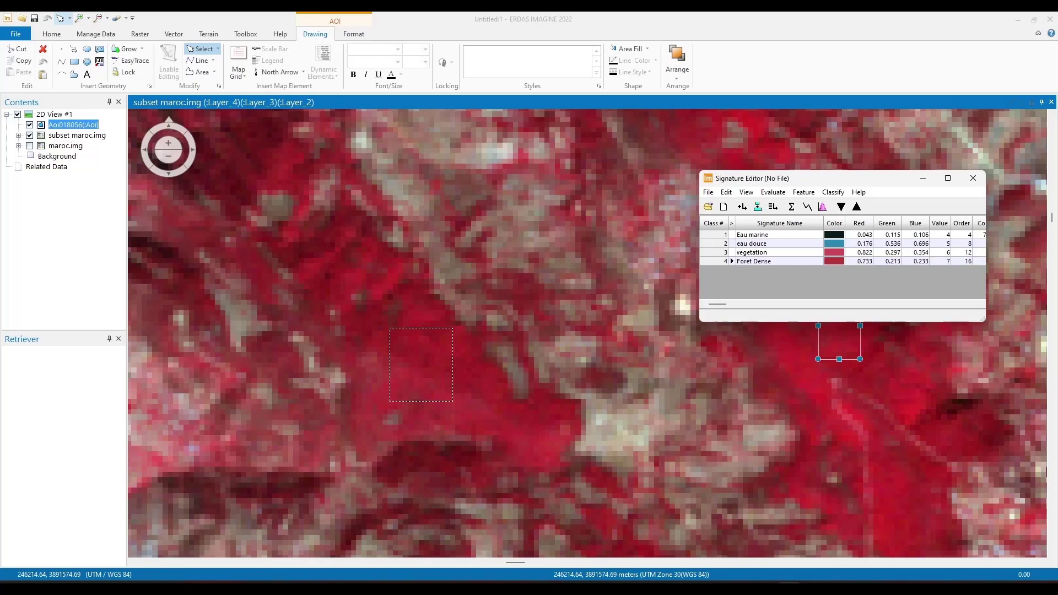
# - Set the band combination of subset maroc.img to Layer_5 for red, Layer_4 for green and Layer_1 for blue
pyautogui.scroll(-5, 523, 293)
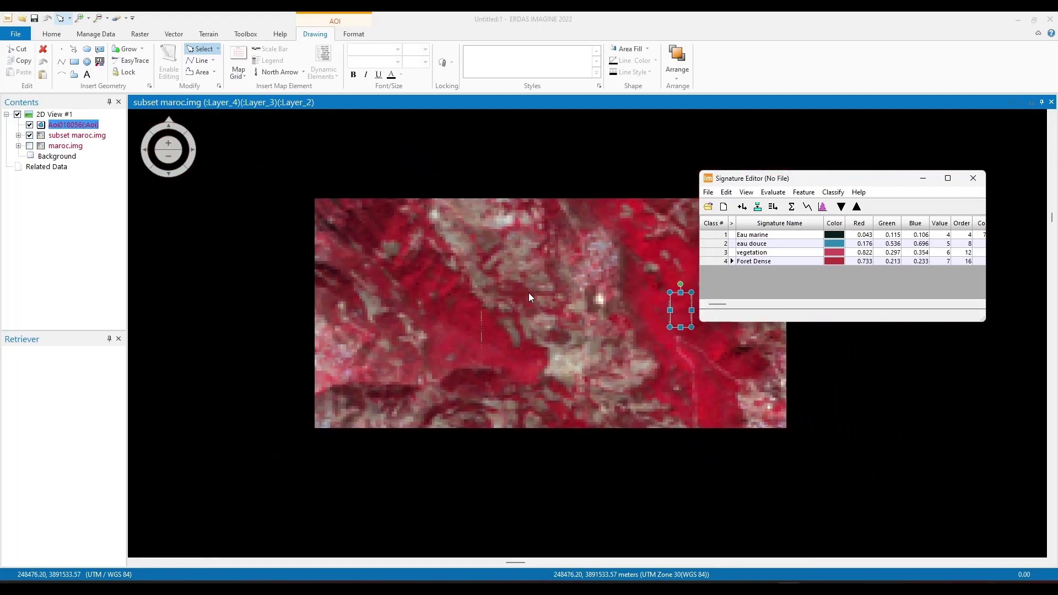
pyautogui.scroll(-3, 612, 288)
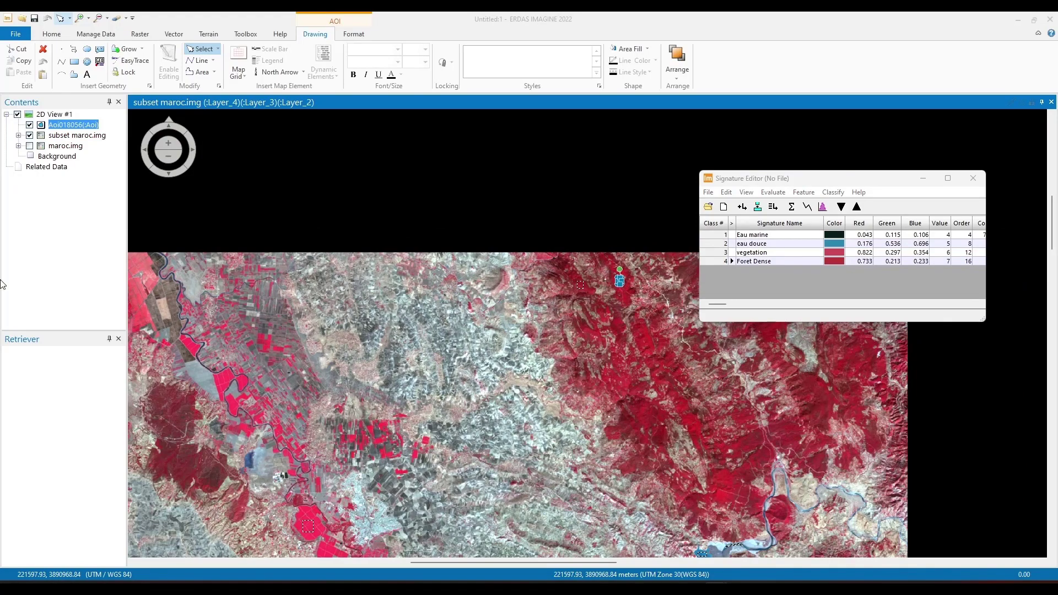
pyautogui.scroll(-4, 609, 290)
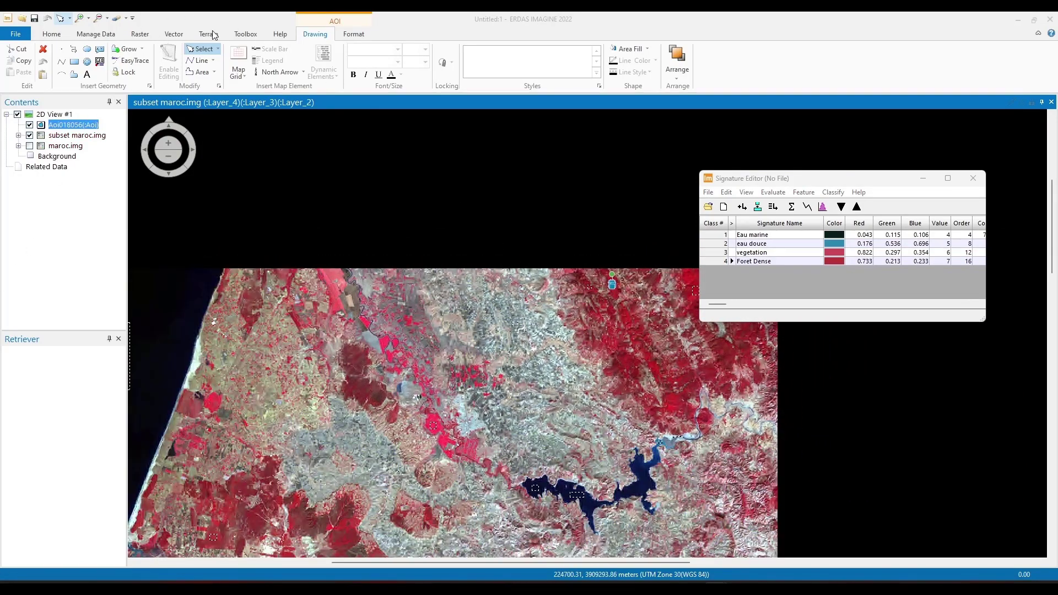
pyautogui.click(66, 136)
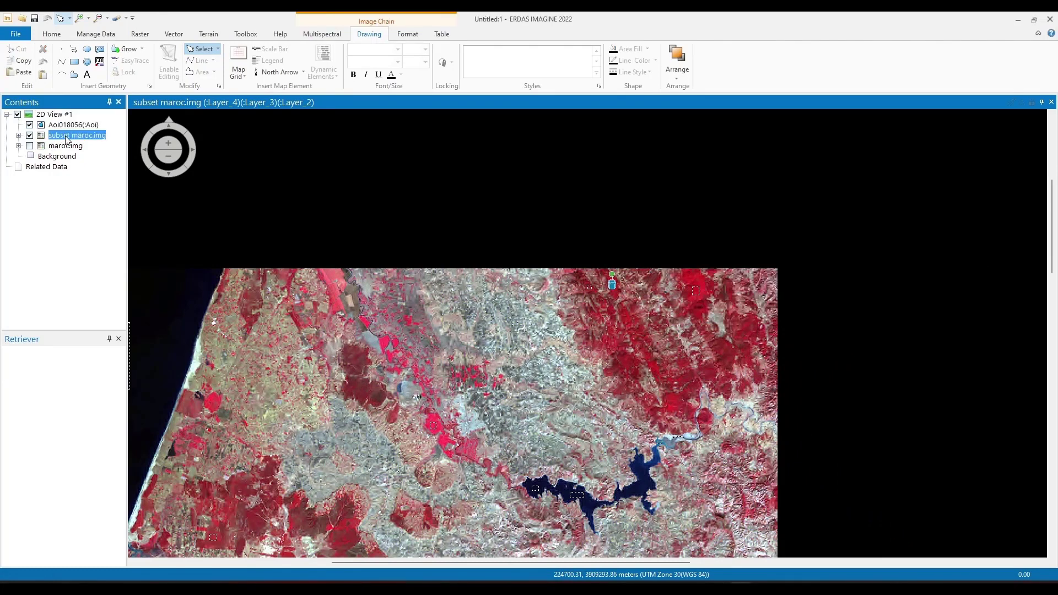
pyautogui.click(325, 34)
pyautogui.click(226, 49)
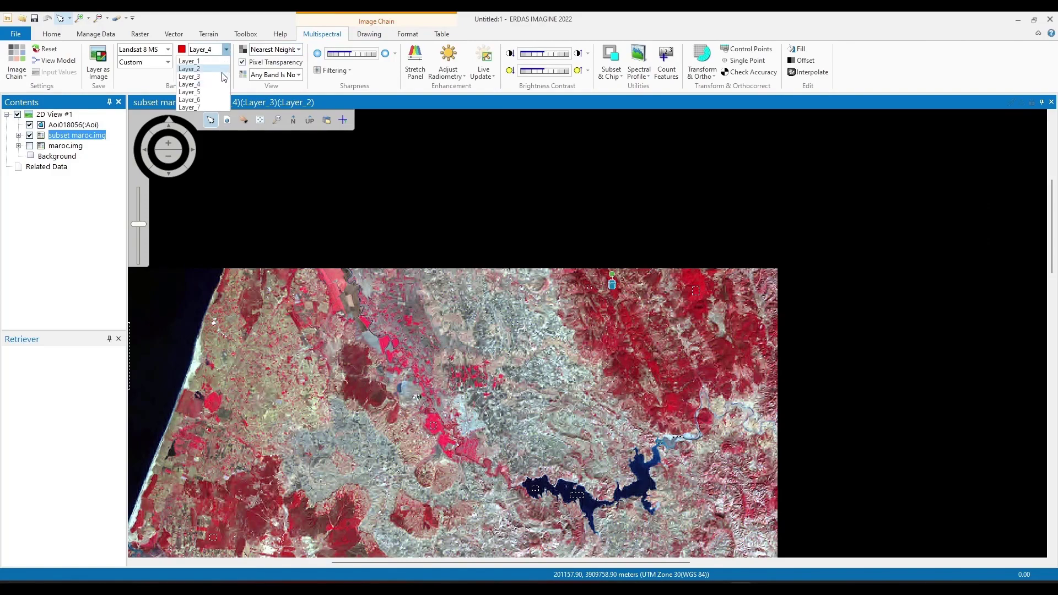
pyautogui.click(212, 94)
pyautogui.click(227, 62)
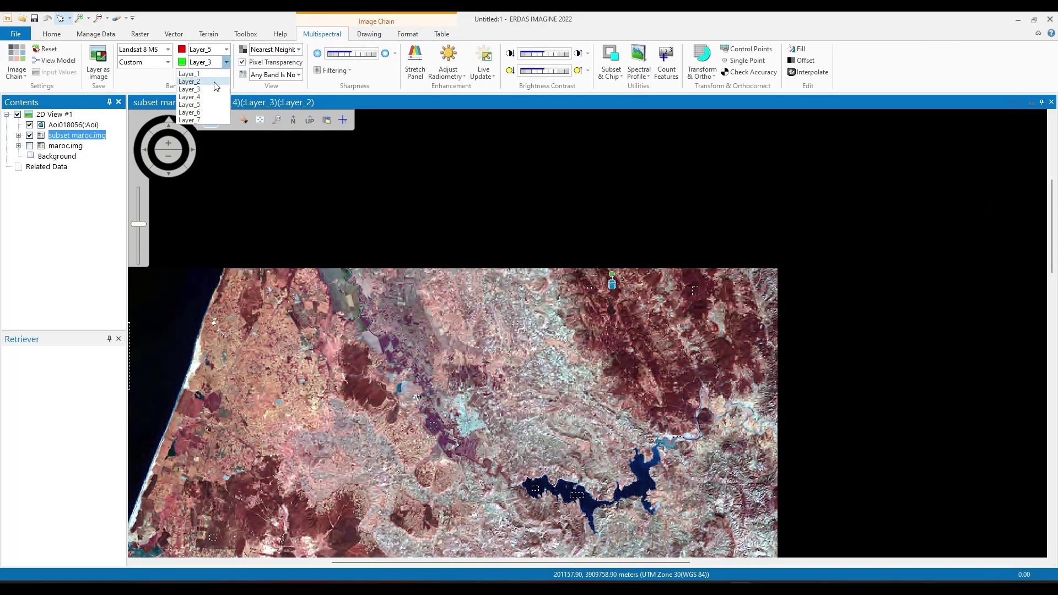
pyautogui.click(212, 99)
pyautogui.click(227, 74)
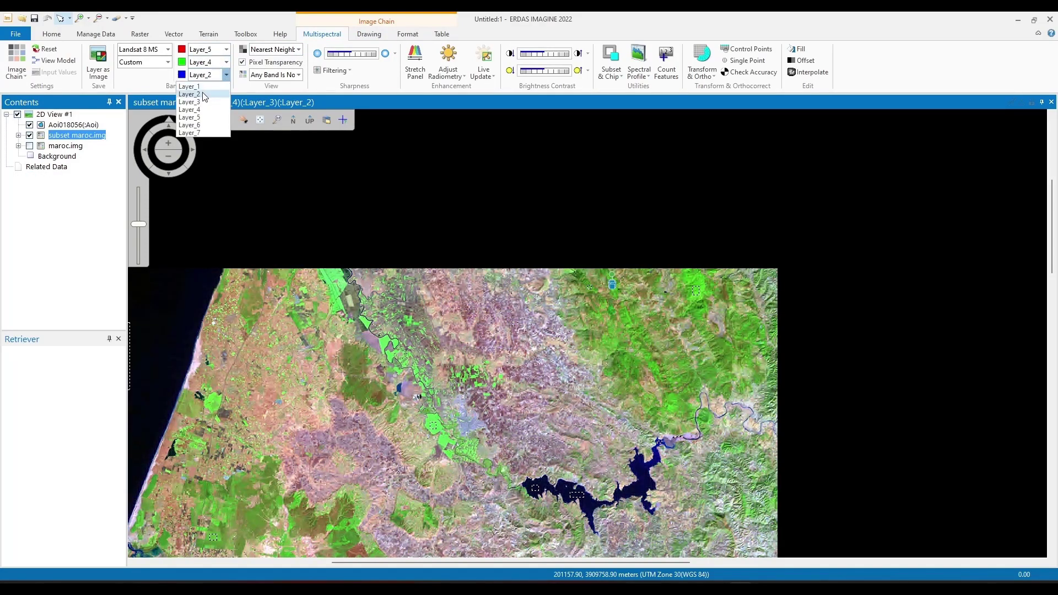
pyautogui.click(207, 87)
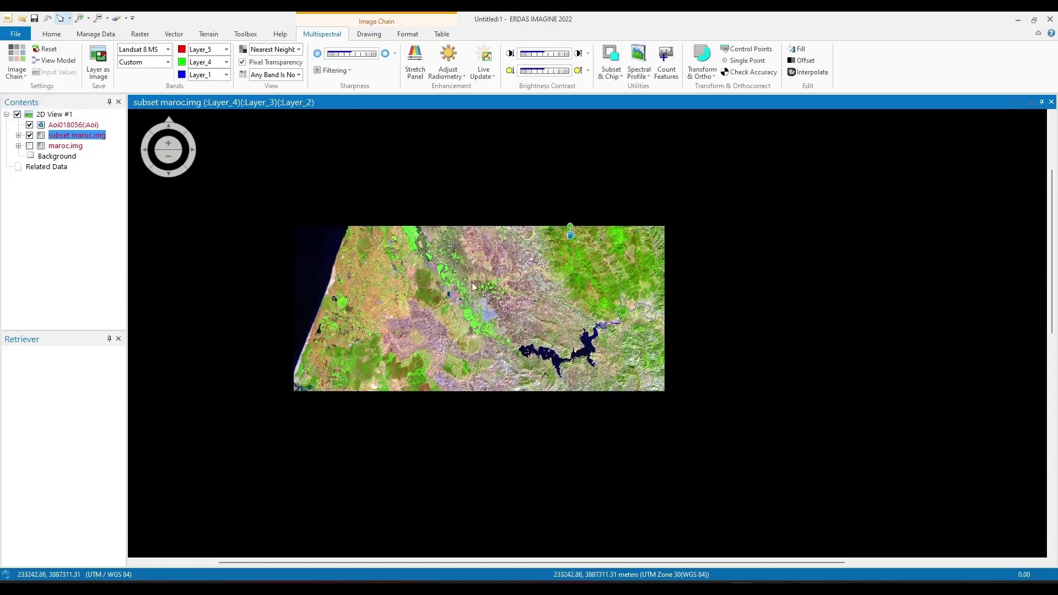
# - Examine the land cover of subset maroc.img in the new band combination, from the coast and lagoon to the inland reservoir
pyautogui.scroll(4, 472, 282)
pyautogui.scroll(-4, 408, 386)
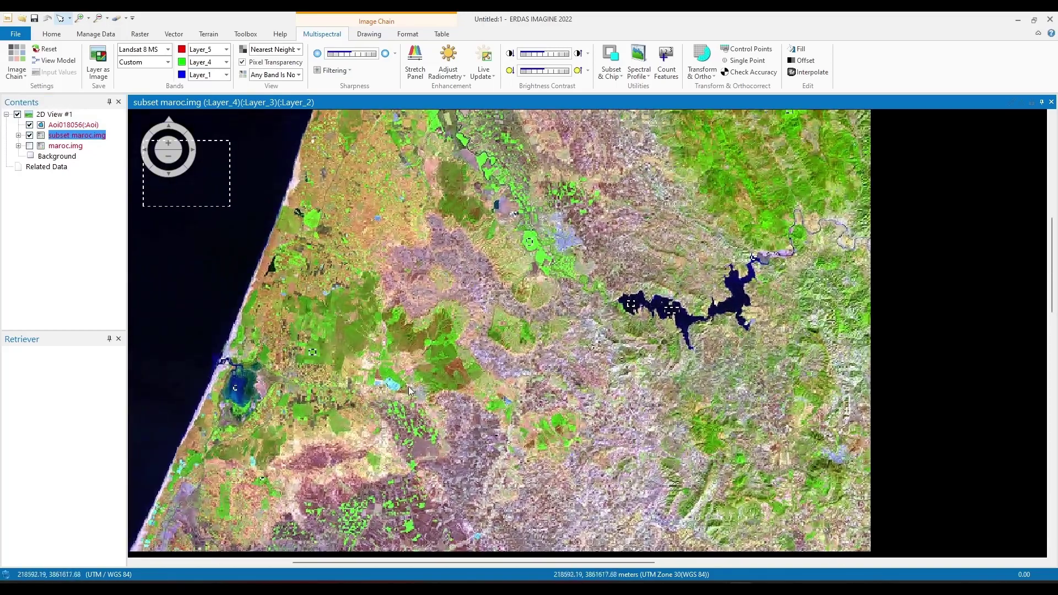
pyautogui.scroll(3, 335, 403)
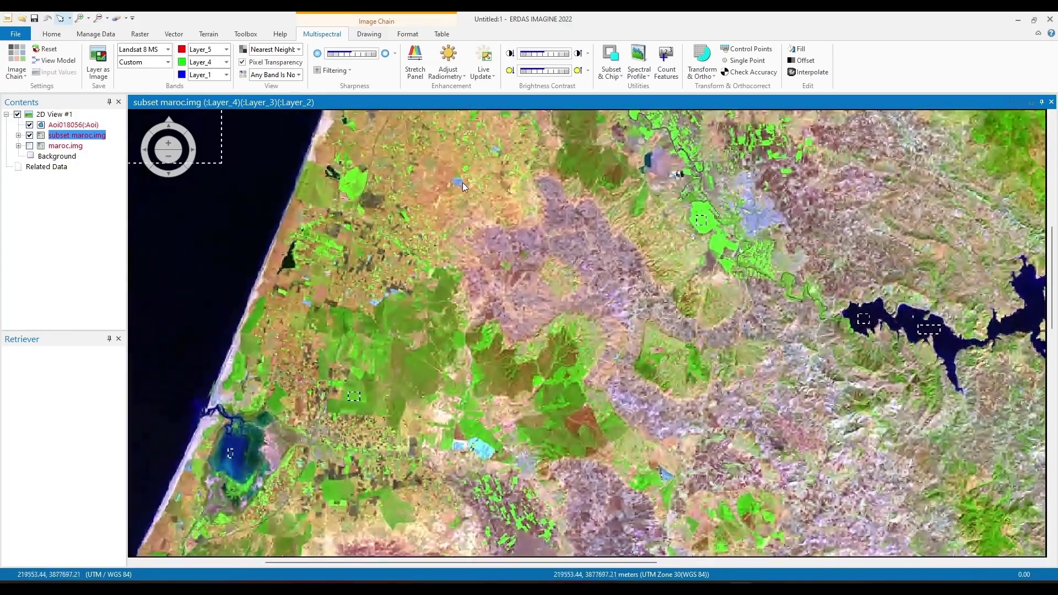
pyautogui.scroll(-3, 466, 183)
pyautogui.scroll(-1, 512, 246)
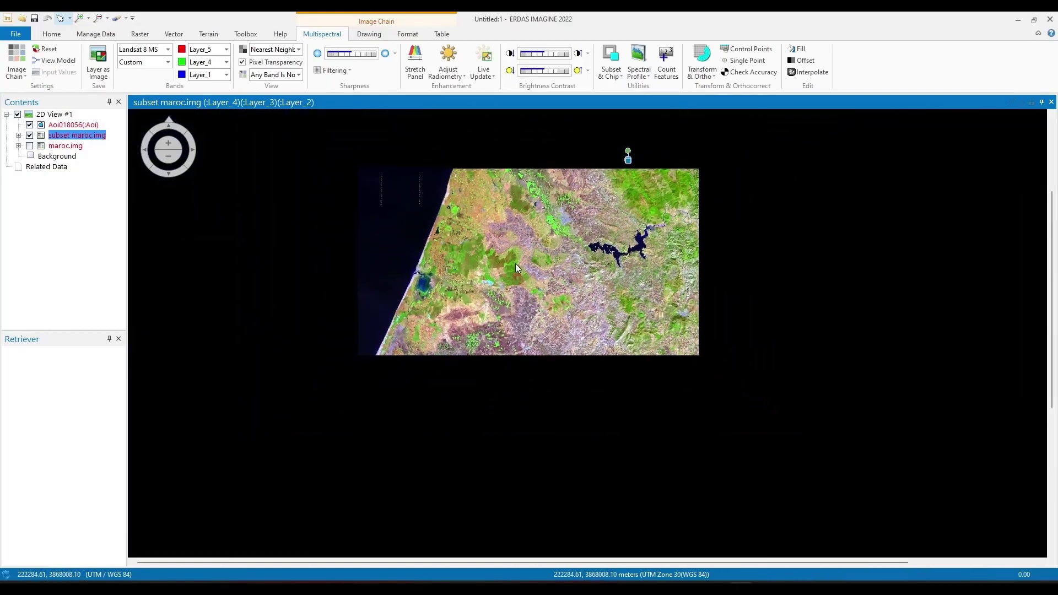
pyautogui.scroll(5, 464, 243)
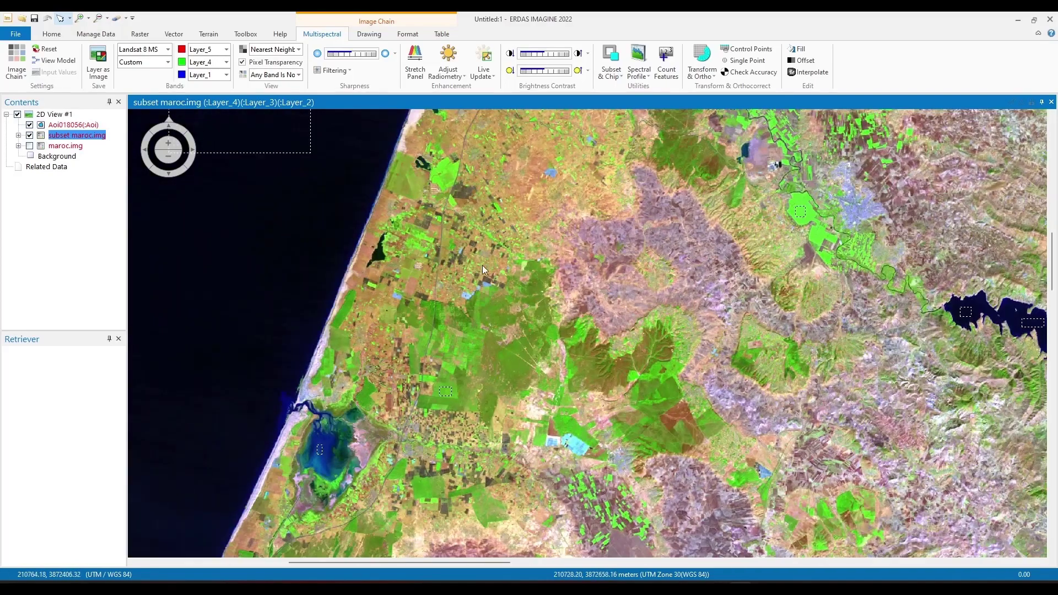
pyautogui.scroll(-1, 392, 501)
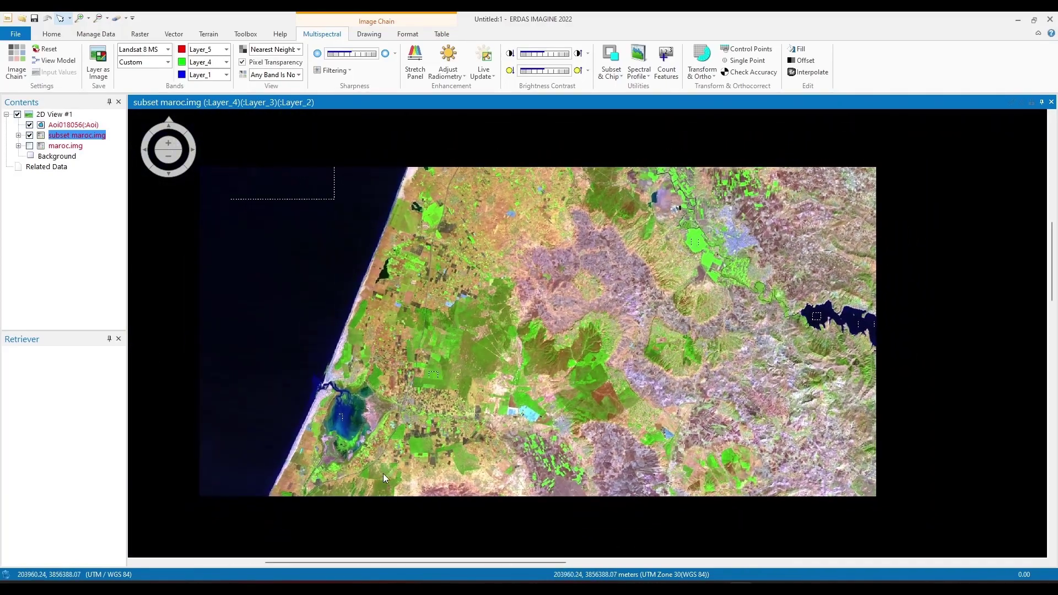
pyautogui.scroll(2, 381, 485)
pyautogui.scroll(-2, 475, 301)
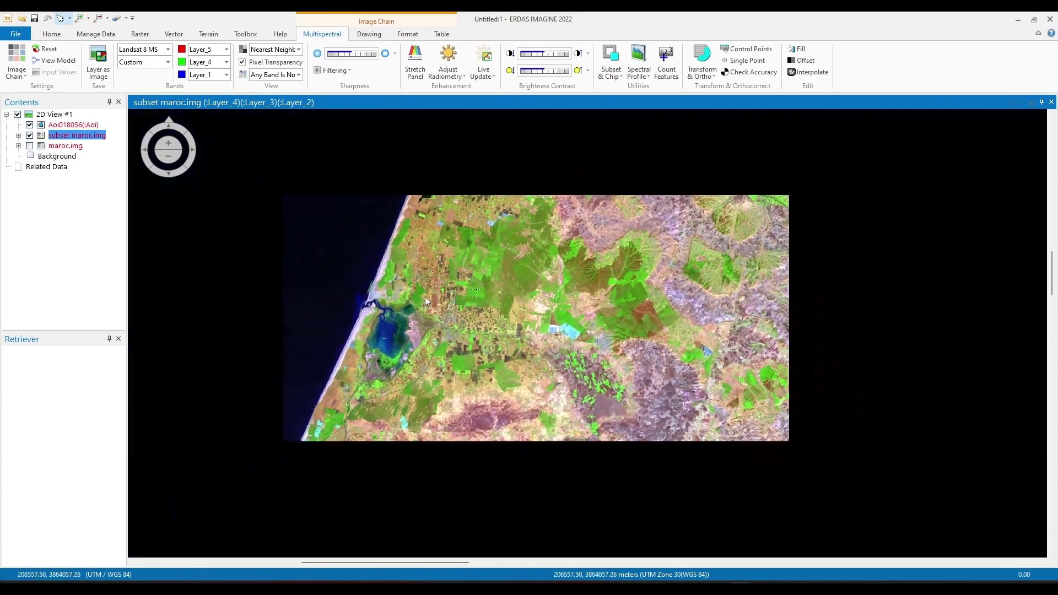
pyautogui.scroll(1, 425, 296)
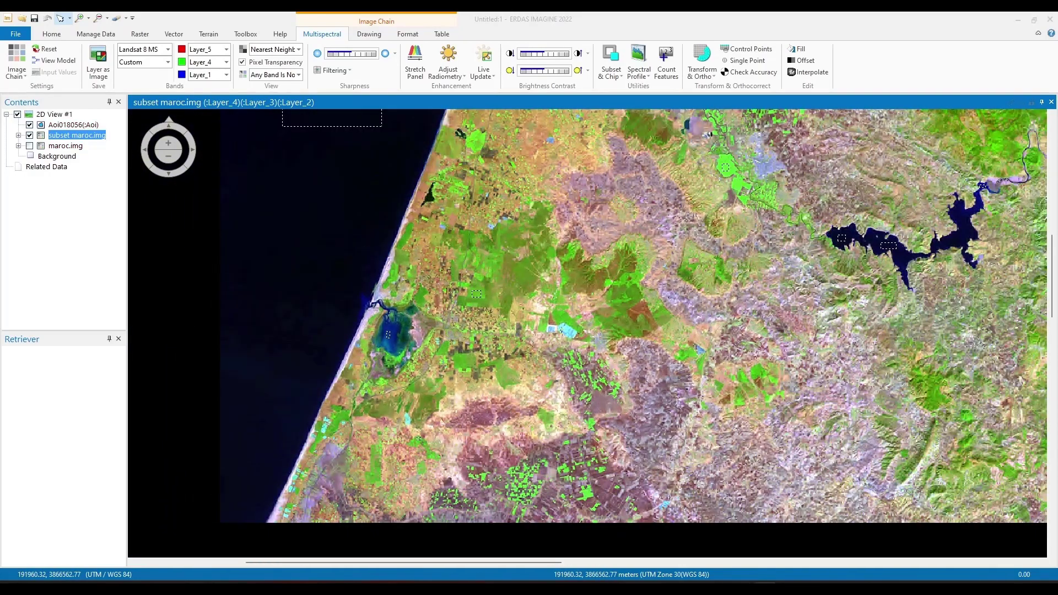
pyautogui.scroll(-1, 381, 319)
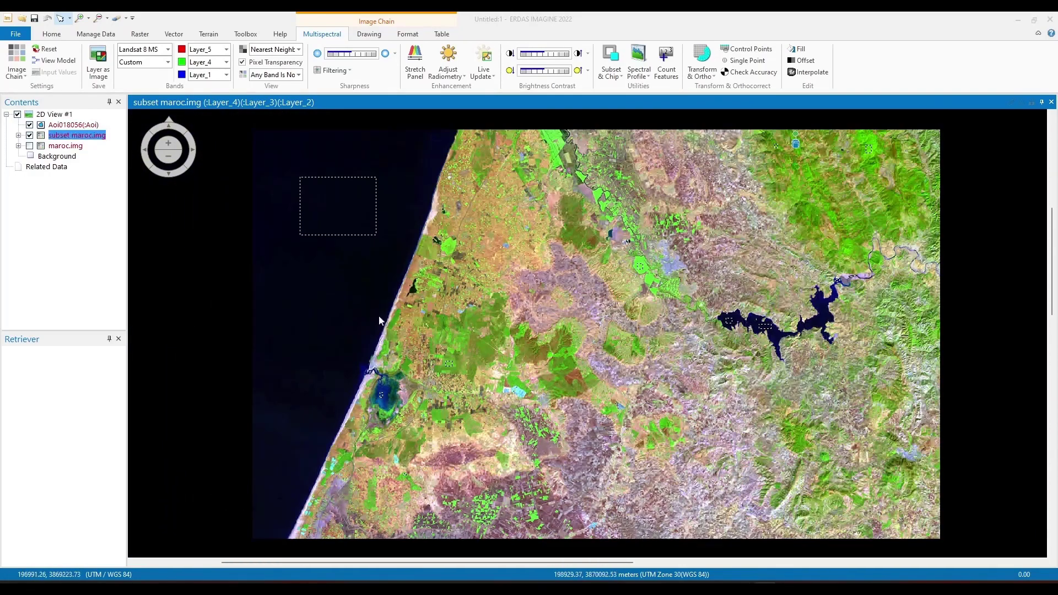
# - Draw a rectangular AOI over the dark field block southeast of the bright green coastal fields and add its signature
pyautogui.click(368, 34)
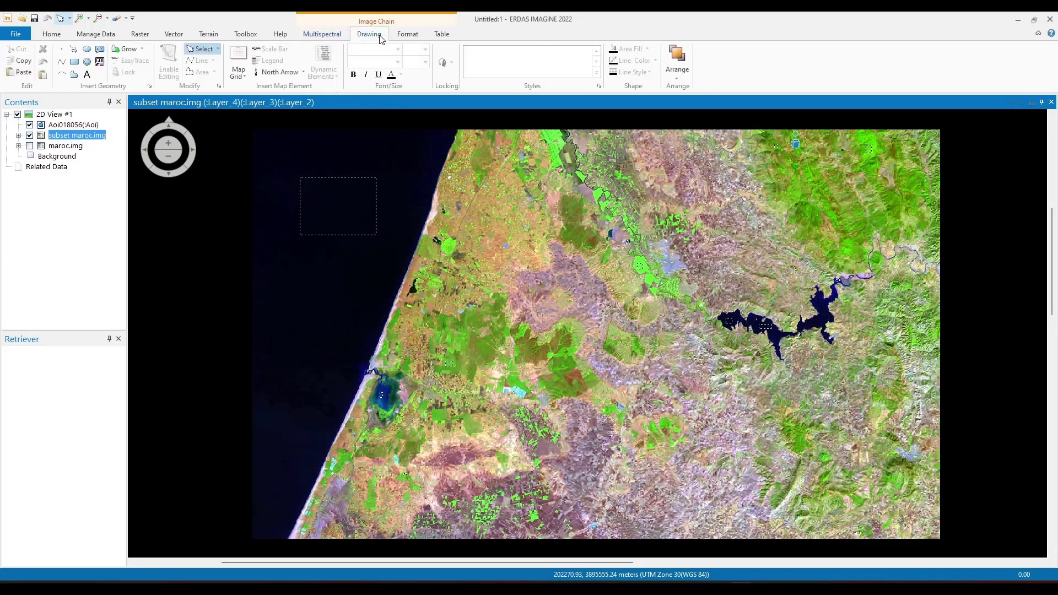
pyautogui.click(76, 63)
pyautogui.scroll(5, 496, 238)
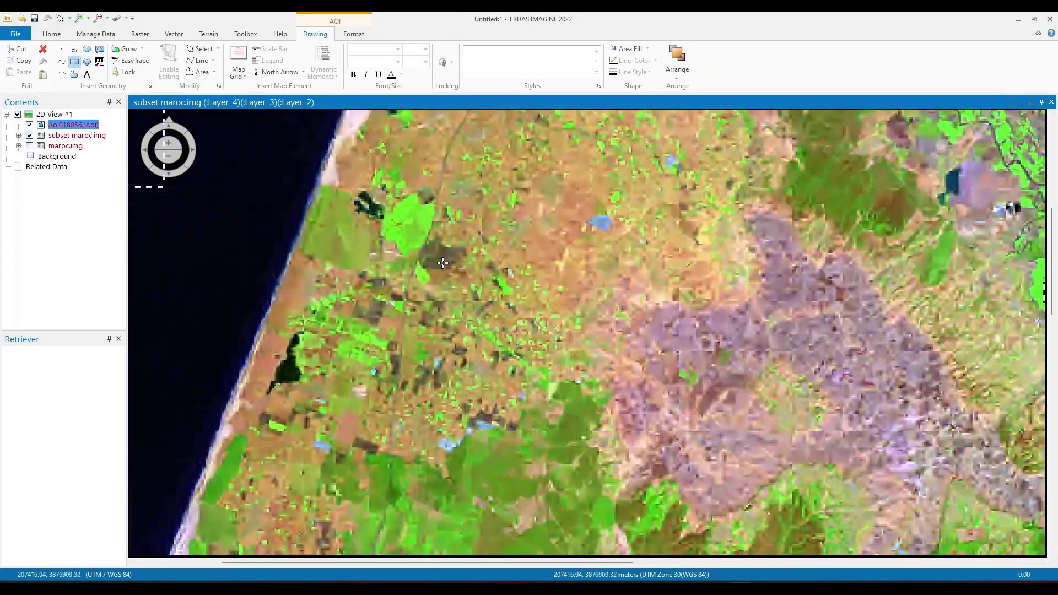
pyautogui.scroll(3, 398, 249)
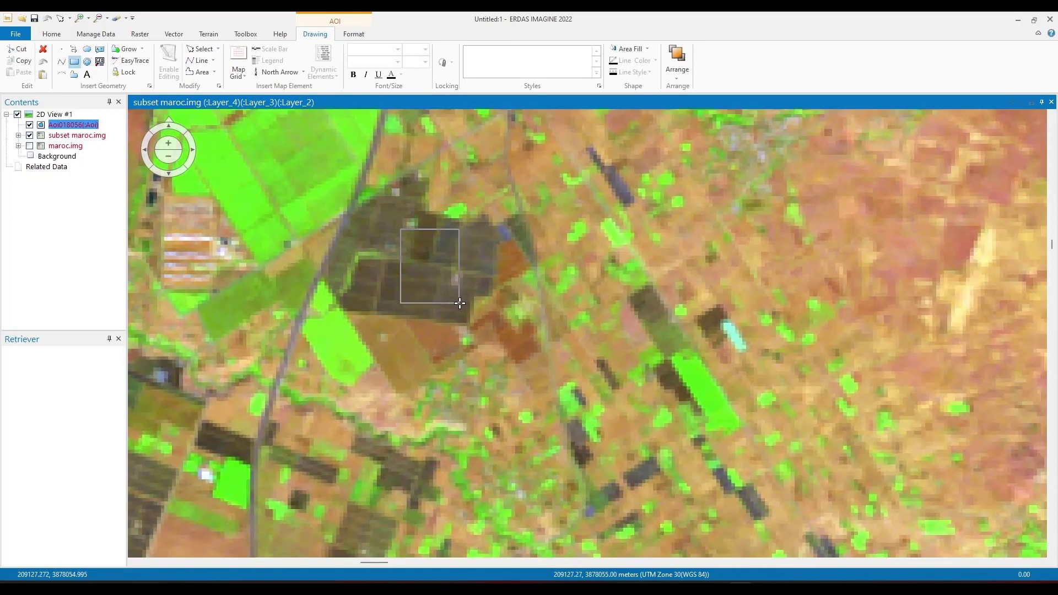
pyautogui.moveTo(460, 304); pyautogui.dragTo(475, 302)
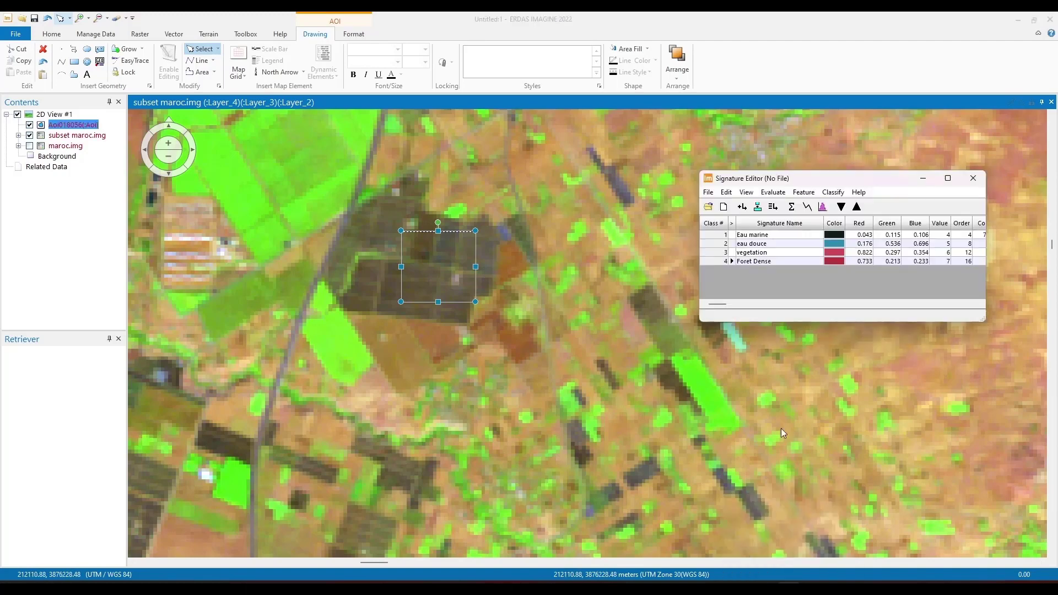
pyautogui.click(742, 206)
# - Draw a second rectangular AOI over the dark olive field parcels just west of the winding river and add its signature
pyautogui.scroll(-5, 375, 375)
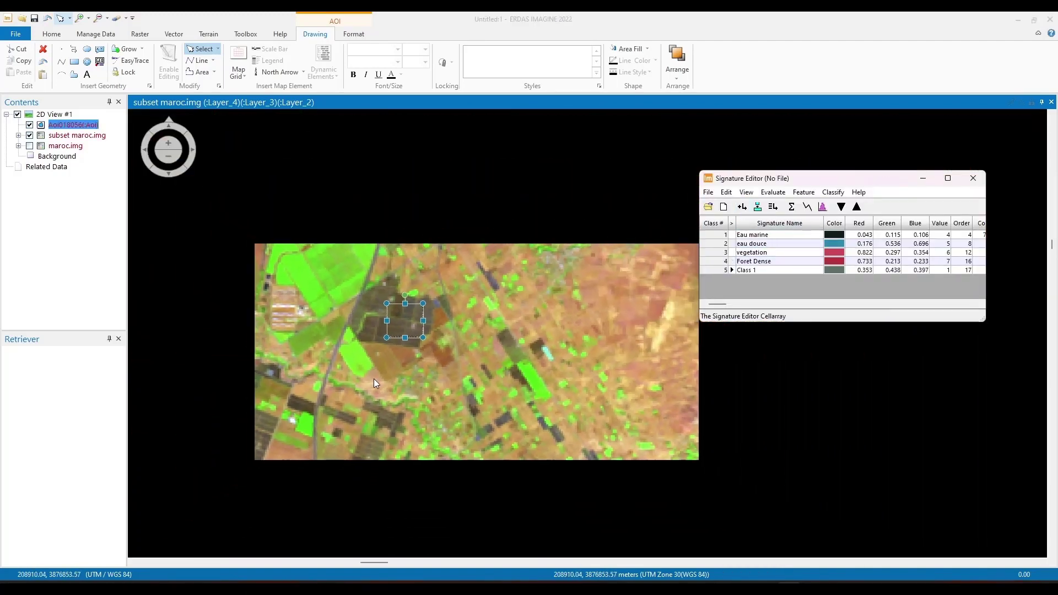
pyautogui.scroll(-3, 488, 324)
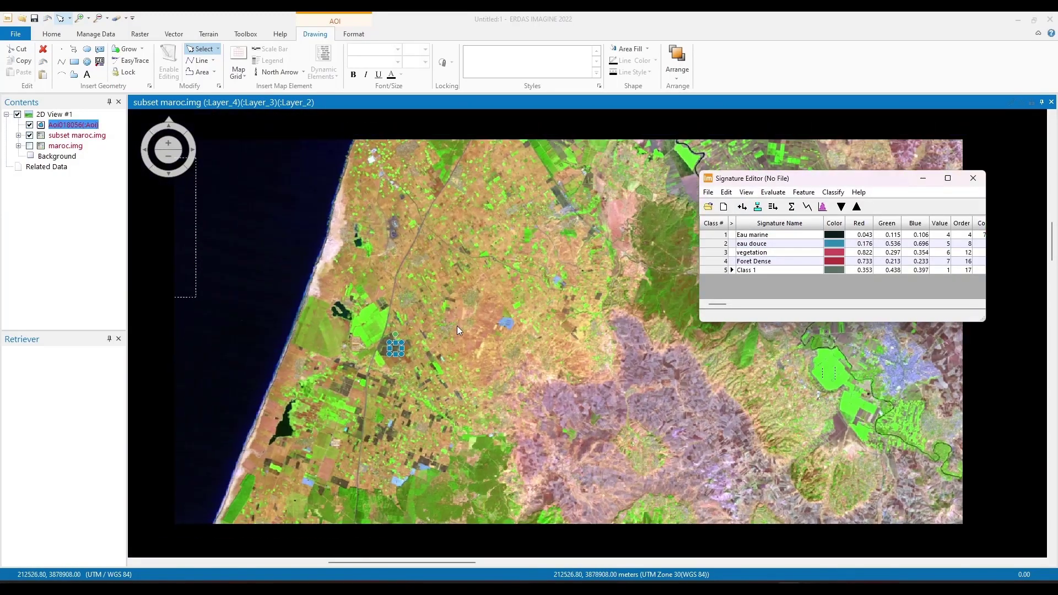
pyautogui.scroll(3, 601, 248)
pyautogui.scroll(5, 629, 176)
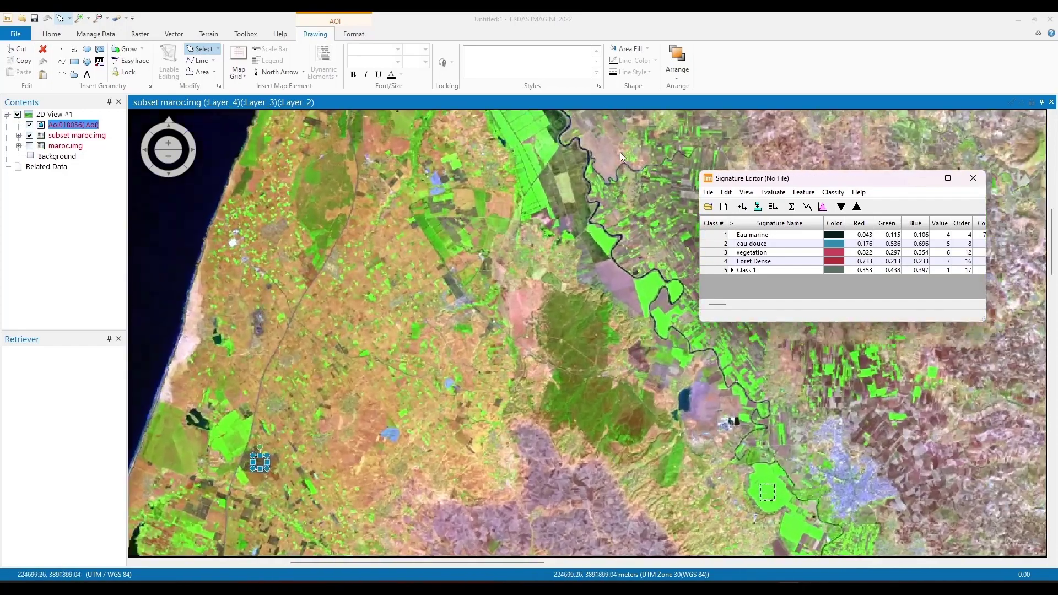
pyautogui.scroll(2, 484, 128)
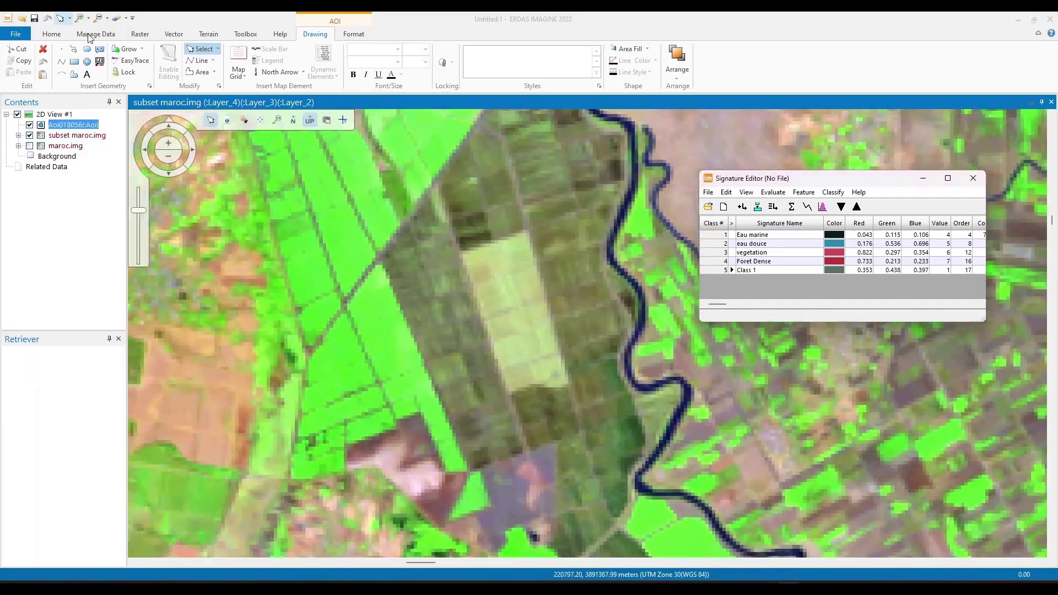
pyautogui.click(74, 61)
pyautogui.moveTo(498, 153)
pyautogui.mouseDown()
pyautogui.moveTo(586, 306)
pyautogui.moveTo(587, 342)
pyautogui.moveTo(585, 318)
pyautogui.mouseUp()
pyautogui.click(789, 588)
pyautogui.click(758, 207)
pyautogui.click(561, 315)
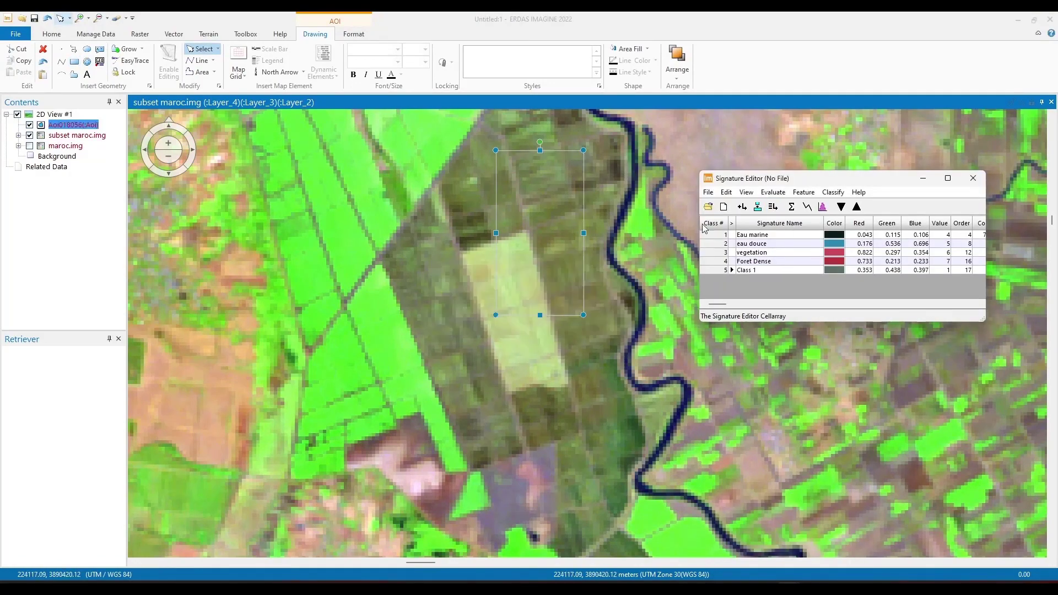
pyautogui.click(742, 207)
# - Merge Class 1 and Class 2 into one signature named Agriculture and delete the two original classes
pyautogui.moveTo(726, 270); pyautogui.dragTo(729, 283)
pyautogui.click(773, 207)
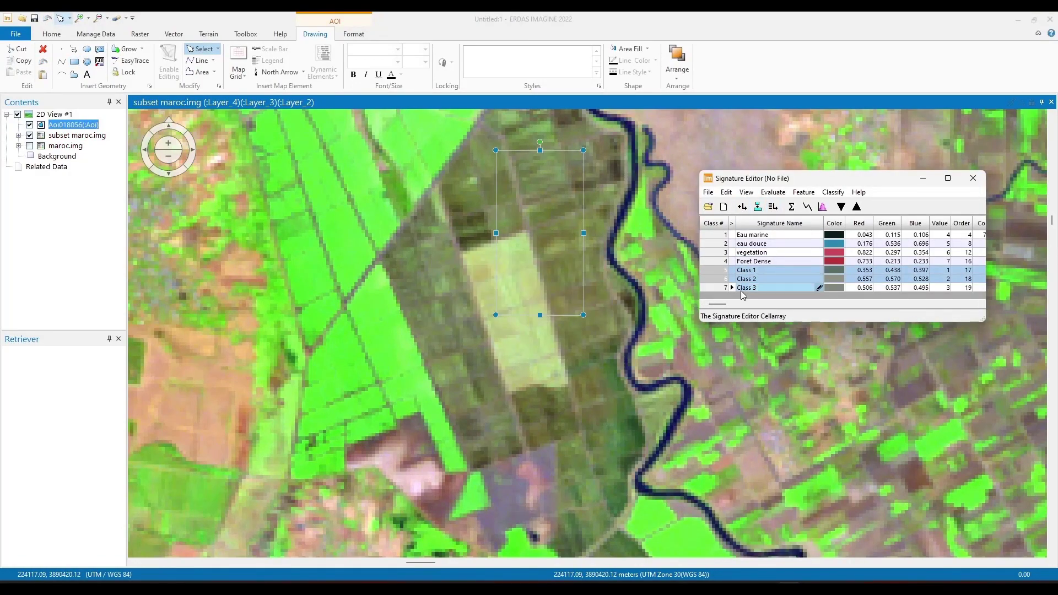
pyautogui.click(770, 287)
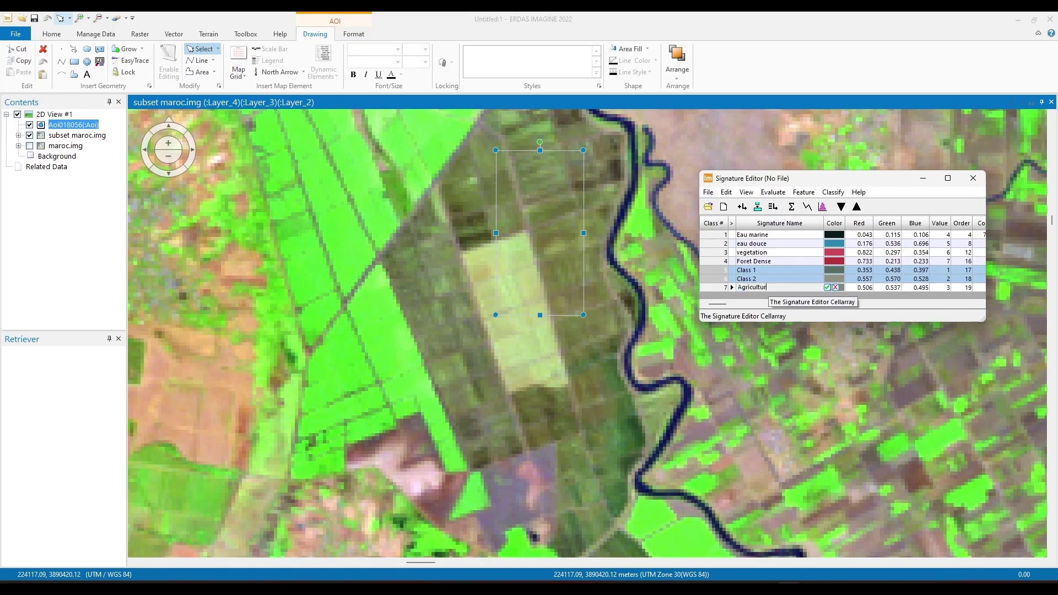
pyautogui.rightClick(707, 274)
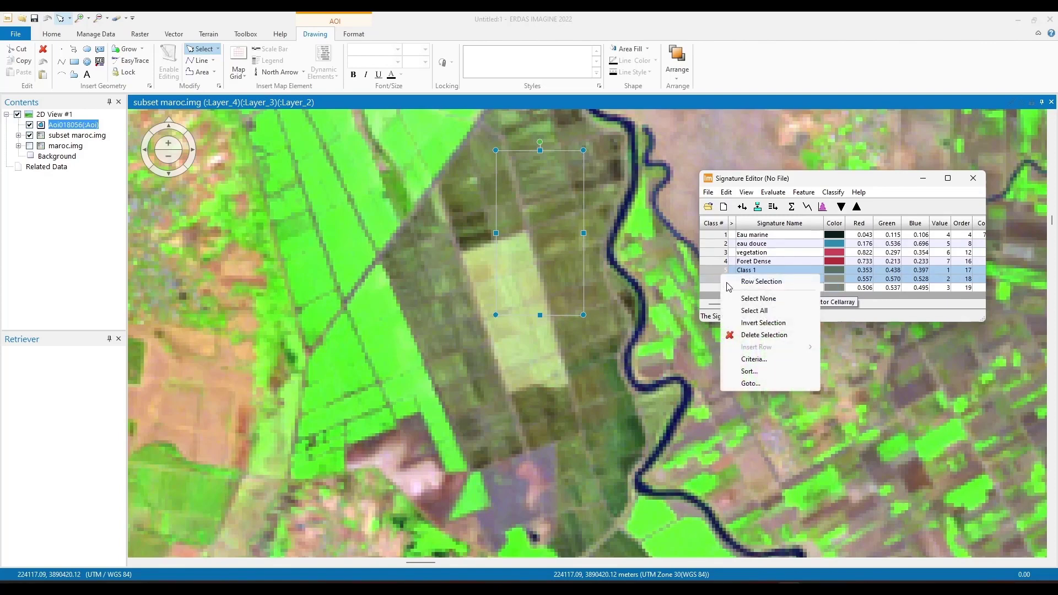
pyautogui.click(748, 335)
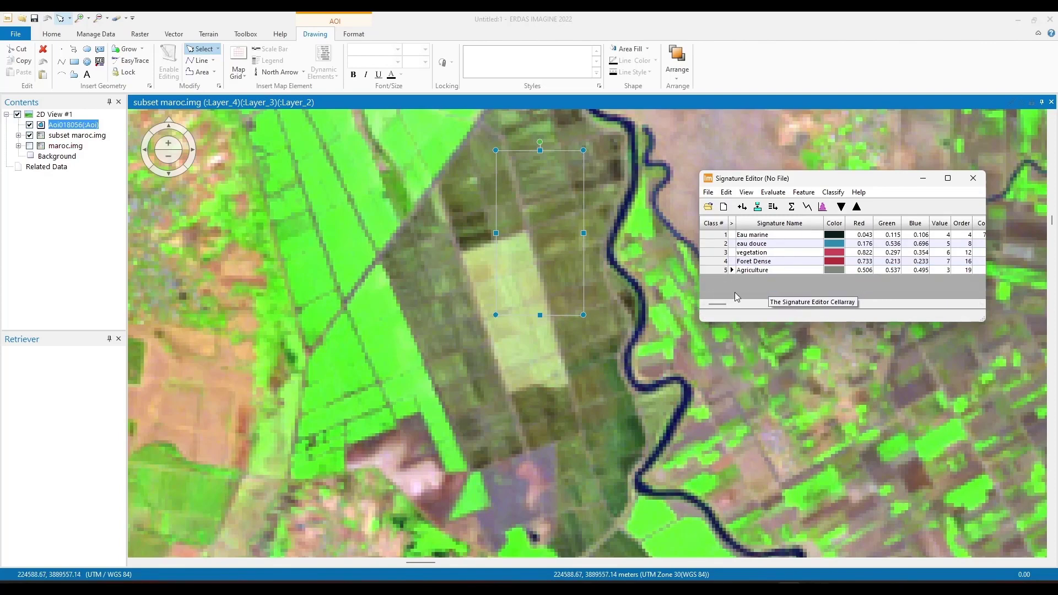
# - Examine the orange plain between the coast and the river for an area suitable for the next training class
pyautogui.scroll(-6, 426, 329)
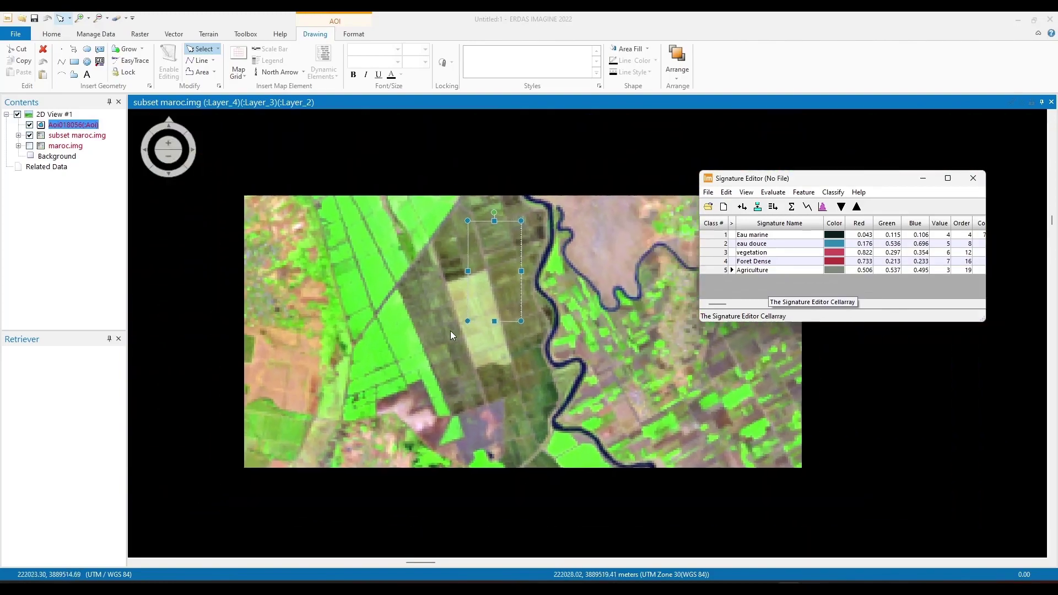
pyautogui.scroll(6, 549, 301)
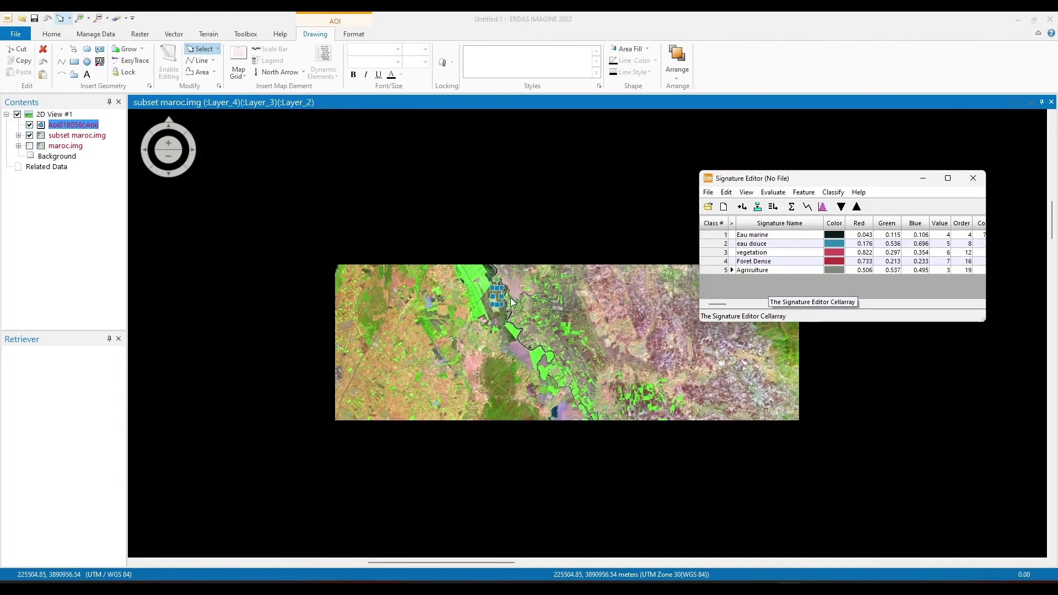
pyautogui.scroll(4, 397, 304)
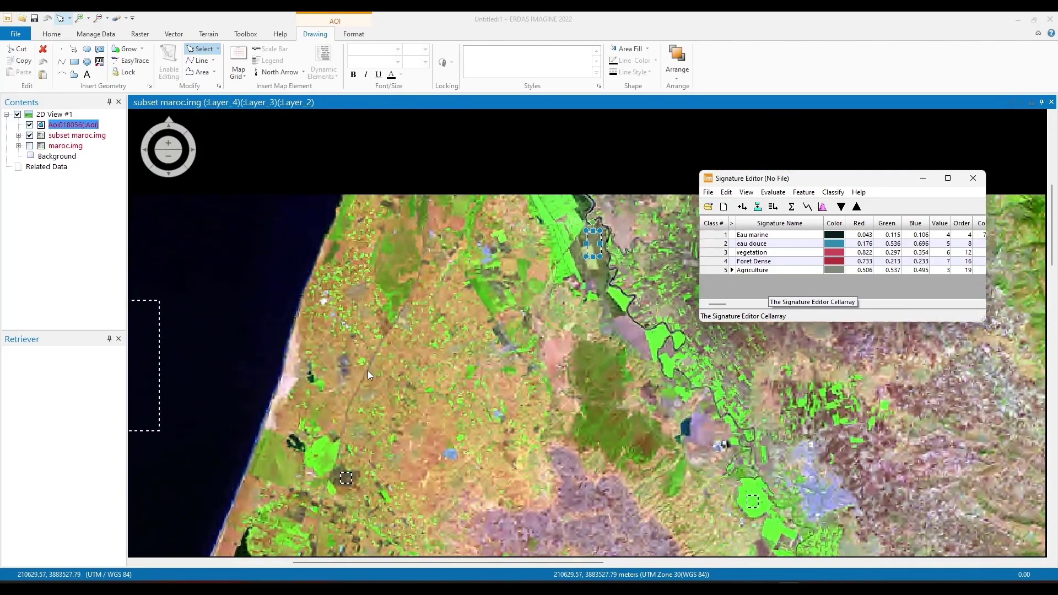
pyautogui.scroll(-4, 397, 307)
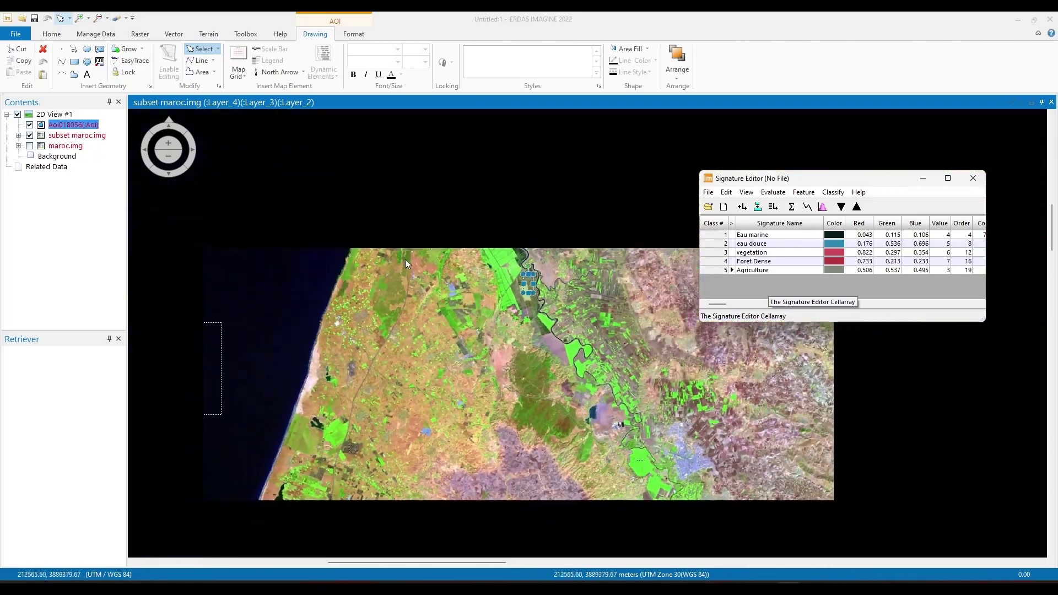
pyautogui.scroll(3, 444, 427)
pyautogui.scroll(-5, 439, 422)
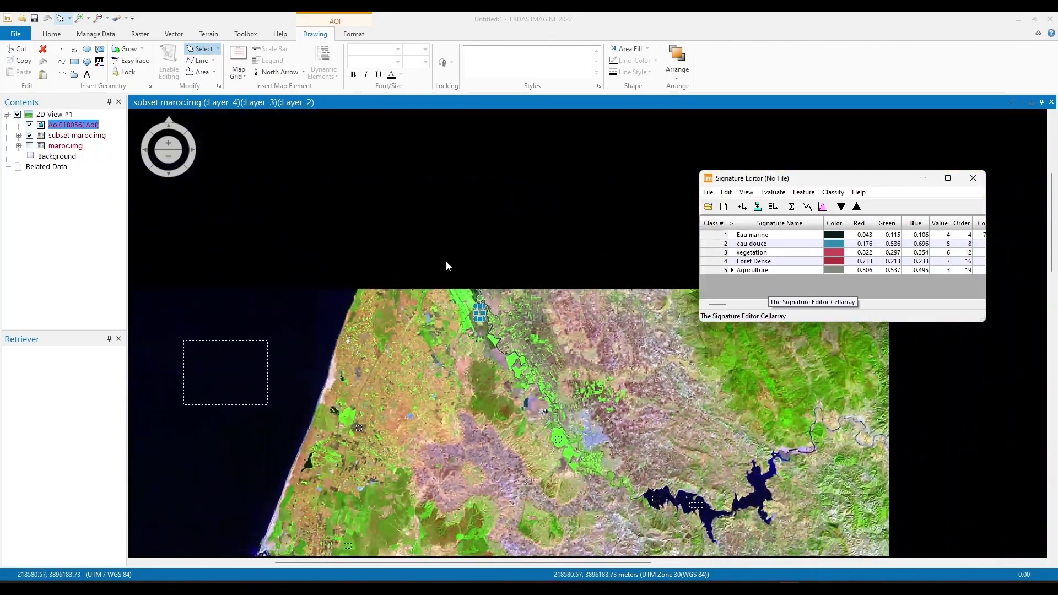
pyautogui.scroll(2, 366, 487)
pyautogui.scroll(5, 365, 487)
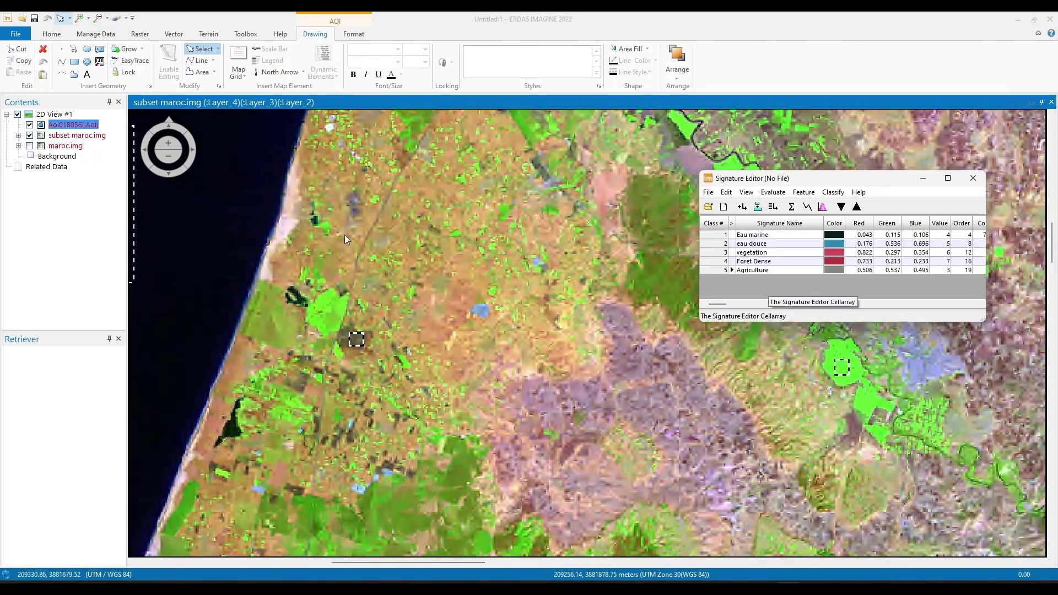
pyautogui.scroll(4, 345, 235)
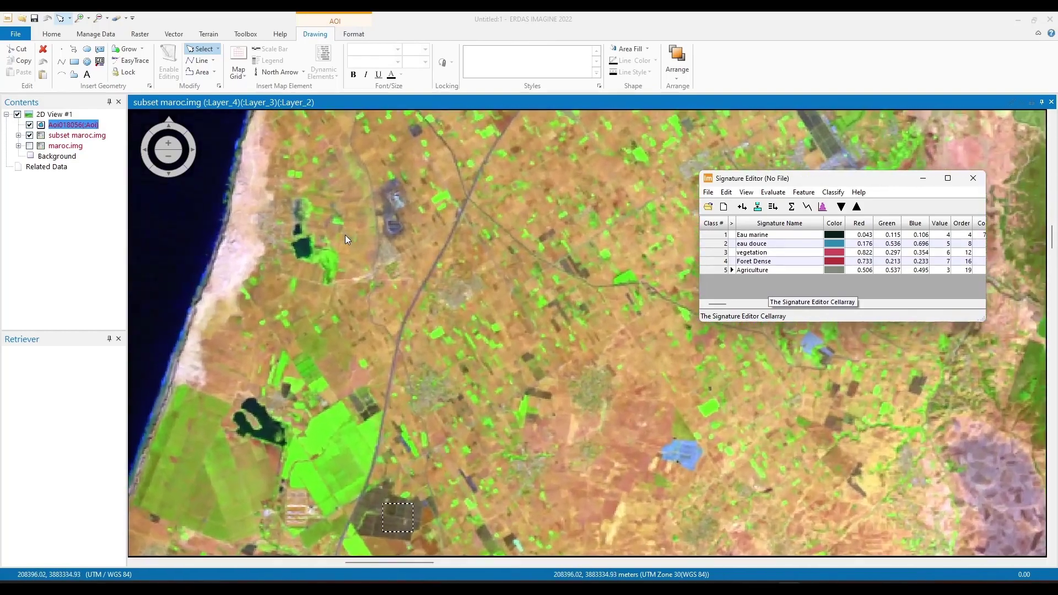
pyautogui.scroll(-3, 469, 218)
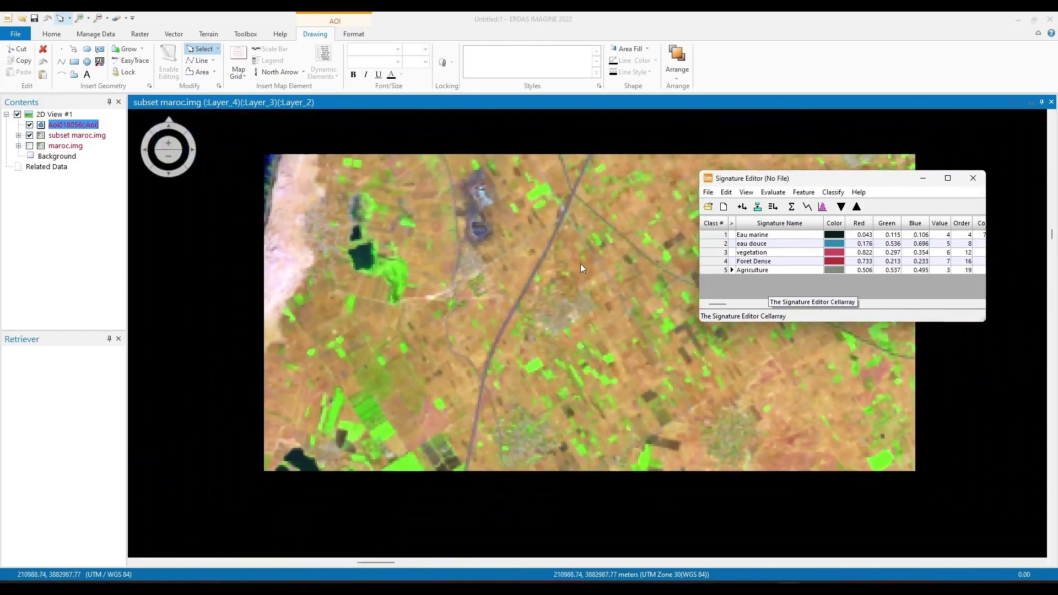
pyautogui.scroll(-3, 461, 215)
pyautogui.scroll(4, 545, 278)
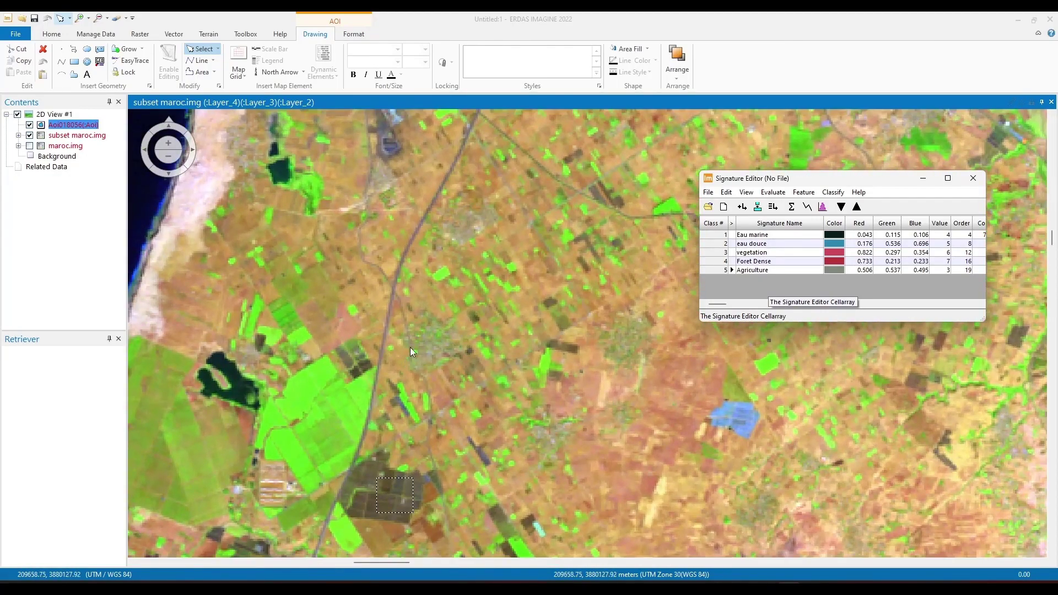
pyautogui.scroll(2, 380, 237)
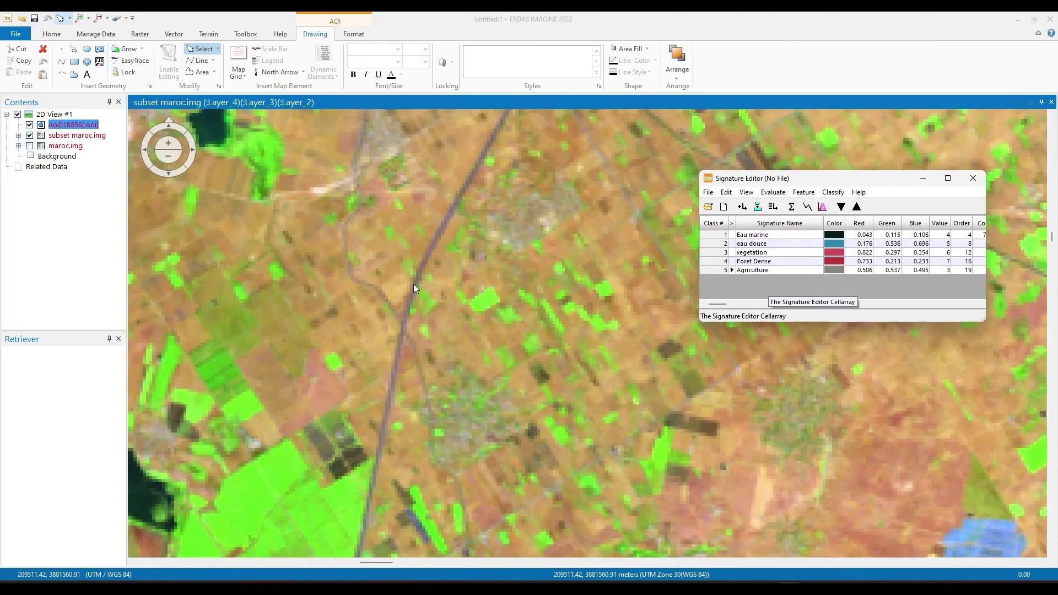
# - Draw a small rectangular AOI on the orange ground northwest of the light blue patch in the middle of the plain
pyautogui.click(74, 62)
pyautogui.scroll(3, 285, 313)
pyautogui.scroll(-2, 284, 315)
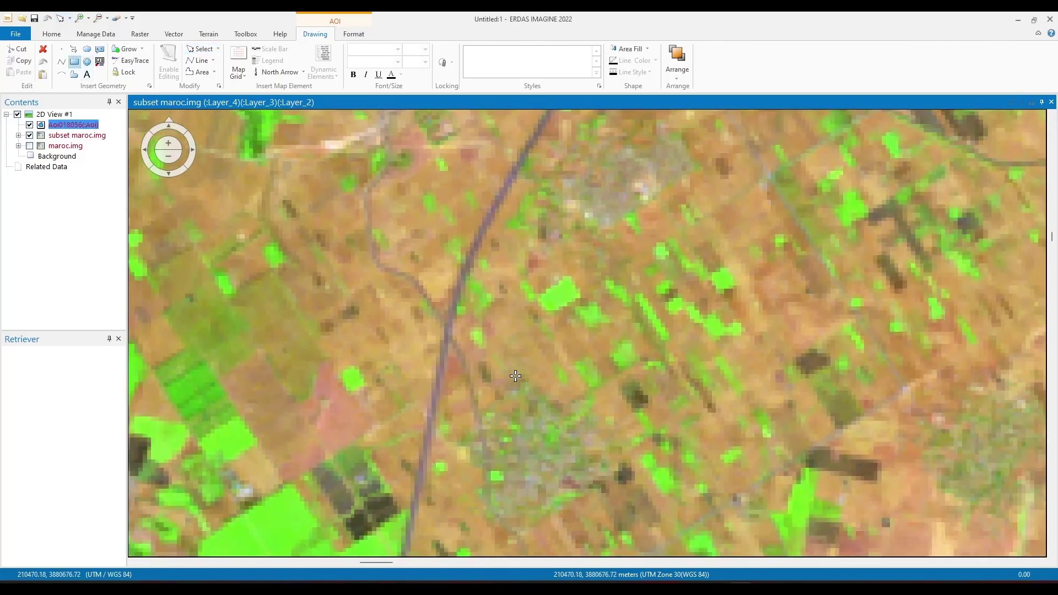
pyautogui.scroll(-5, 544, 376)
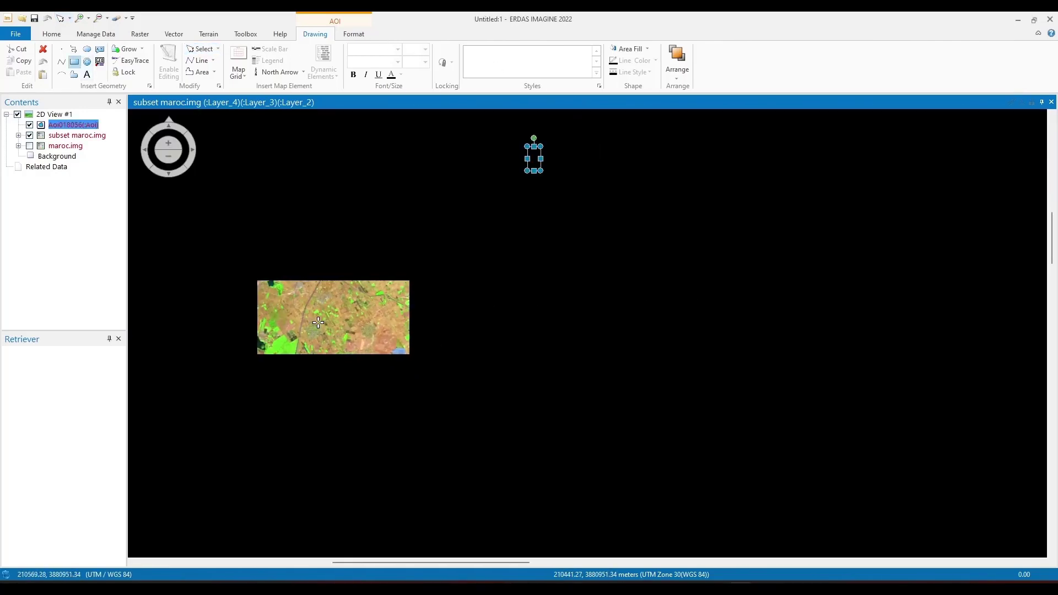
pyautogui.scroll(5, 358, 349)
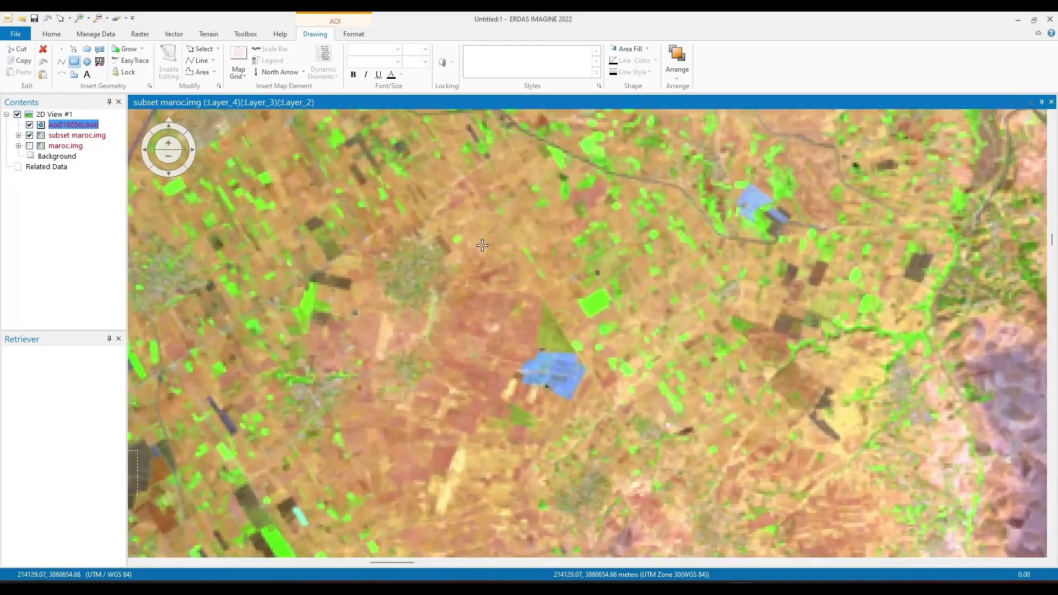
pyautogui.moveTo(483, 245); pyautogui.dragTo(516, 279)
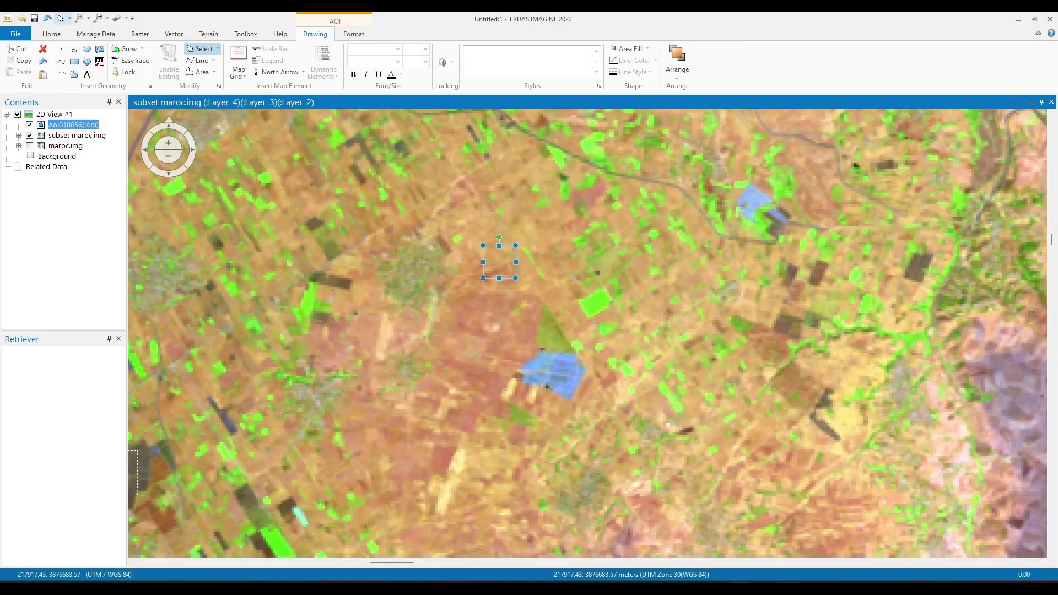
# - Add the small AOI's signature, then draw a larger rectangular AOI southwest of the light blue patch and add its signature too
pyautogui.click(789, 588)
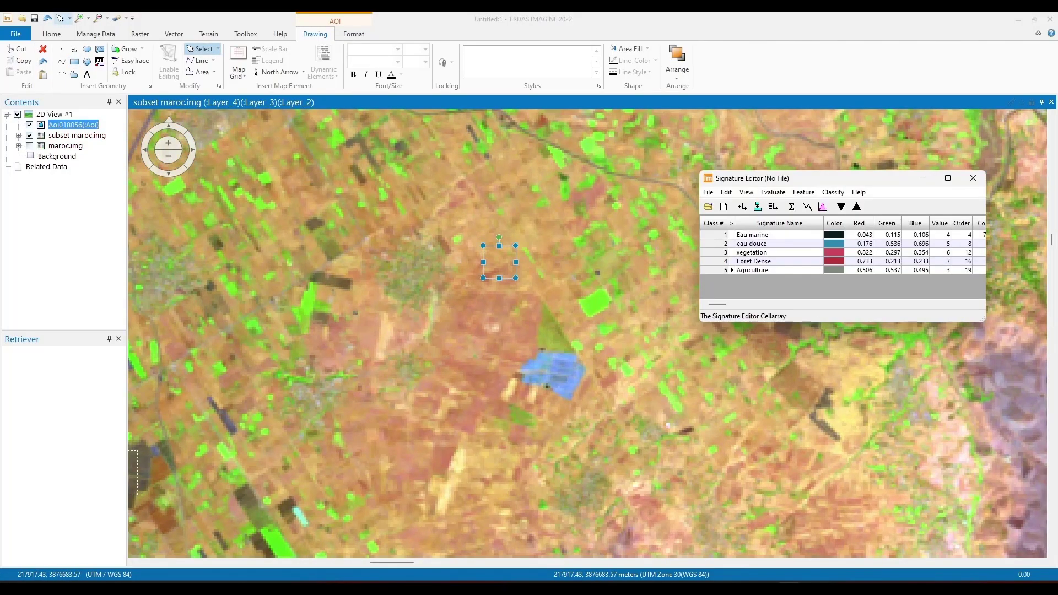
pyautogui.click(742, 207)
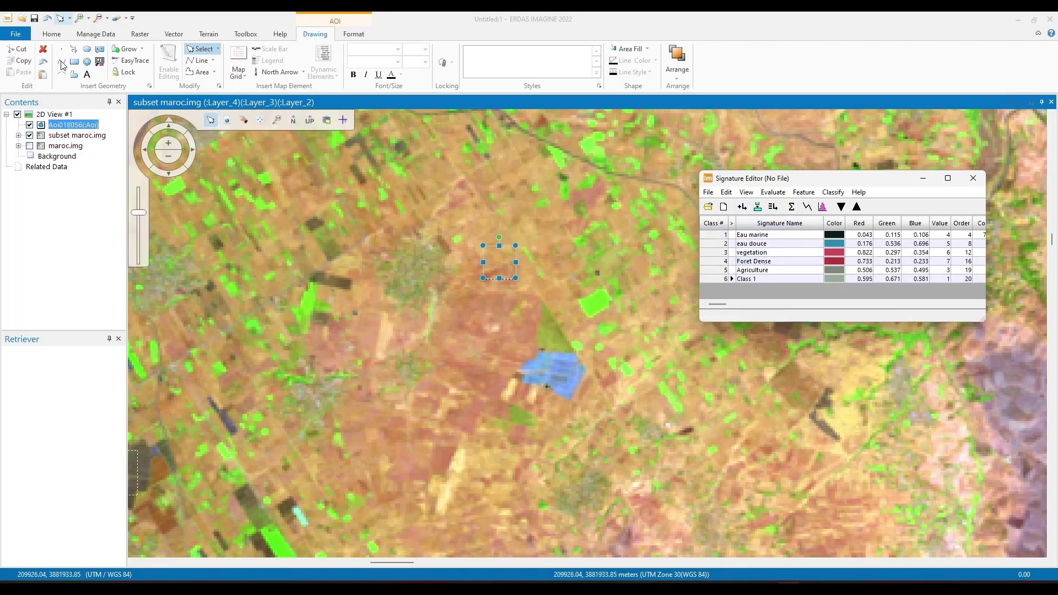
pyautogui.click(75, 64)
pyautogui.click(75, 64)
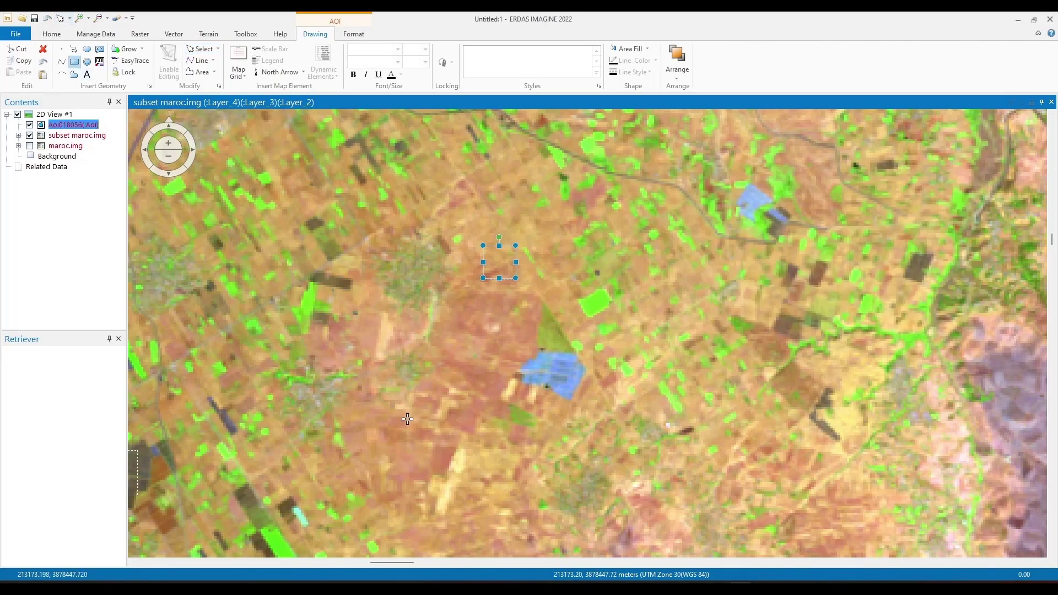
pyautogui.moveTo(407, 419); pyautogui.dragTo(486, 518)
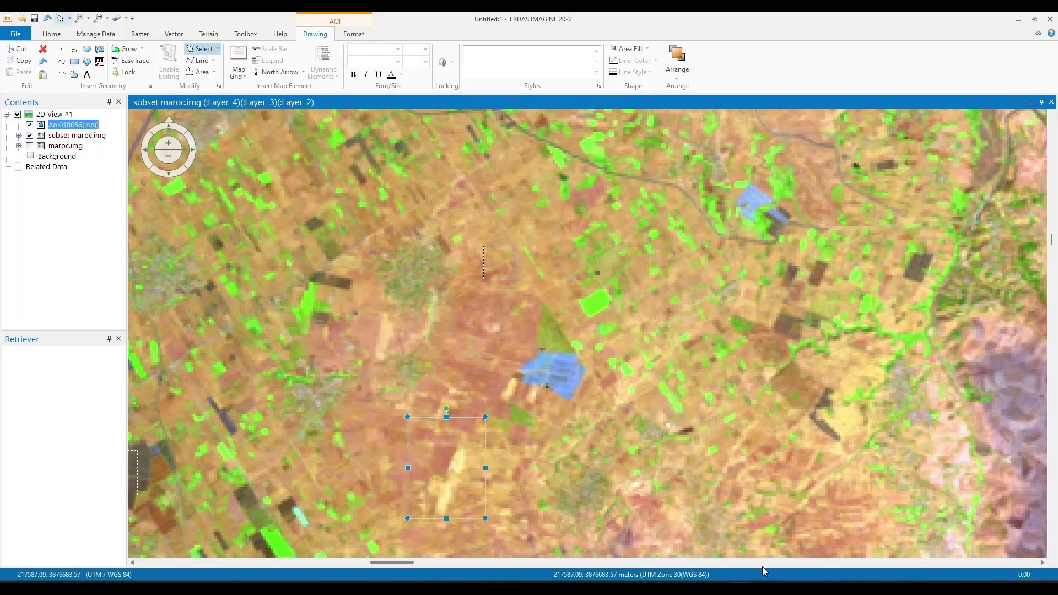
pyautogui.hotkey('alt', 'Tab')
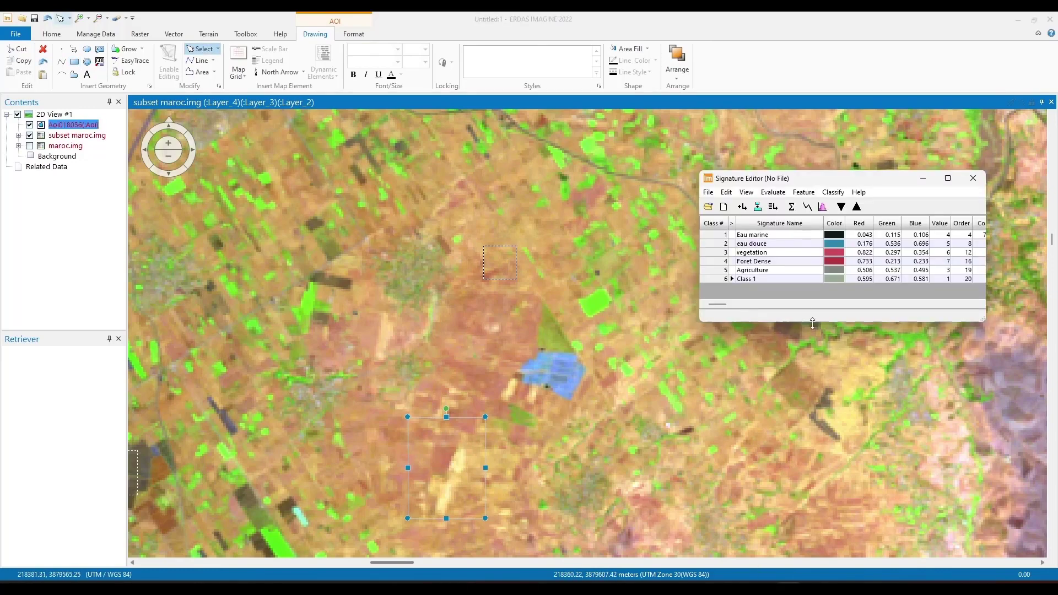
pyautogui.click(743, 208)
# - Merge Class 1 and Class 2 into one signature named Sol and delete the two original classes
pyautogui.click(721, 280)
pyautogui.keyDown('shift'); pyautogui.click(721, 288); pyautogui.keyUp('shift')
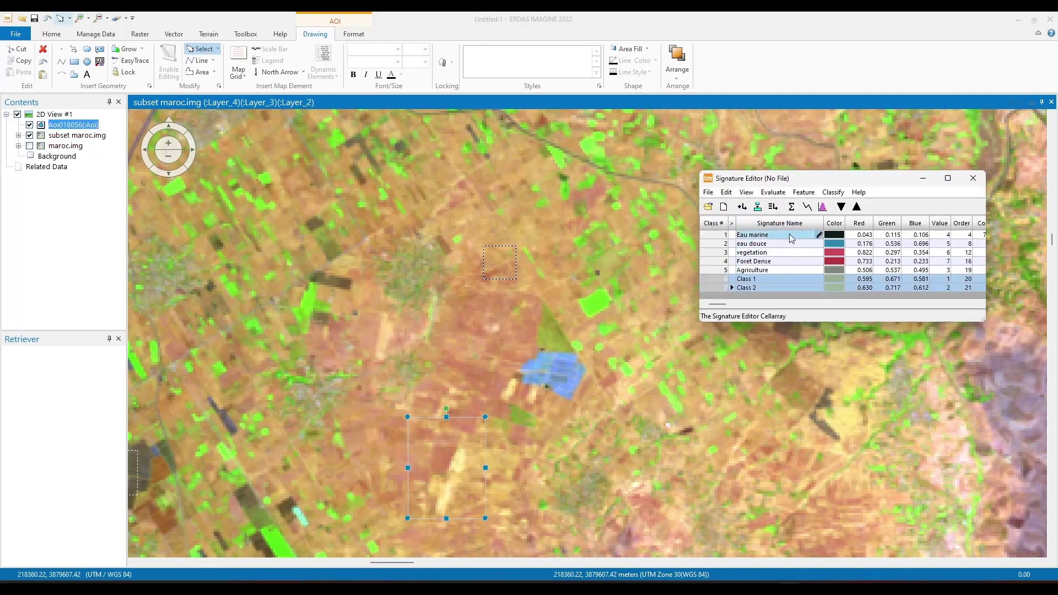
pyautogui.click(791, 206)
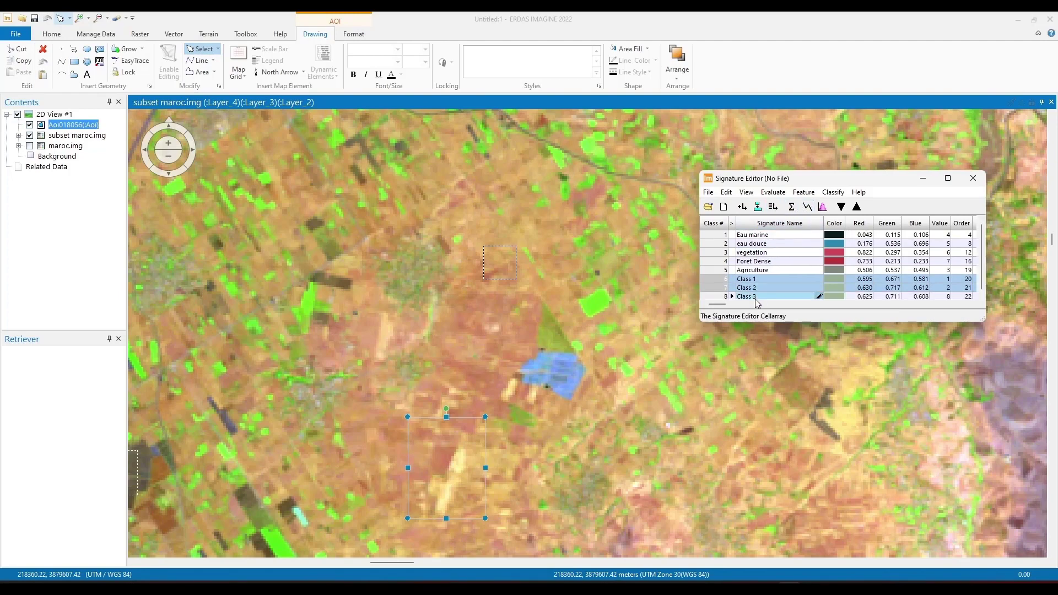
pyautogui.moveTo(736, 305); pyautogui.dragTo(725, 305)
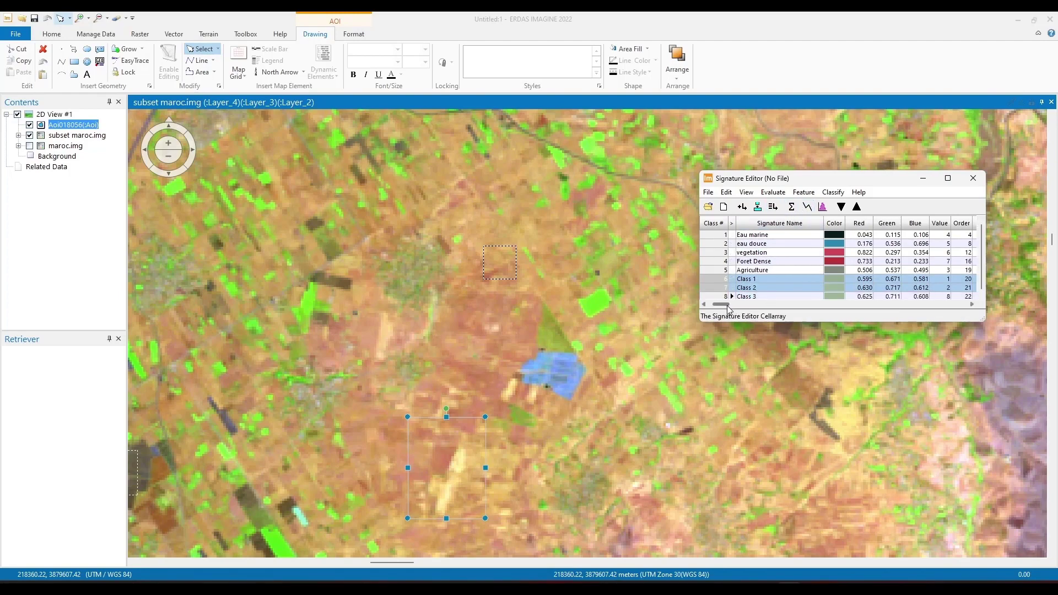
pyautogui.click(745, 297)
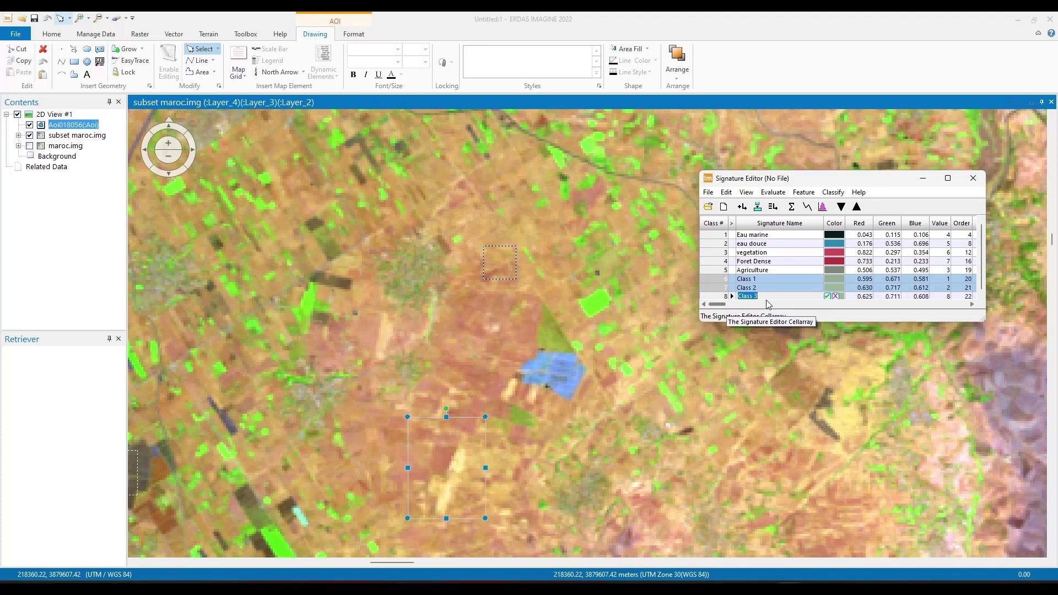
pyautogui.write('Sol')
pyautogui.click(827, 296)
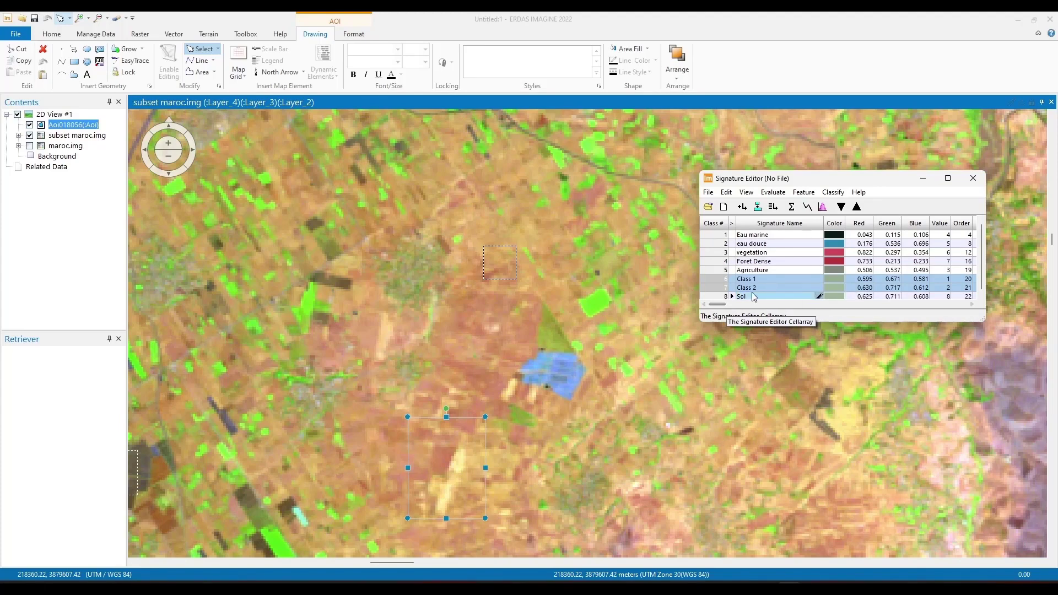
pyautogui.rightClick(721, 285)
pyautogui.click(746, 346)
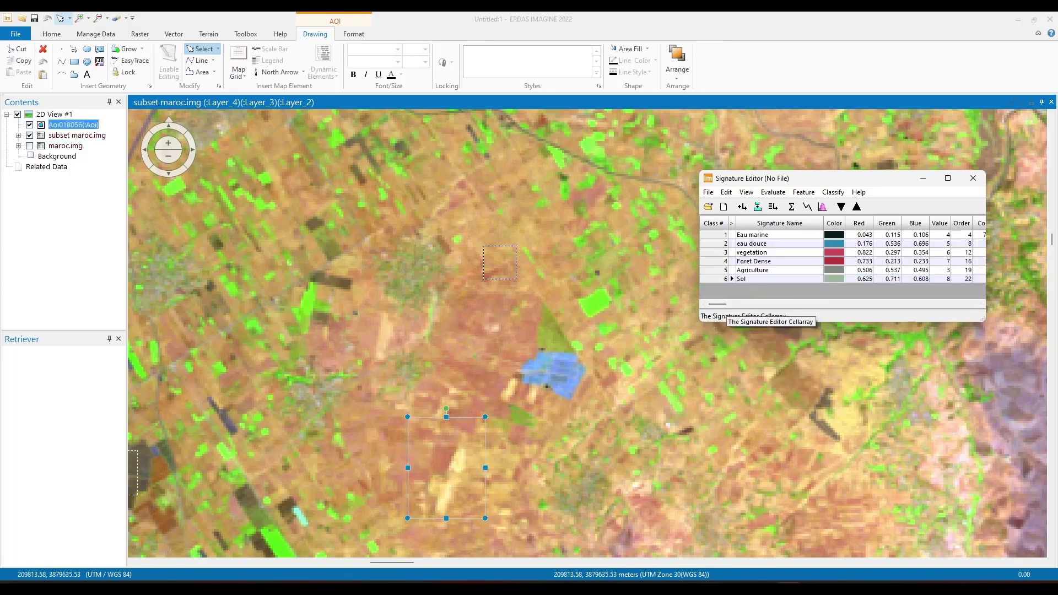
pyautogui.scroll(-5, 603, 272)
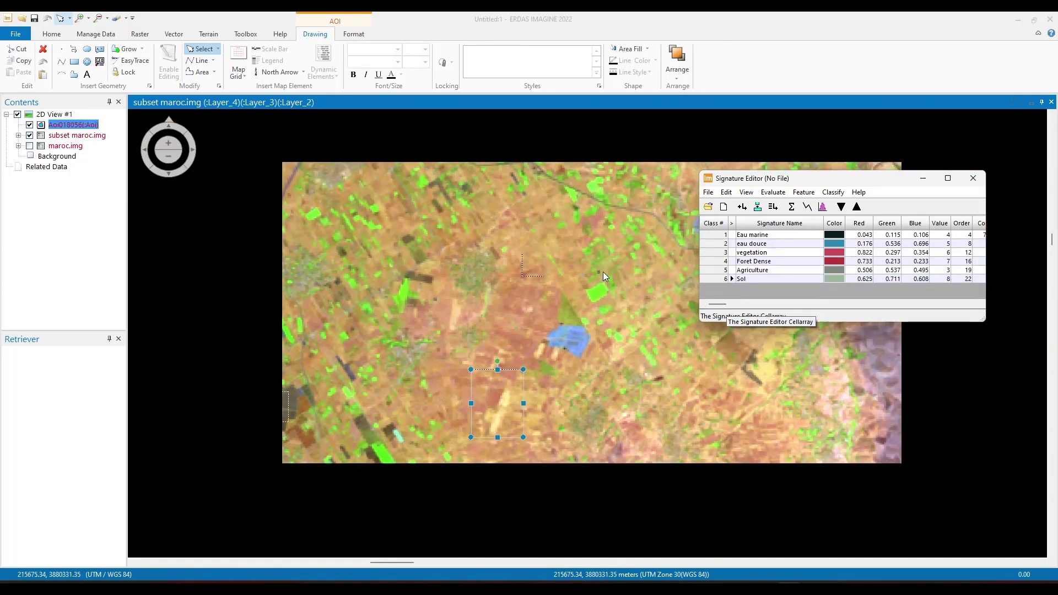
pyautogui.scroll(3, 495, 314)
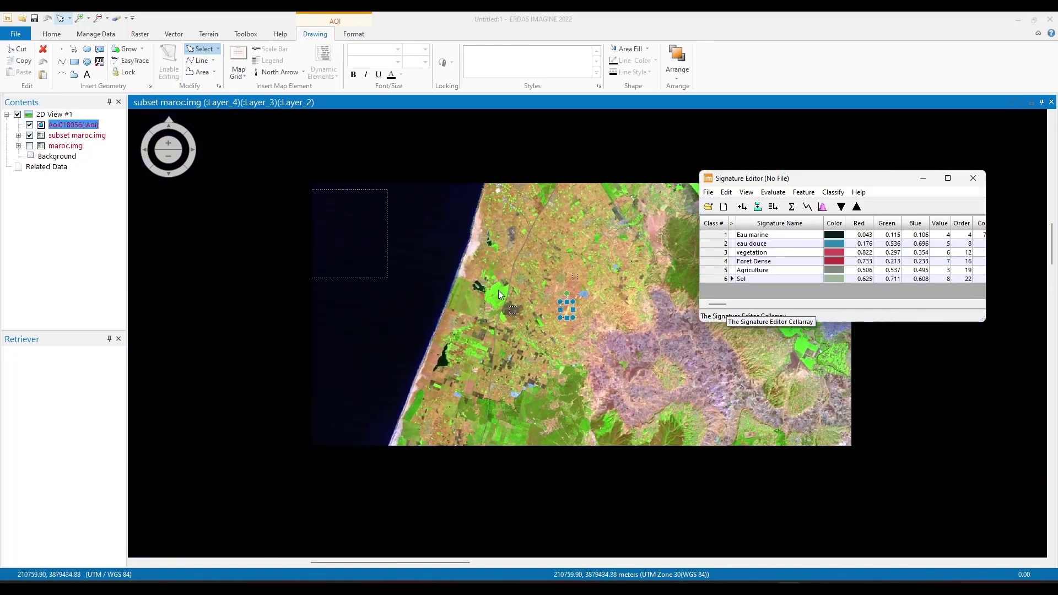
pyautogui.scroll(-3, 475, 311)
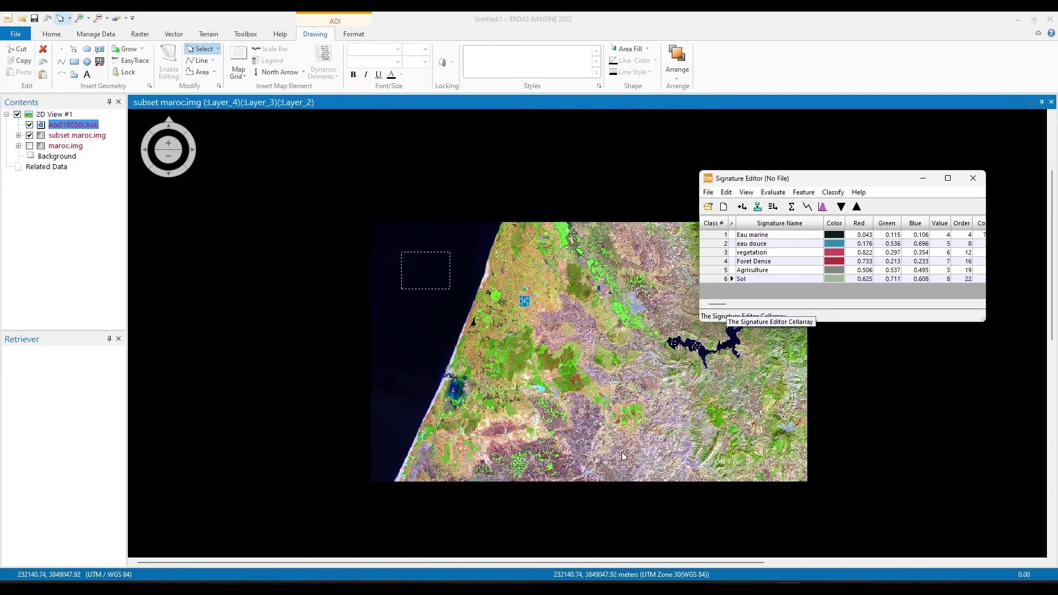
pyautogui.scroll(-3, 638, 313)
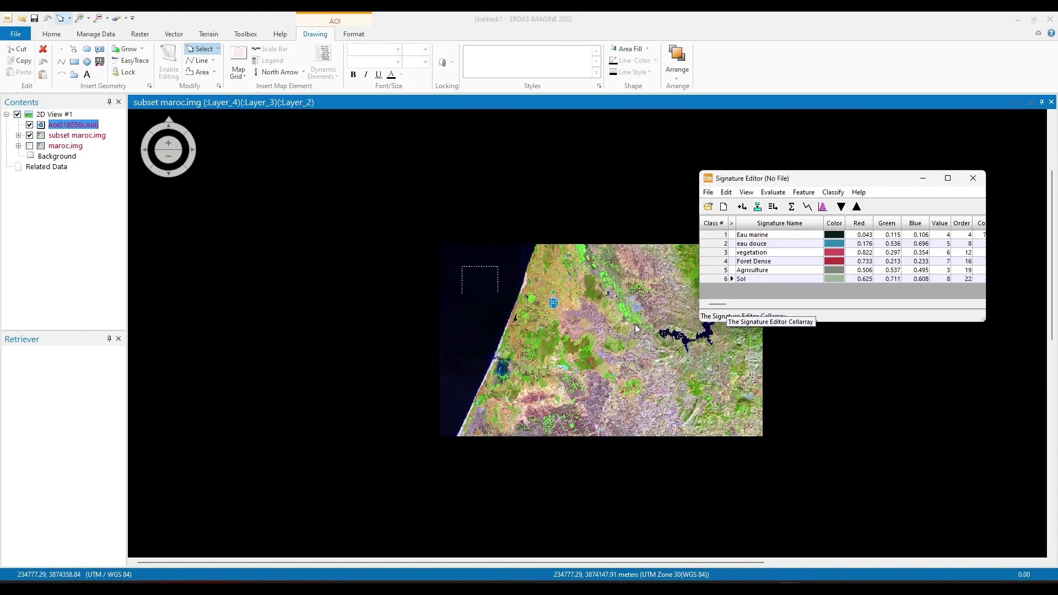
pyautogui.scroll(4, 690, 379)
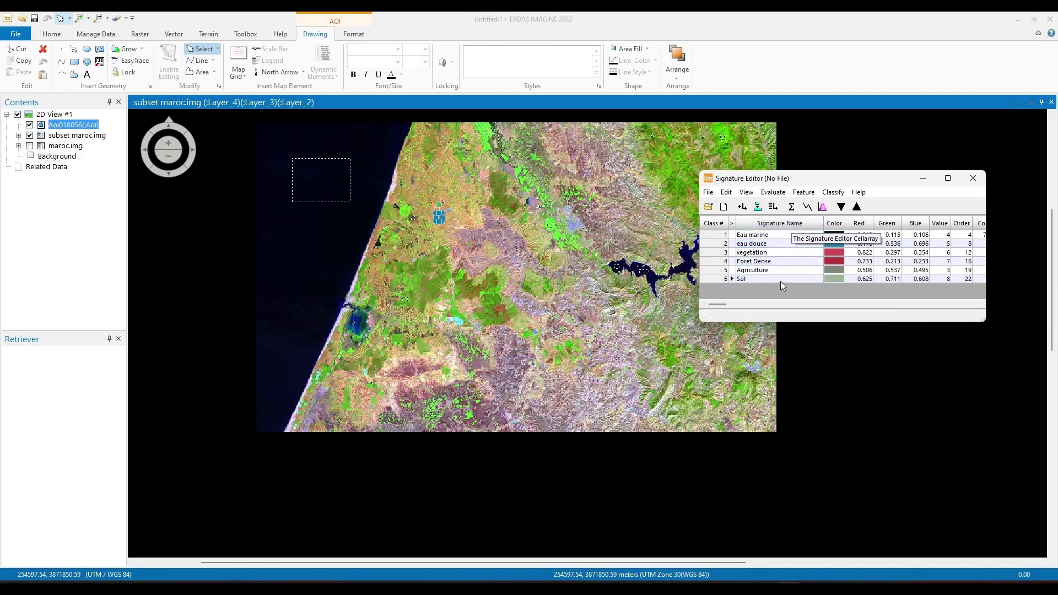
# - Save all signatures as signature maroc.sig in the process folder
pyautogui.click(713, 193)
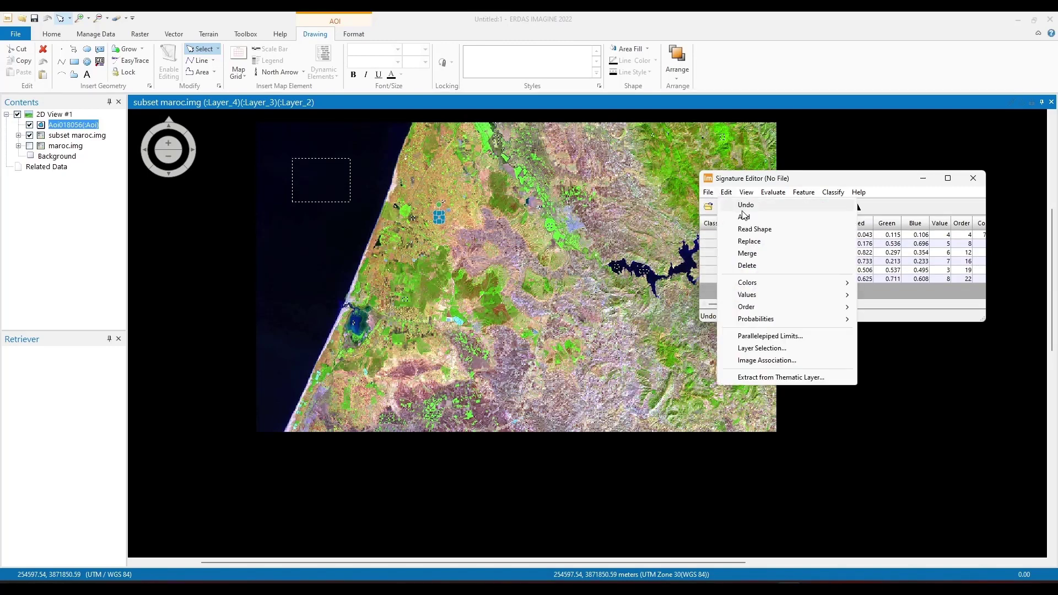
pyautogui.click(742, 240)
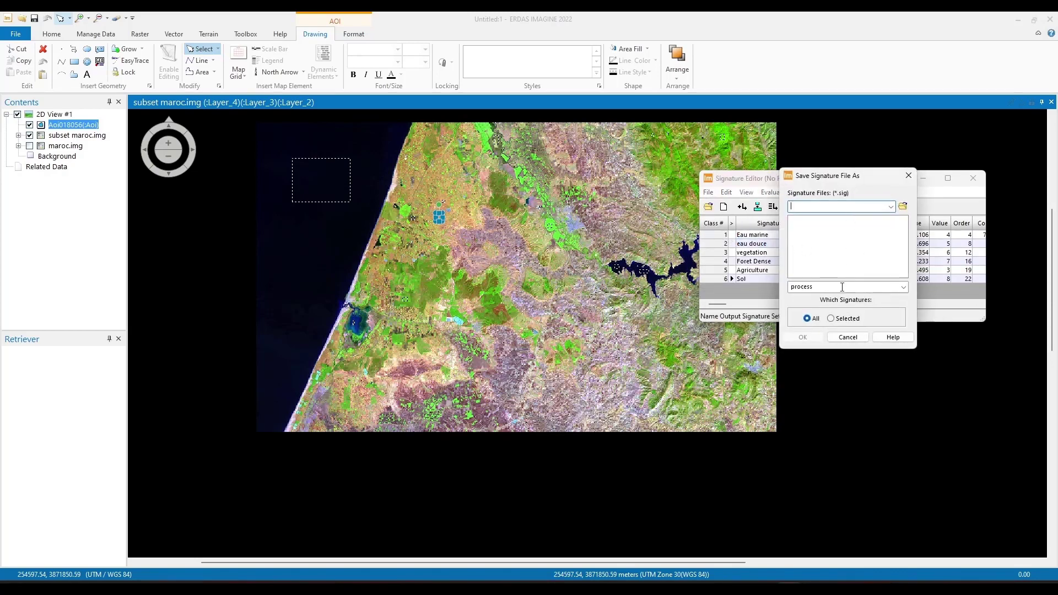
pyautogui.click(902, 287)
pyautogui.click(903, 287)
pyautogui.click(903, 287)
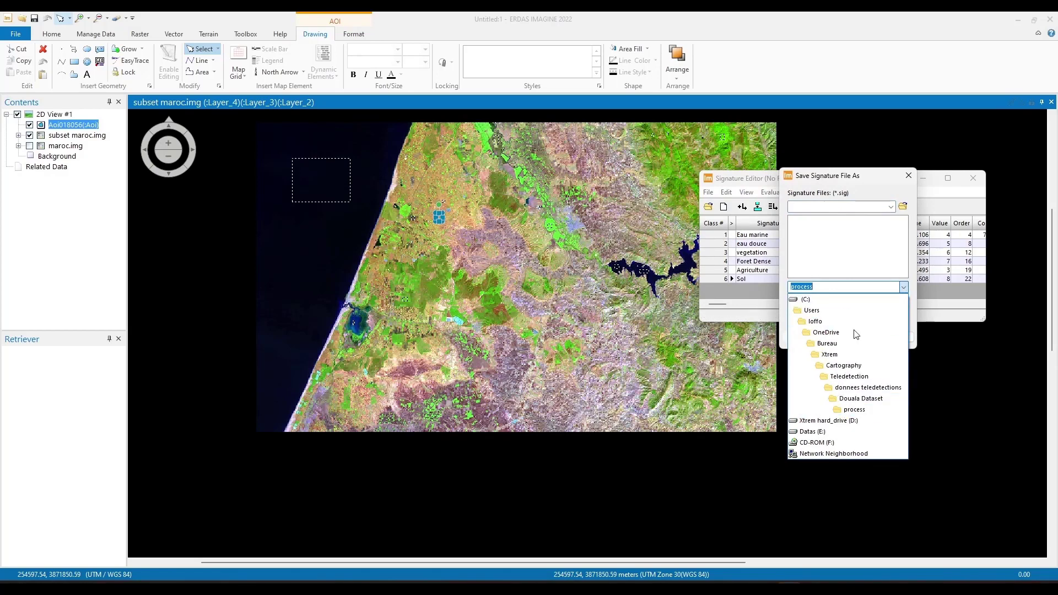
pyautogui.click(839, 263)
pyautogui.click(837, 208)
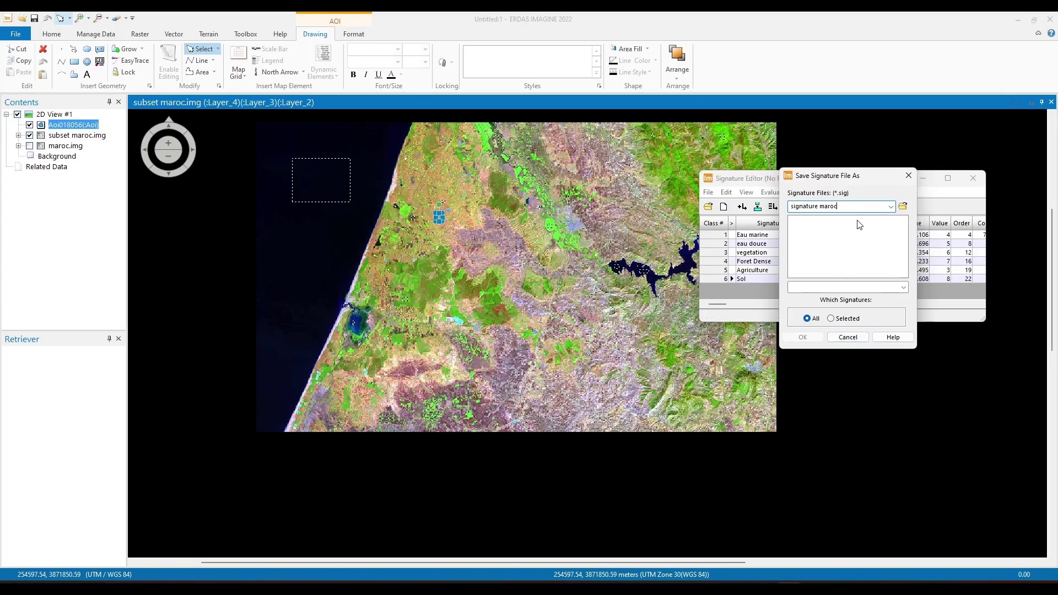
pyautogui.press('Return')
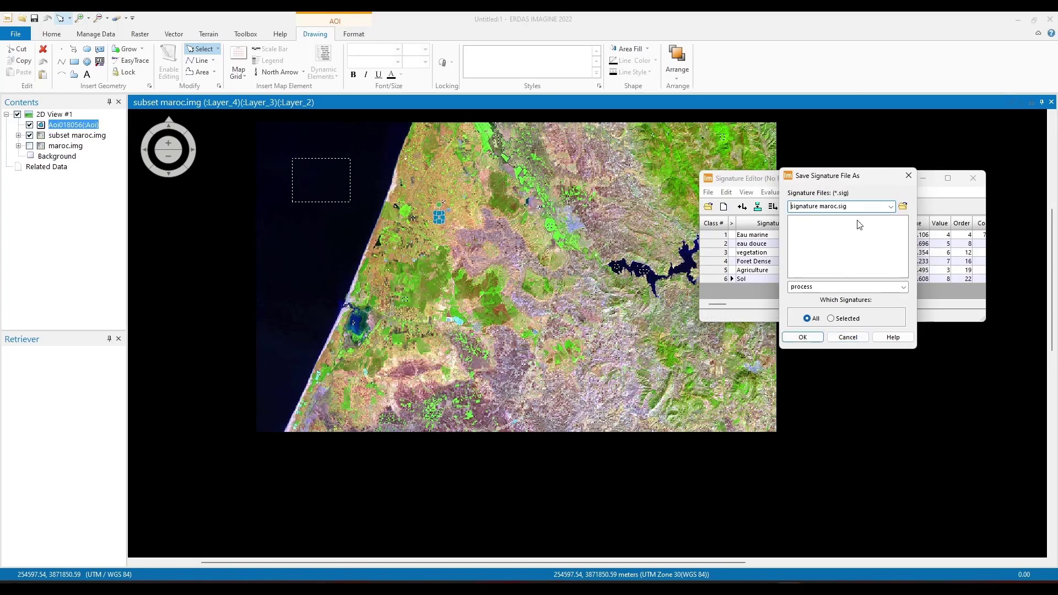
pyautogui.click(812, 337)
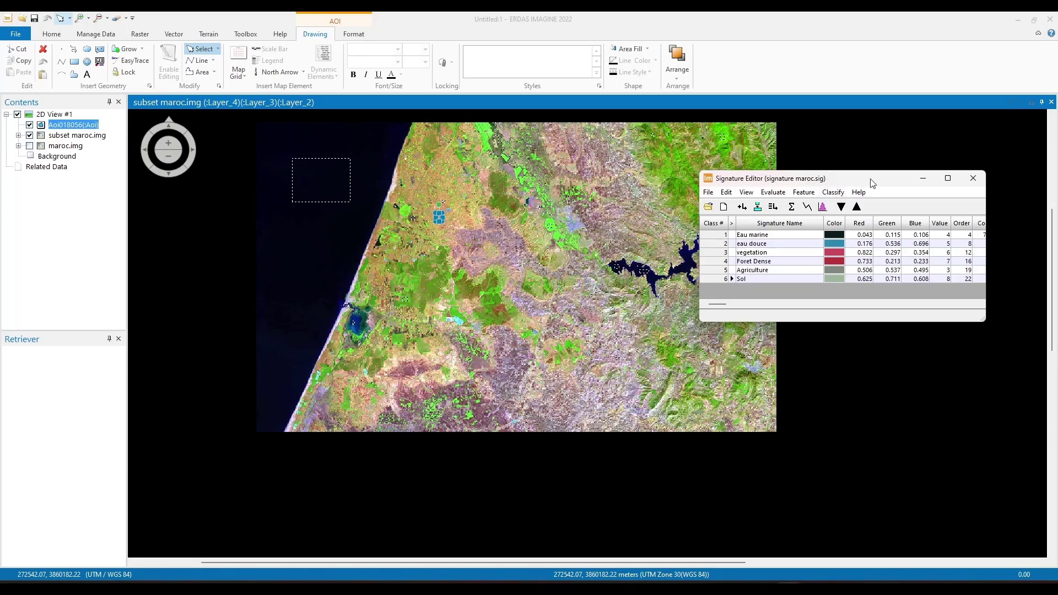
# - Close the Signature Editor and open the Supervised Classification dialog
pyautogui.click(974, 178)
pyautogui.click(104, 36)
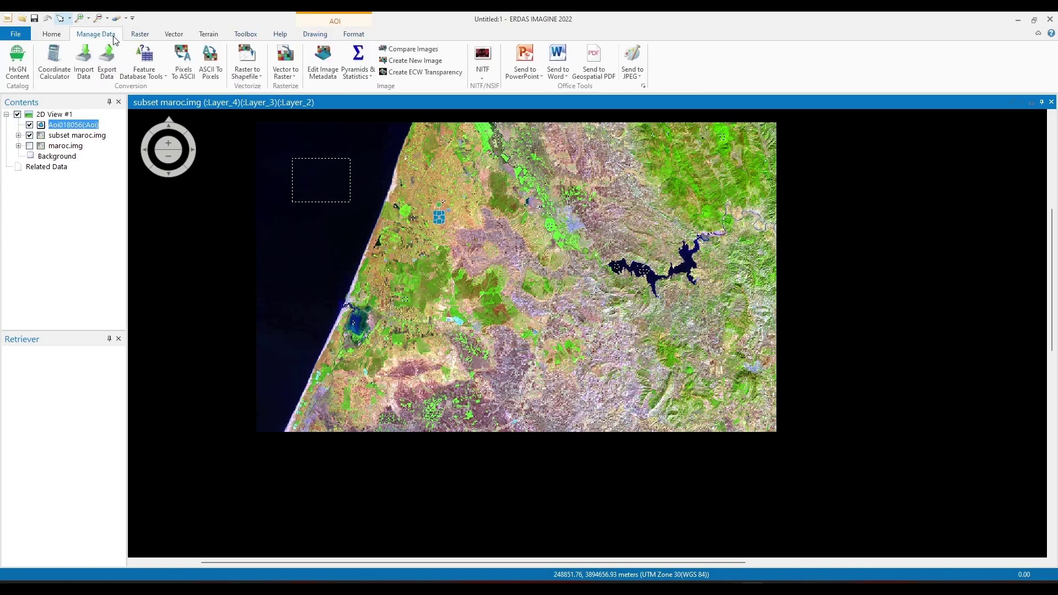
pyautogui.click(139, 36)
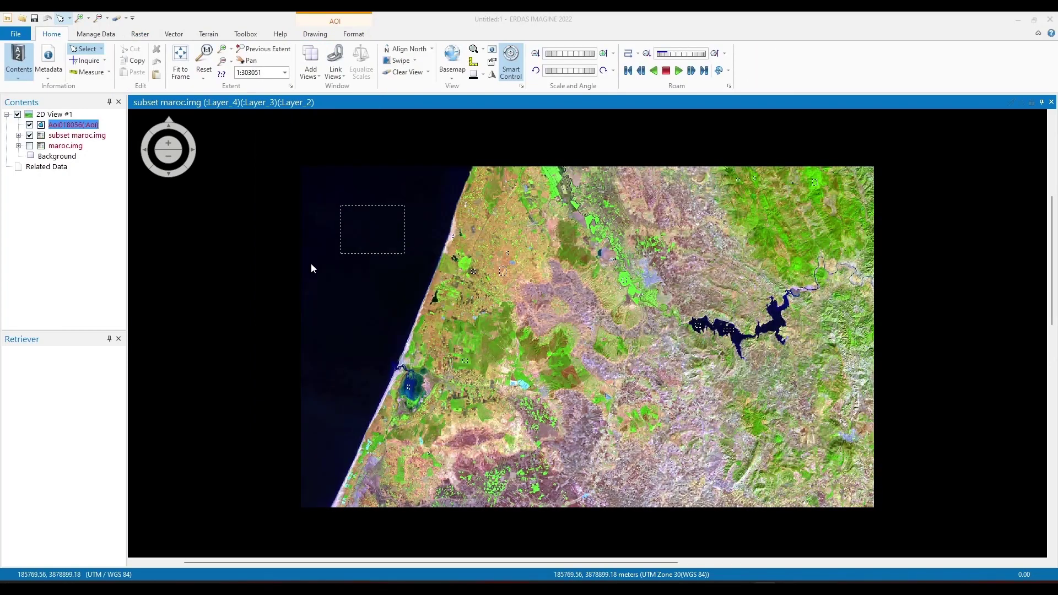
pyautogui.click(141, 34)
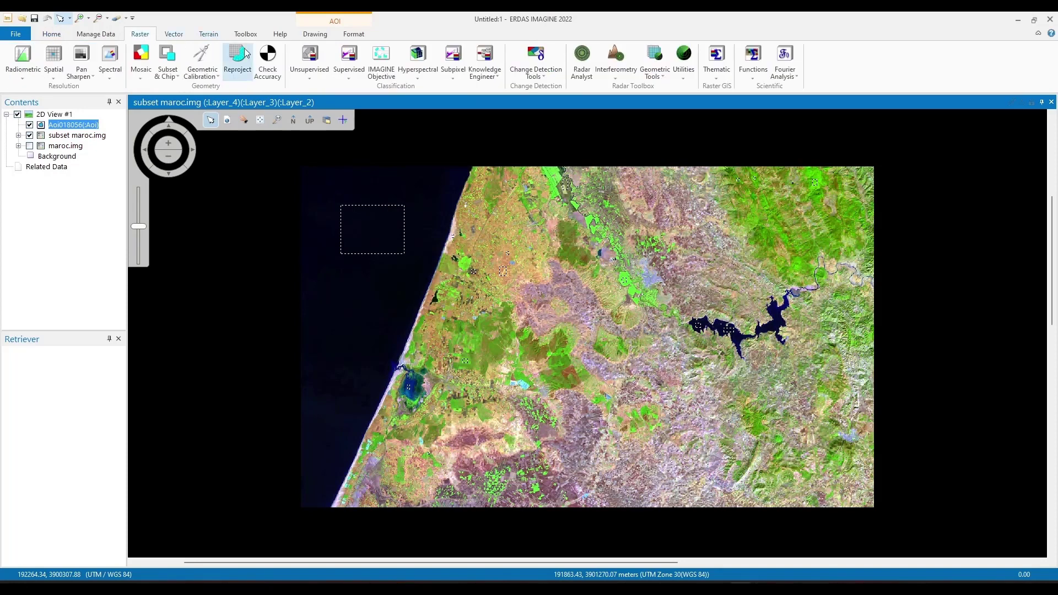
pyautogui.click(349, 77)
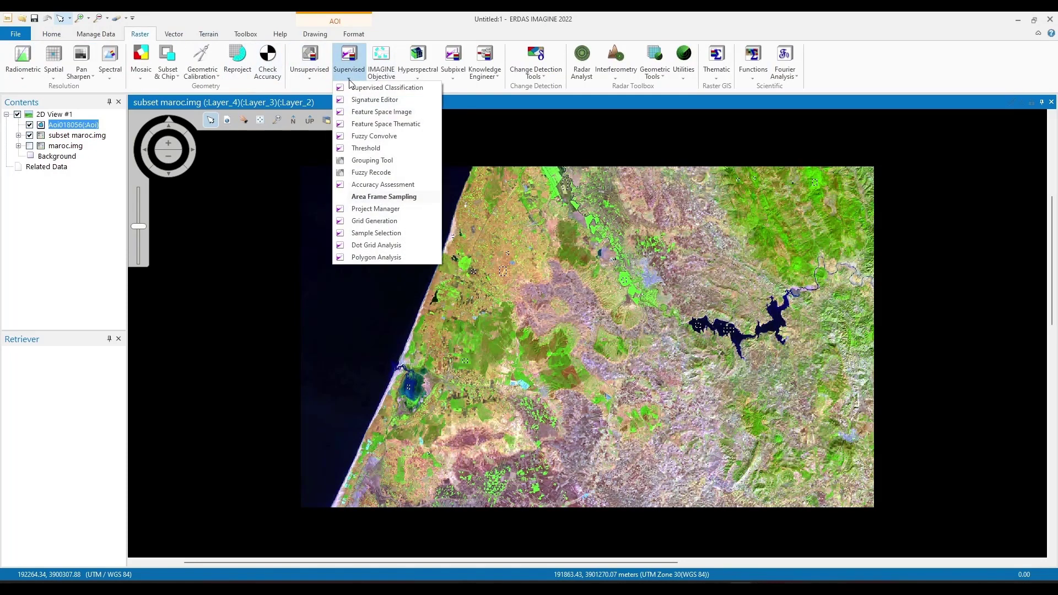
pyautogui.click(405, 90)
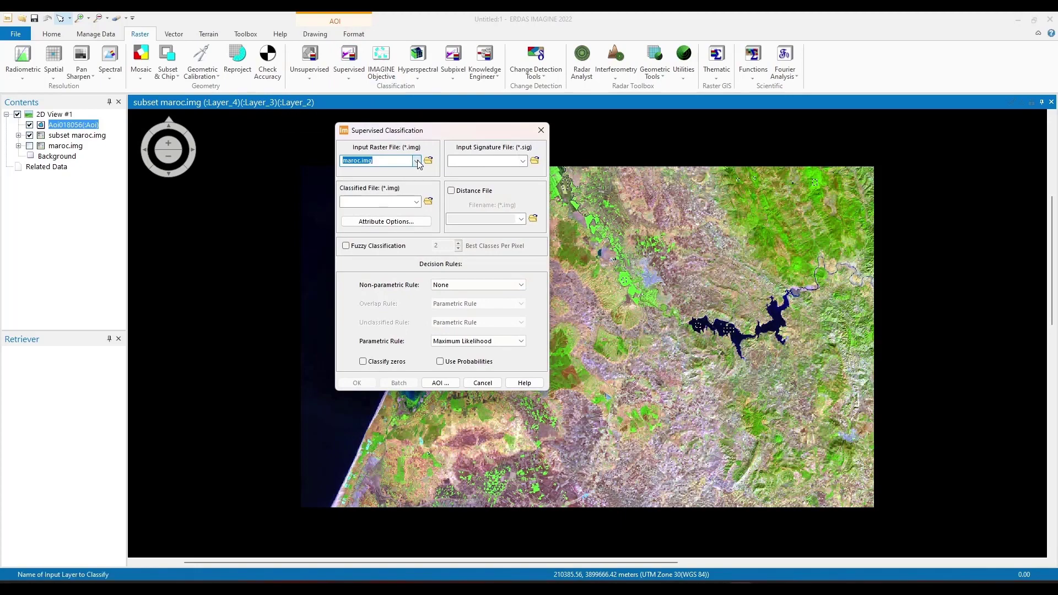
# - Set subset maroc.img as the input raster and signature maroc.sig as the input signature file for the classification
pyautogui.click(417, 161)
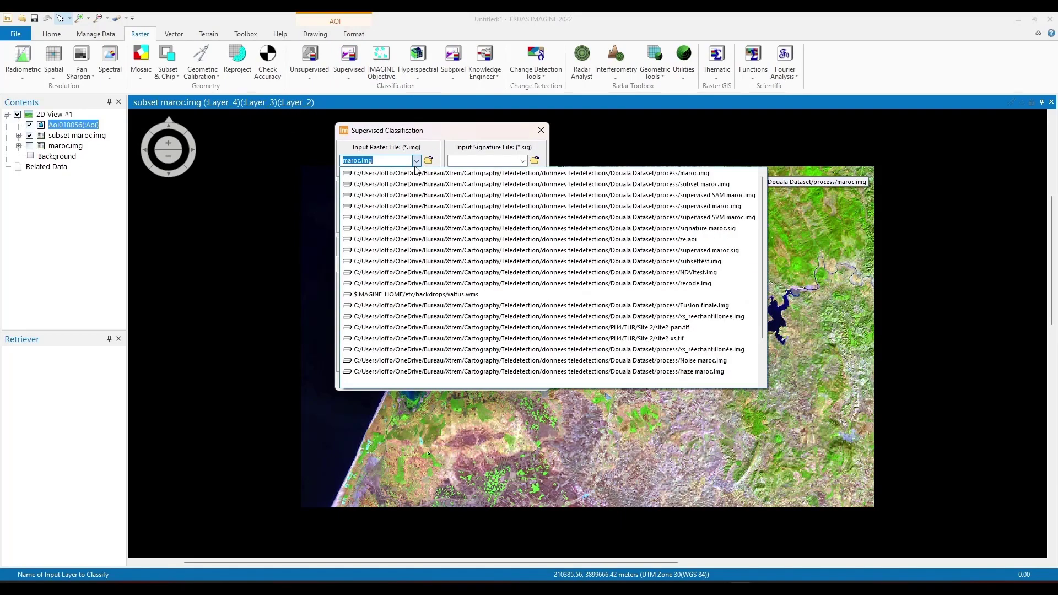
pyautogui.click(493, 185)
pyautogui.click(524, 162)
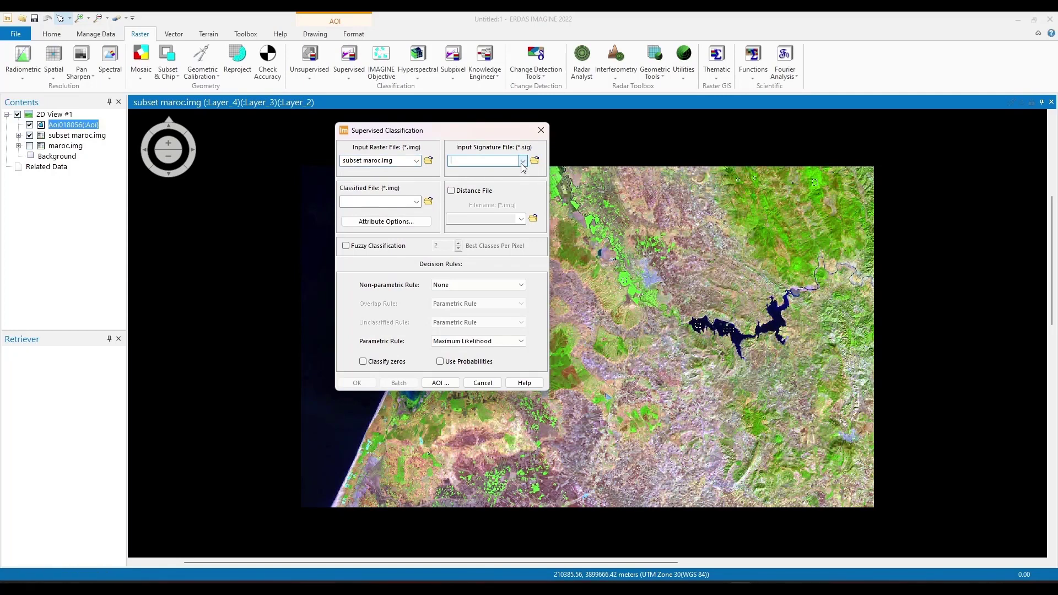
pyautogui.click(522, 163)
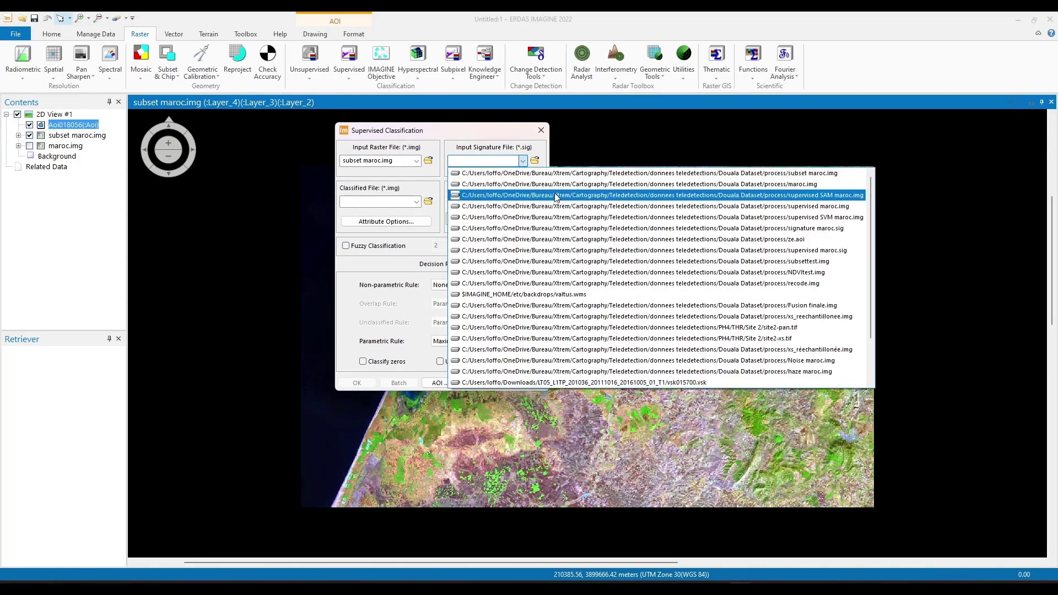
pyautogui.click(600, 229)
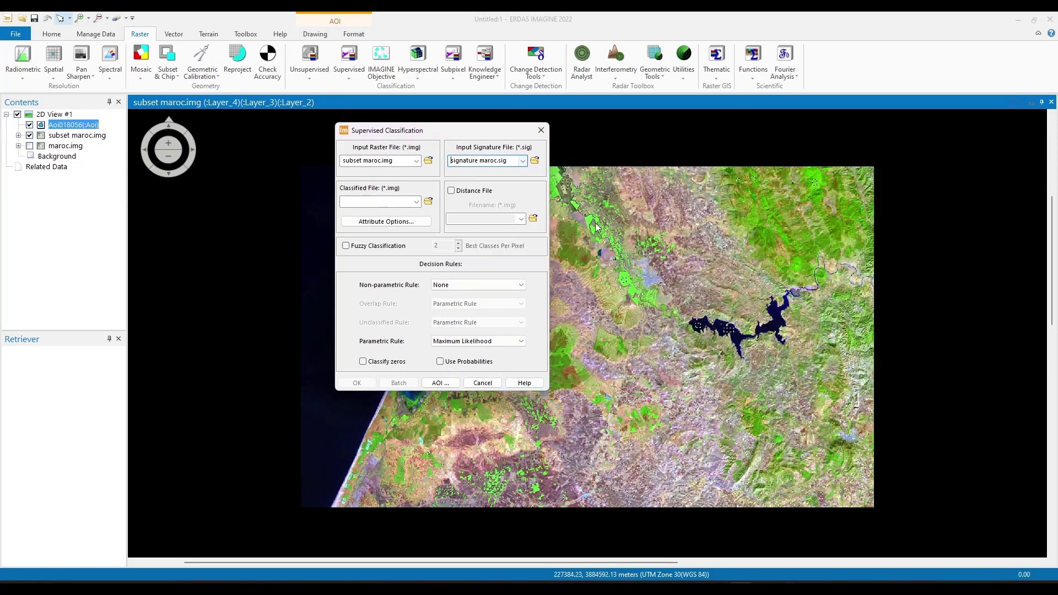
# - Name the classified output file SUPERVISED MLH.img and review the parametric rule options, leaving Maximum Likelihood selected
pyautogui.click(404, 204)
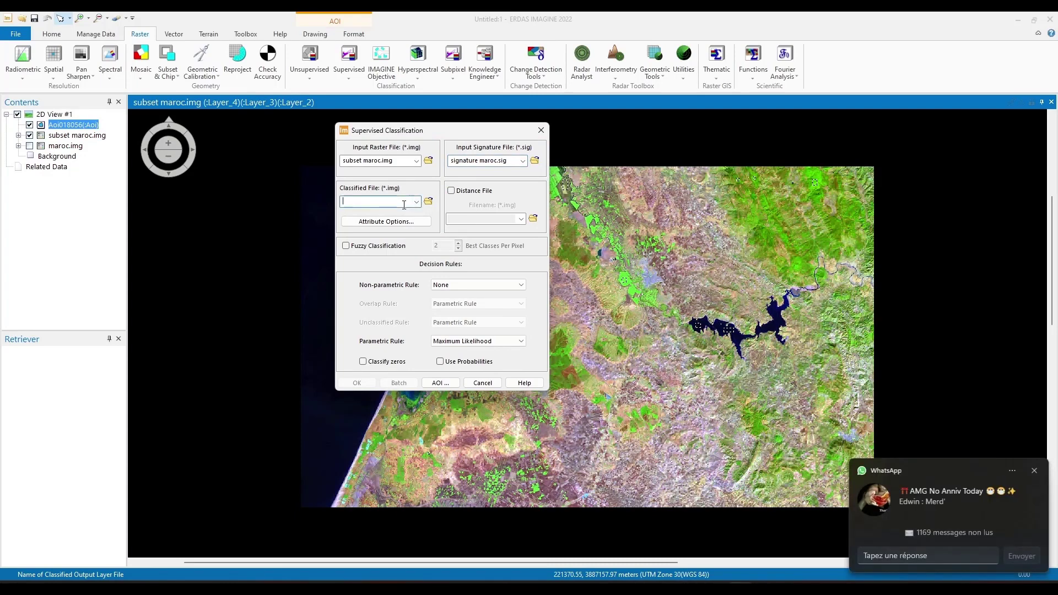
pyautogui.click(1035, 472)
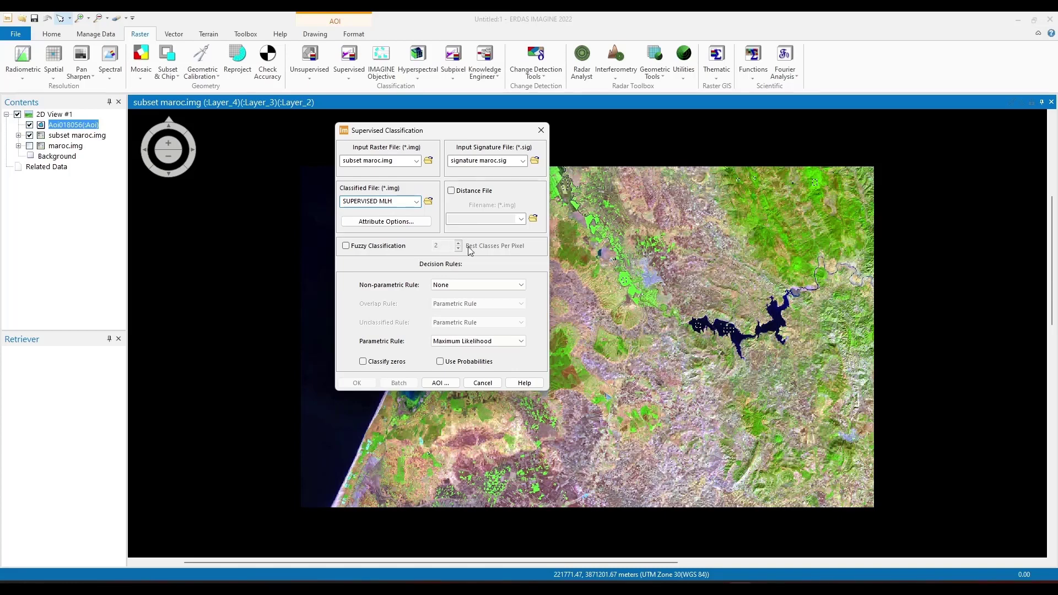
pyautogui.click(521, 341)
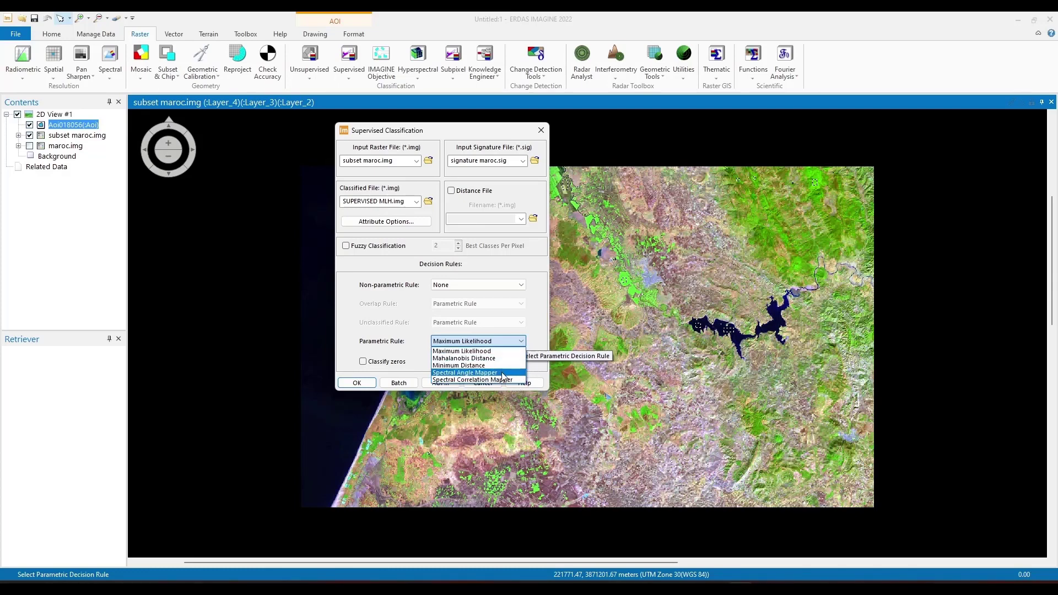
pyautogui.click(537, 331)
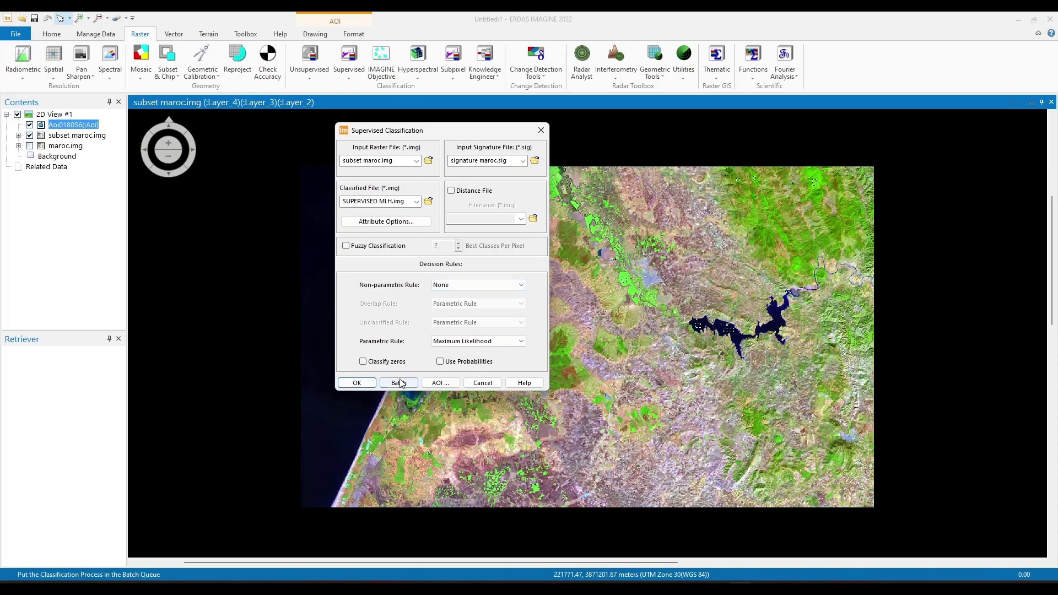
# - Run the Maximum Likelihood classification of subset maroc.img and close the process list
pyautogui.click(357, 383)
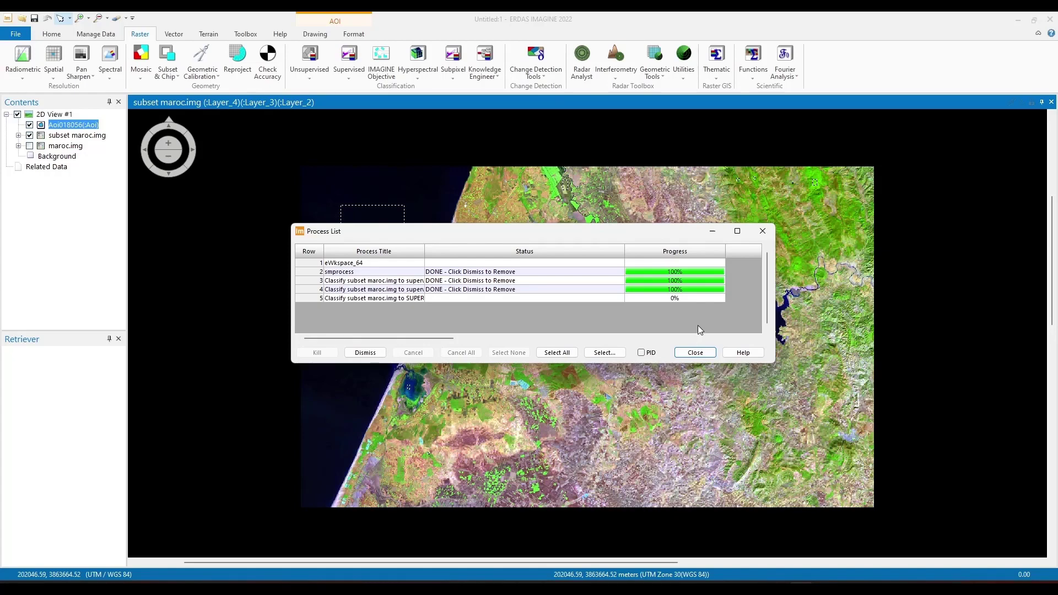
pyautogui.click(694, 353)
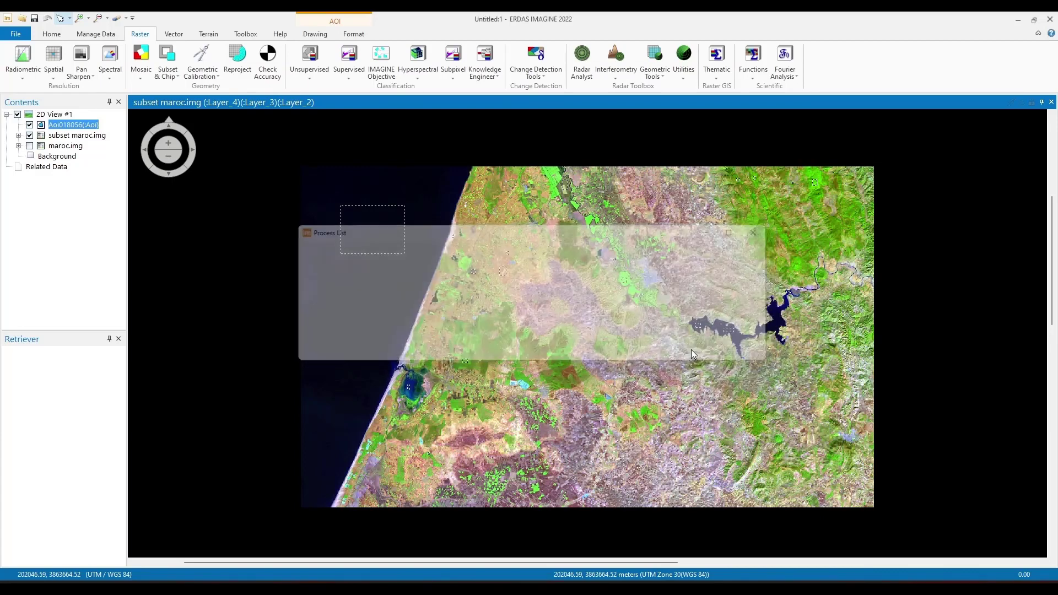
# - Start another supervised classification with subset maroc.img as the input raster and signature maroc.sig as the input signature file
pyautogui.click(349, 76)
pyautogui.click(349, 74)
pyautogui.click(350, 74)
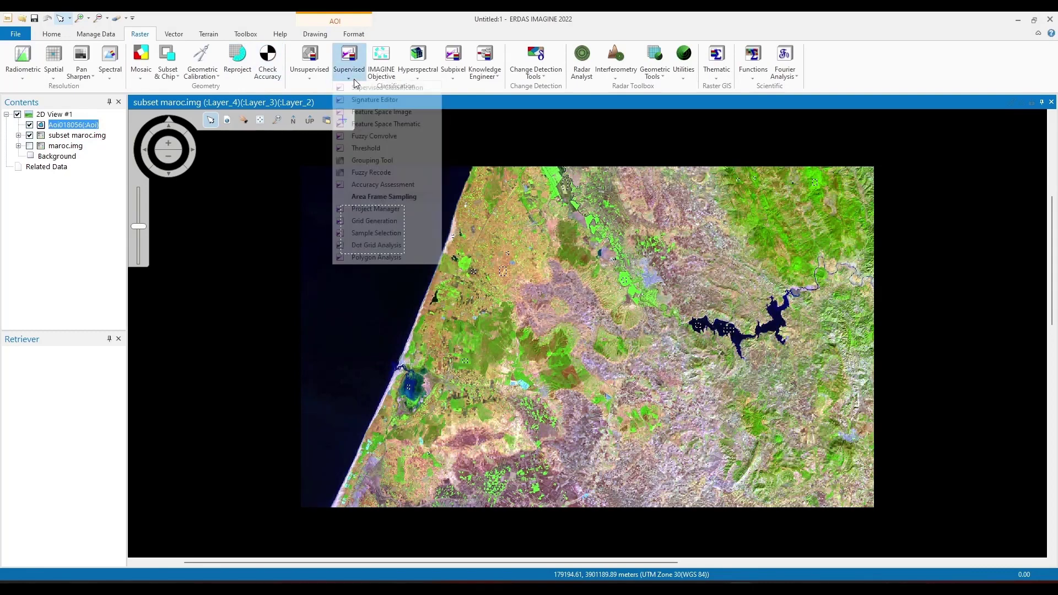
pyautogui.click(369, 100)
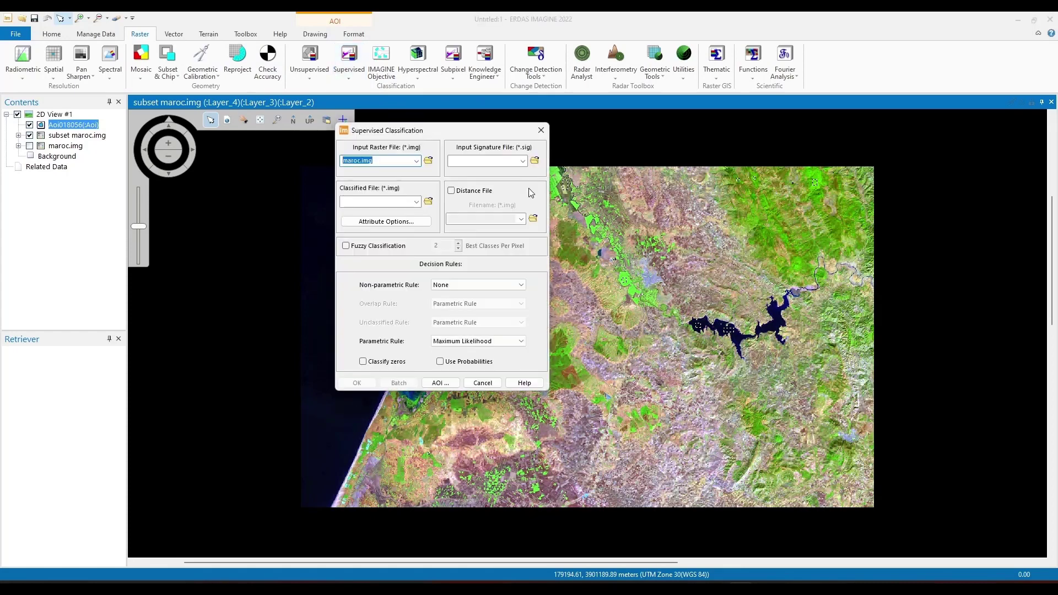
pyautogui.click(417, 161)
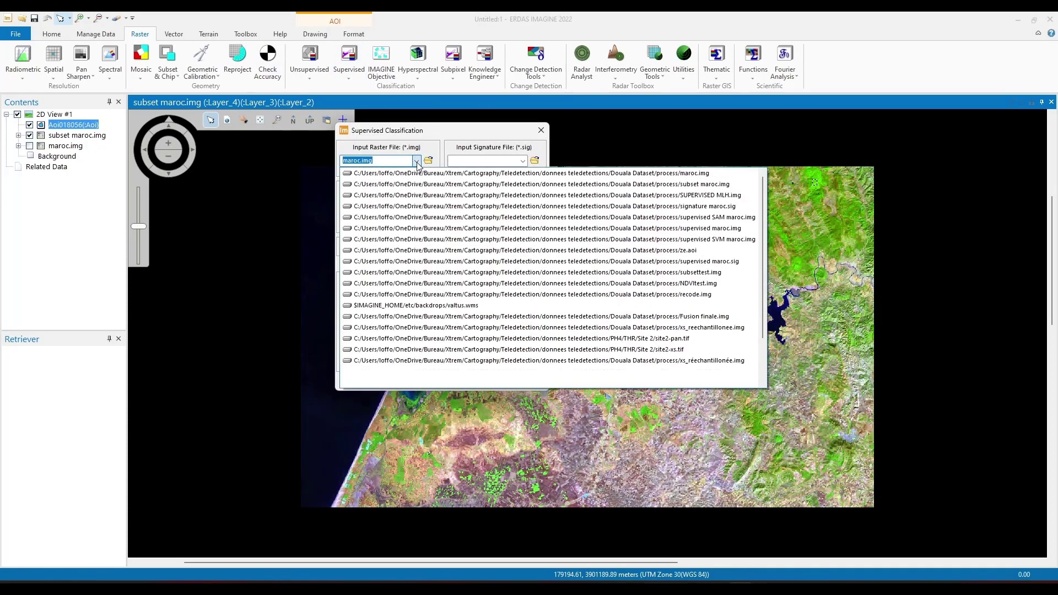
pyautogui.click(488, 186)
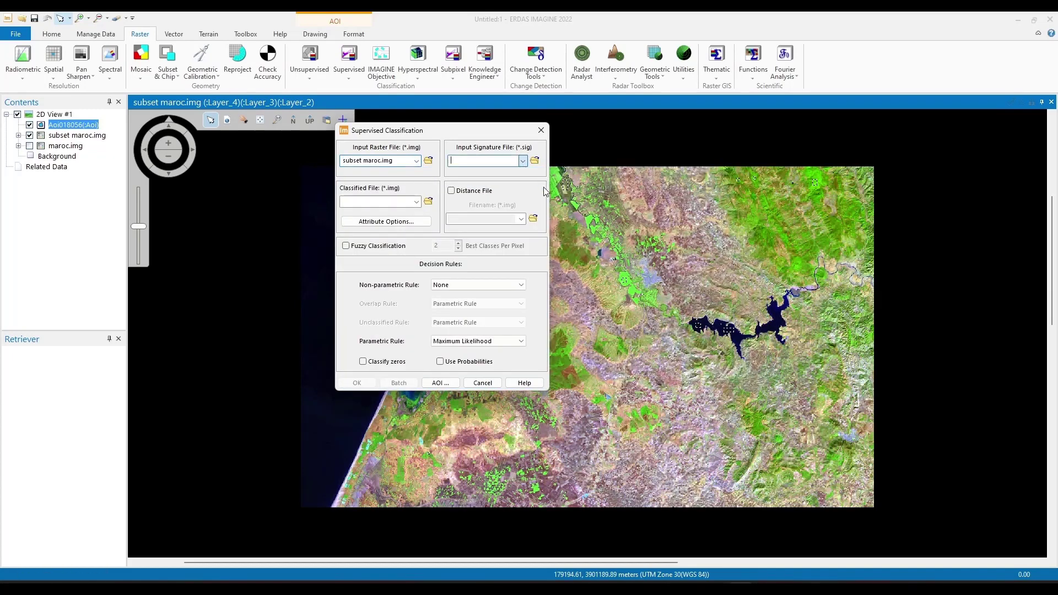
pyautogui.click(522, 160)
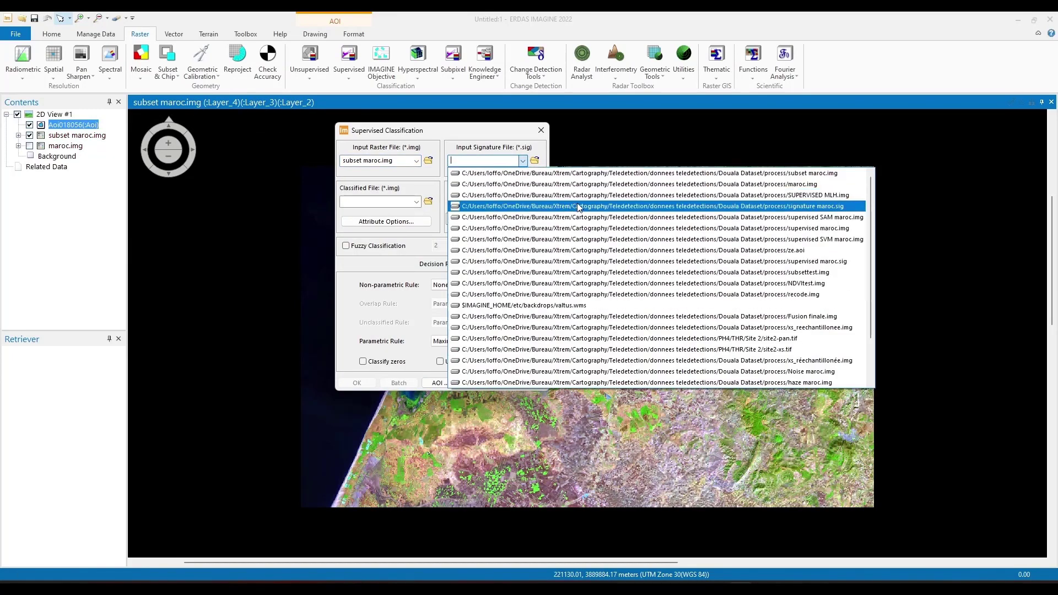
pyautogui.click(574, 205)
# - Name the classified output sUPERVISED SAM.img, set the parametric rule to Spectral Angle Mapper, and run the classification, closing the process list
pyautogui.click(396, 200)
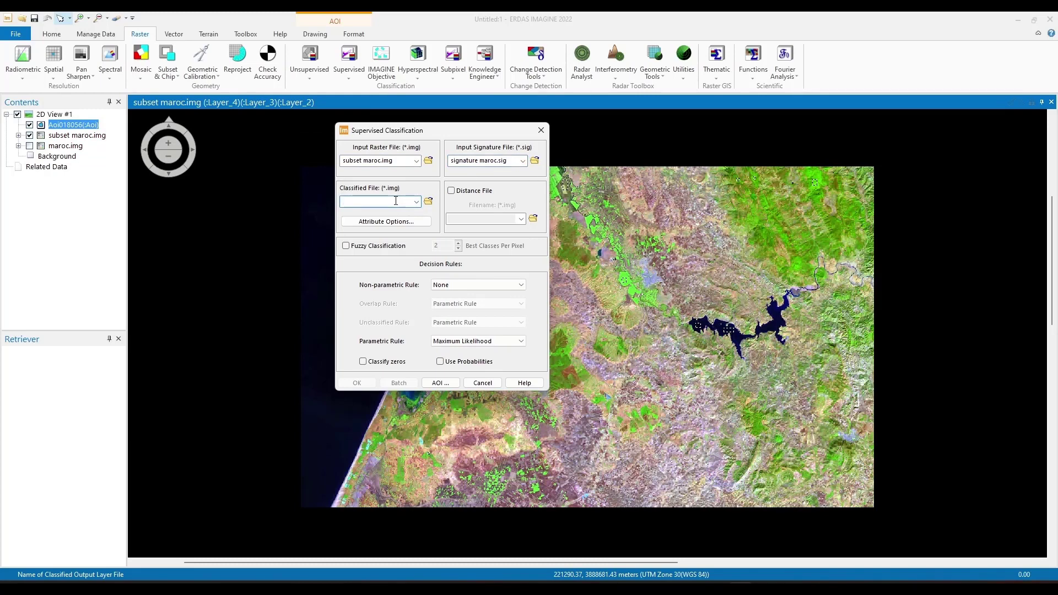
pyautogui.write('sUPERVISED SAM')
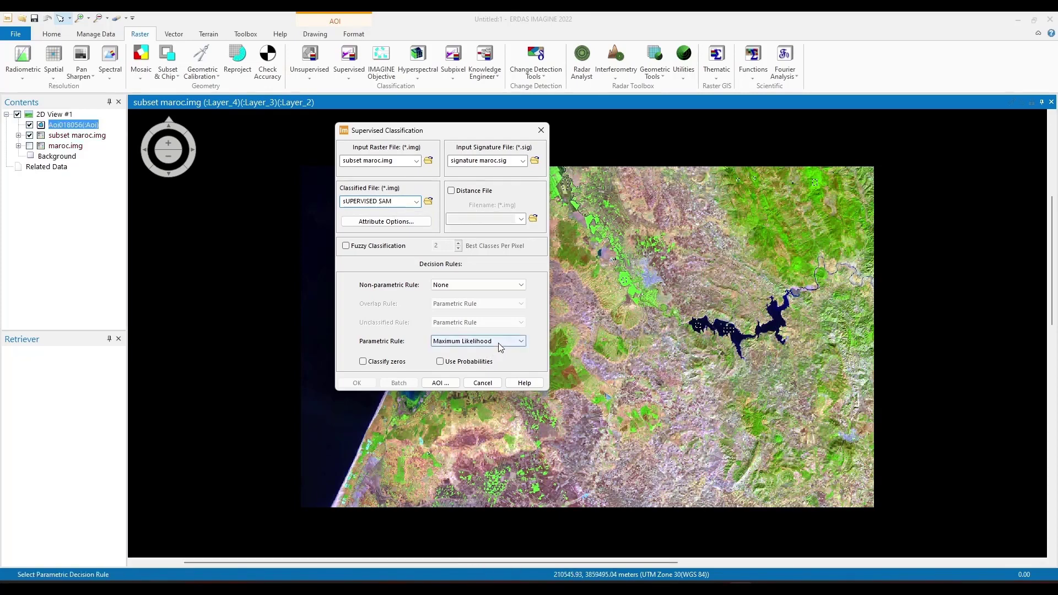
pyautogui.click(480, 341)
pyautogui.click(499, 376)
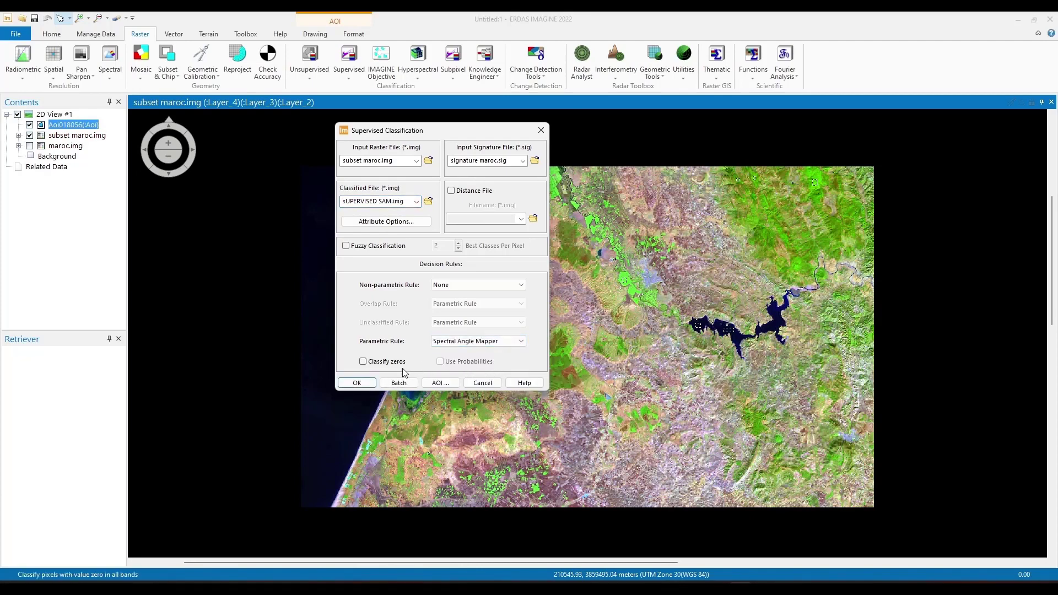
pyautogui.click(357, 384)
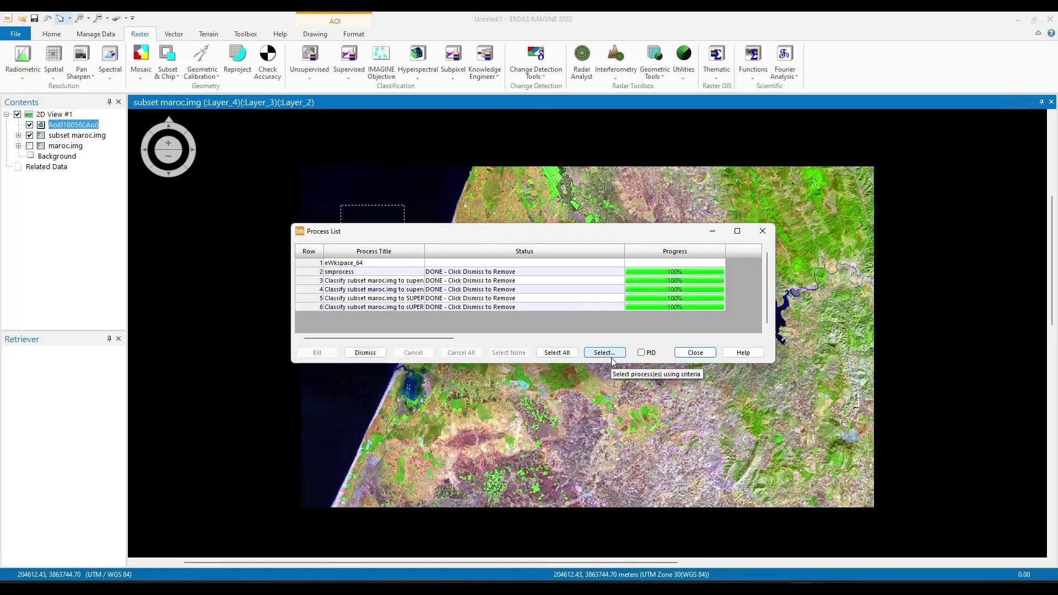
pyautogui.click(695, 353)
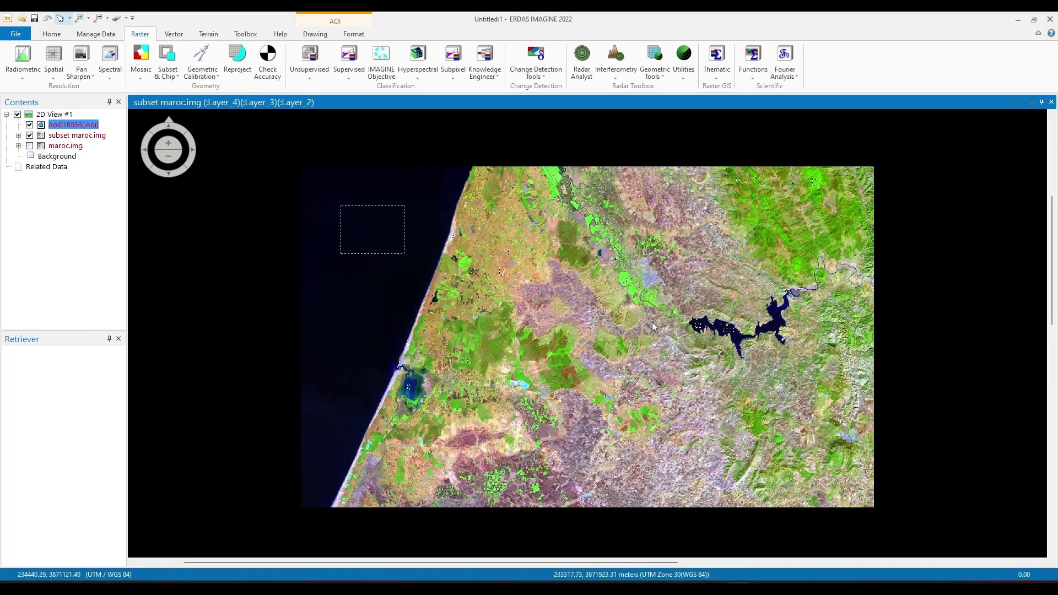
# - Add a second 2D view and load sUPERVISED SAM.img and SUPERVISED MLH.img into it from the recent files
pyautogui.click(54, 34)
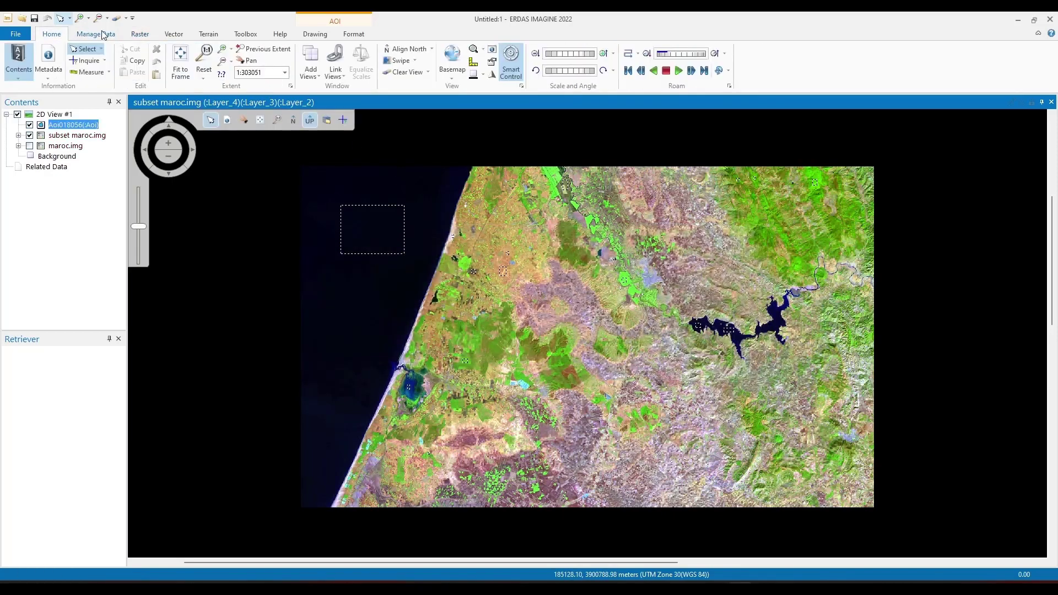
pyautogui.click(310, 69)
pyautogui.click(350, 102)
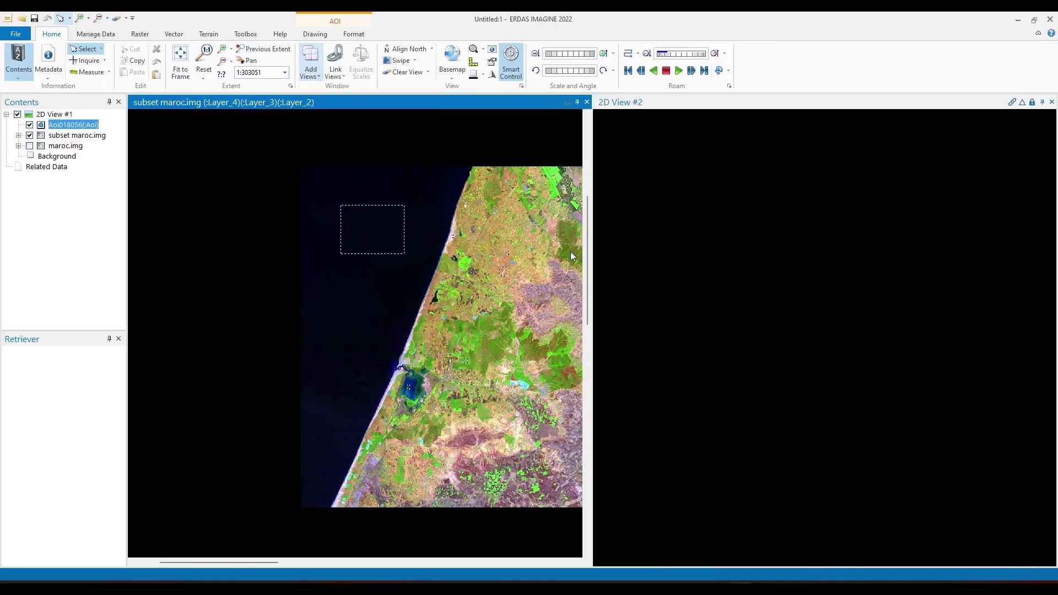
pyautogui.click(18, 35)
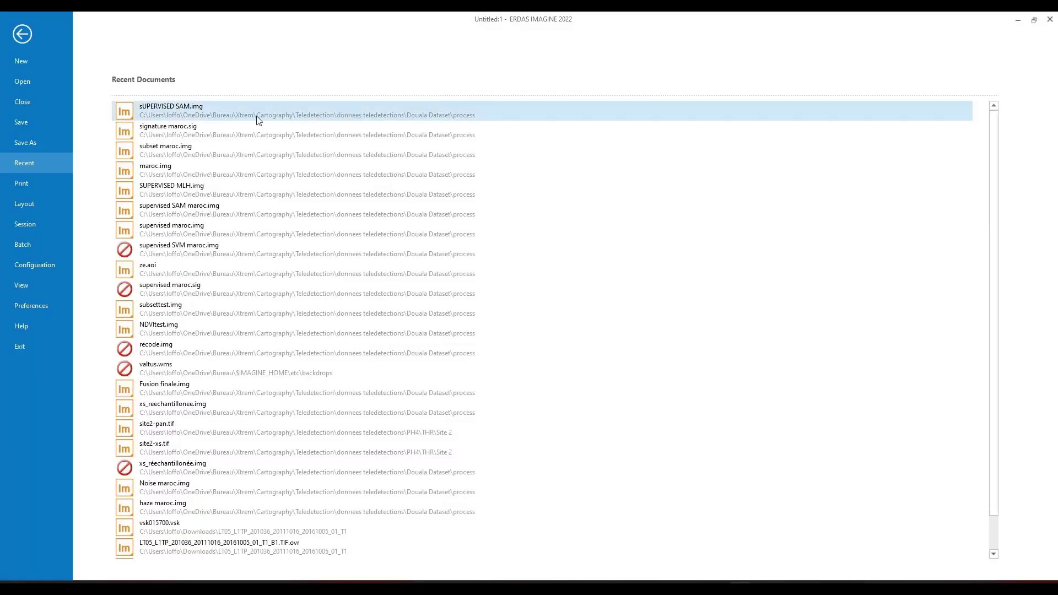
pyautogui.click(199, 111)
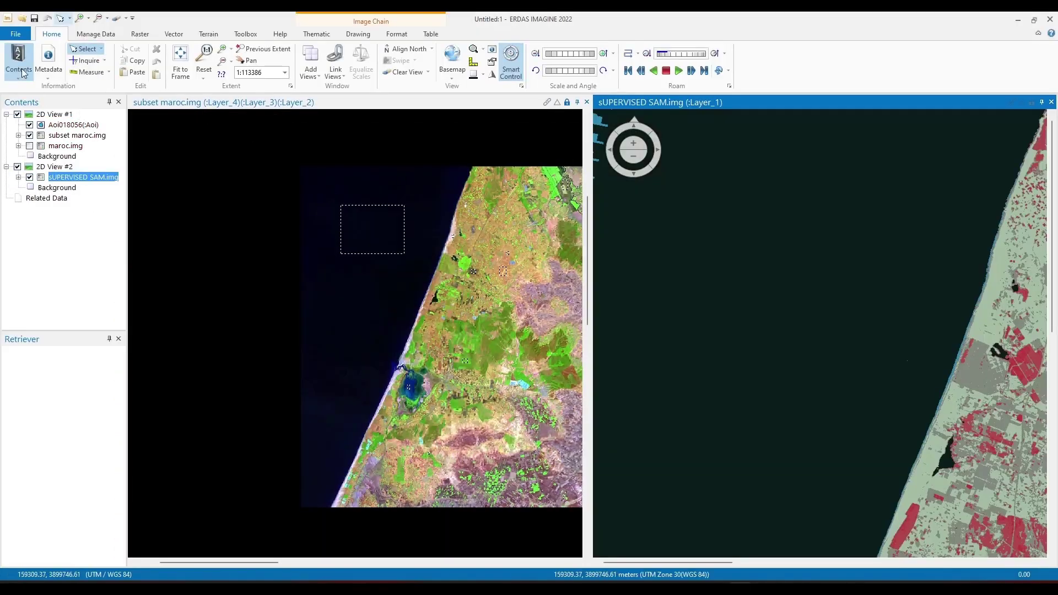
pyautogui.click(14, 31)
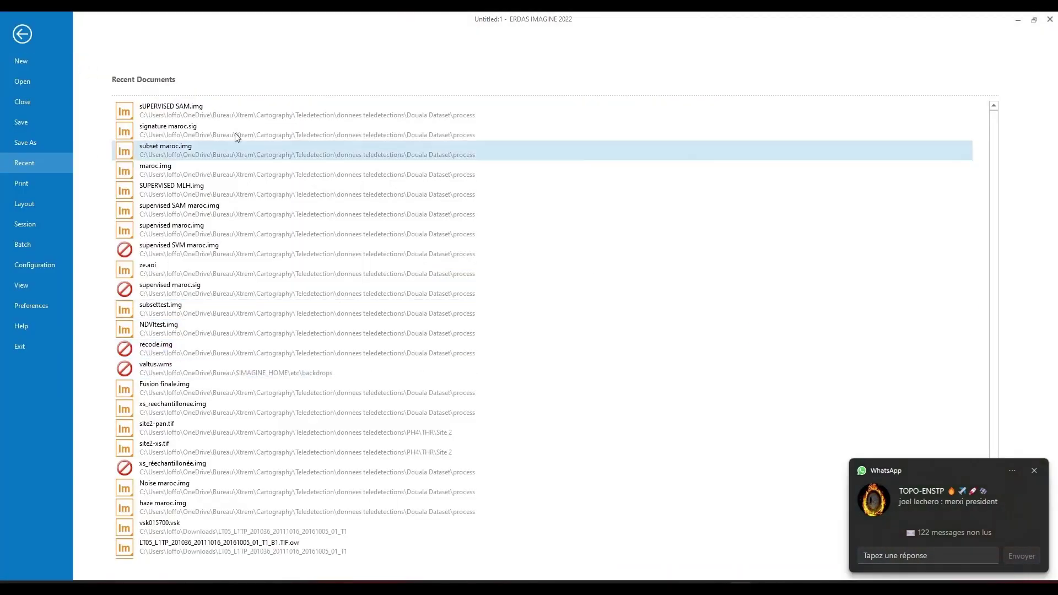
pyautogui.click(184, 191)
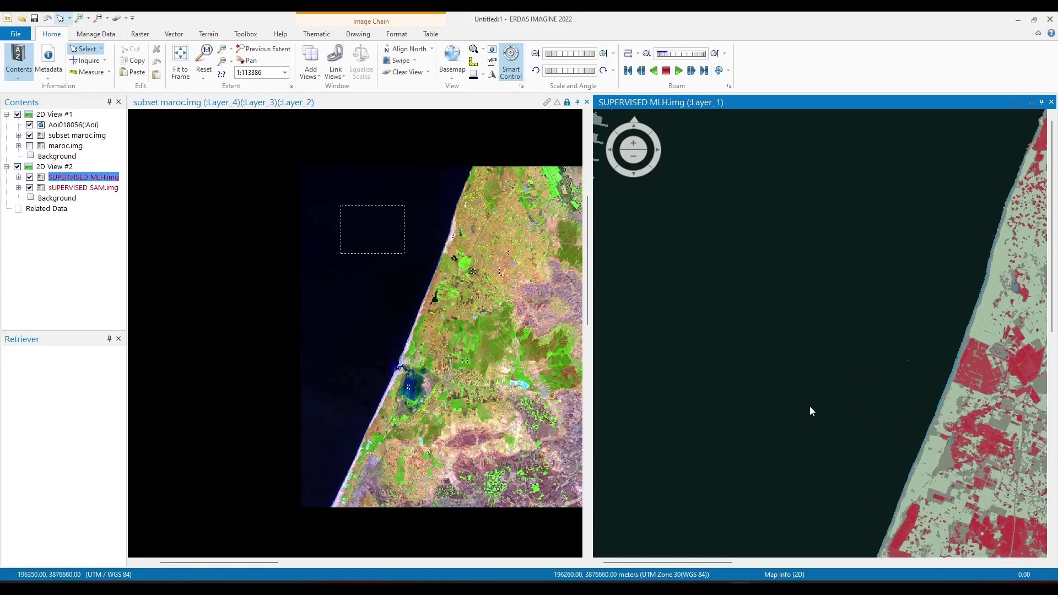
# - Fit SUPERVISED MLH.img to its view and scale subset maroc.img to a matching extent for side-by-side comparison
pyautogui.scroll(-1, 657, 325)
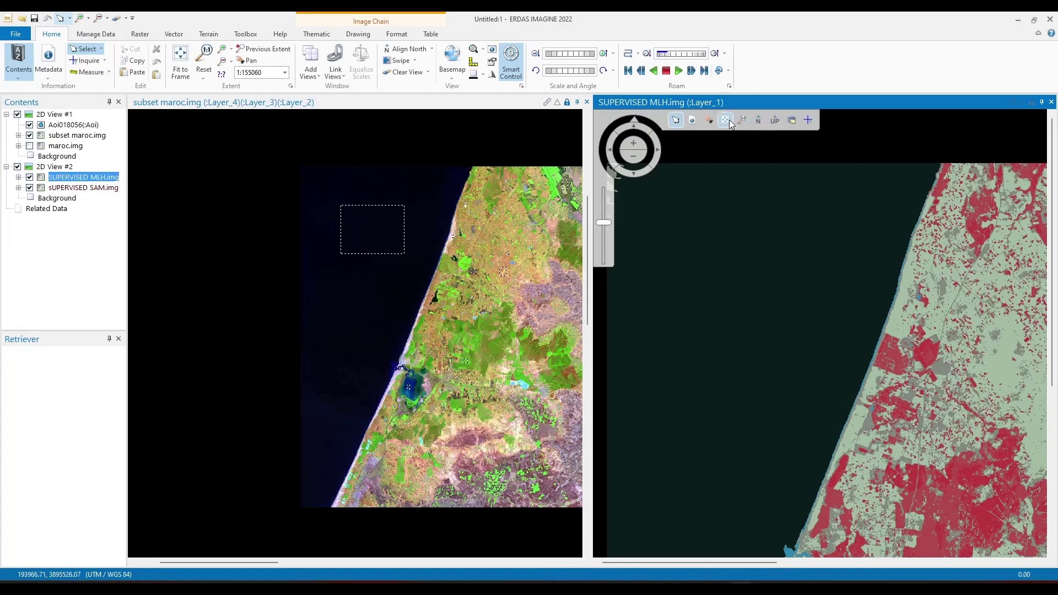
pyautogui.click(727, 120)
pyautogui.click(510, 252)
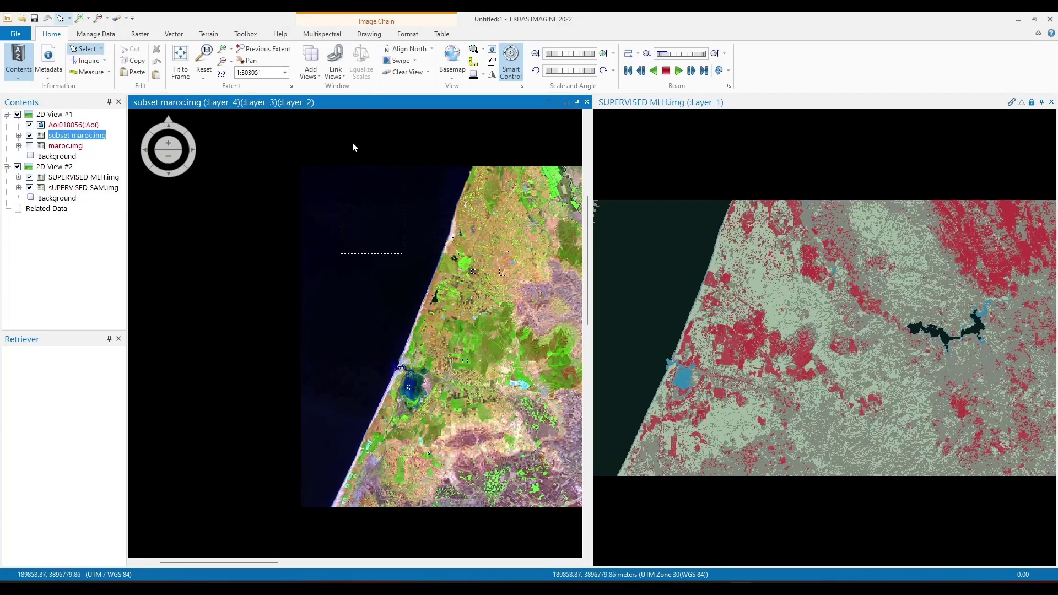
pyautogui.click(263, 120)
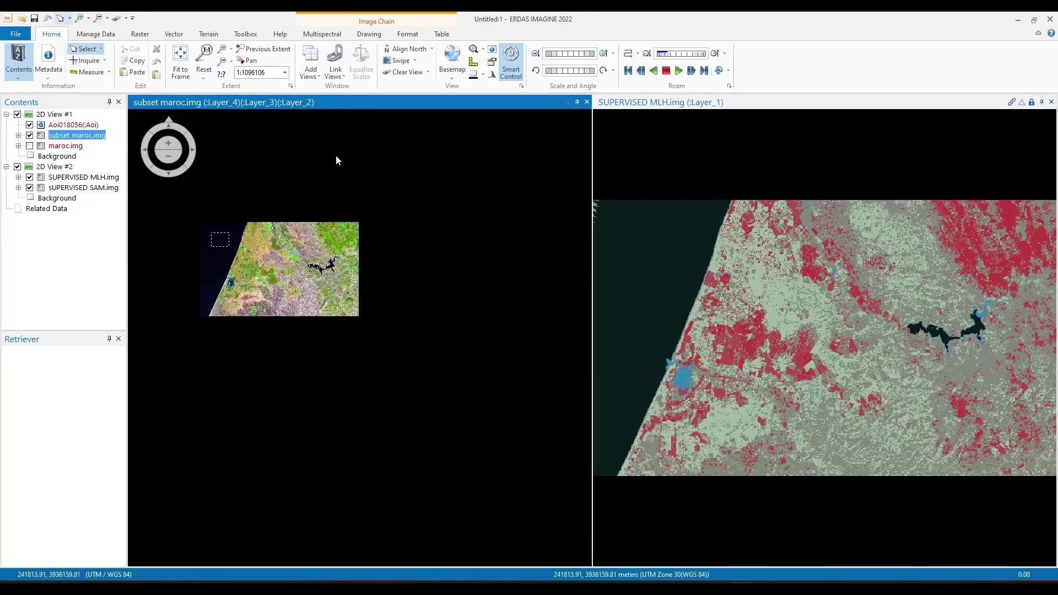
pyautogui.click(891, 312)
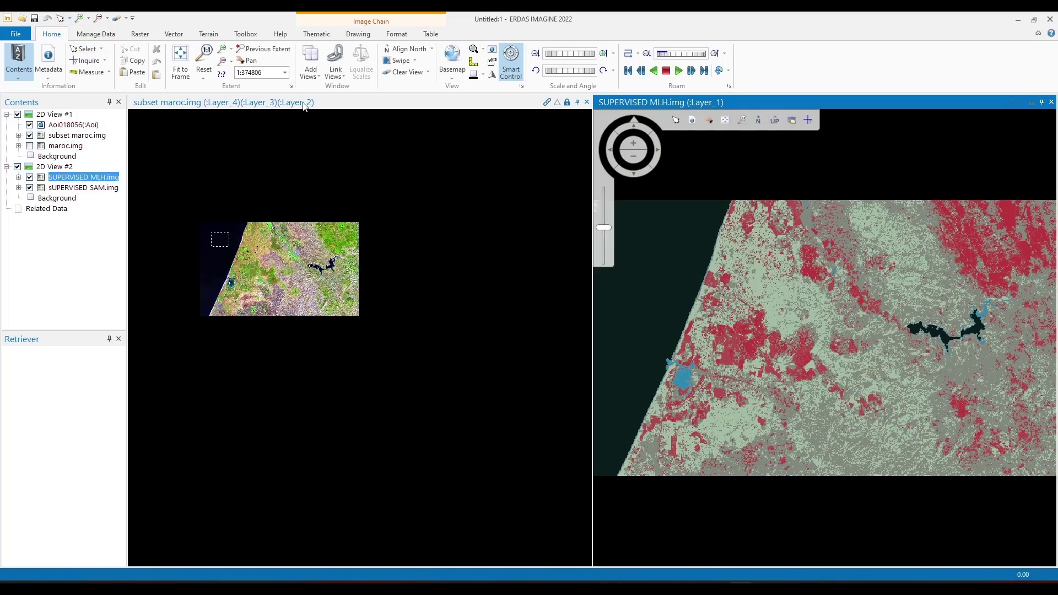
pyautogui.scroll(3, 256, 232)
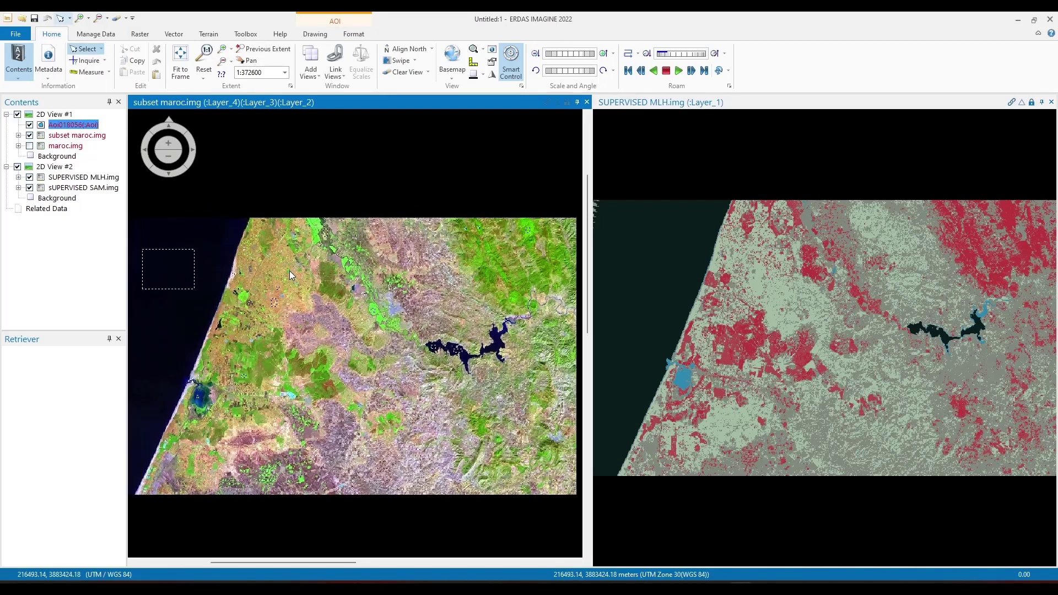
pyautogui.click(733, 322)
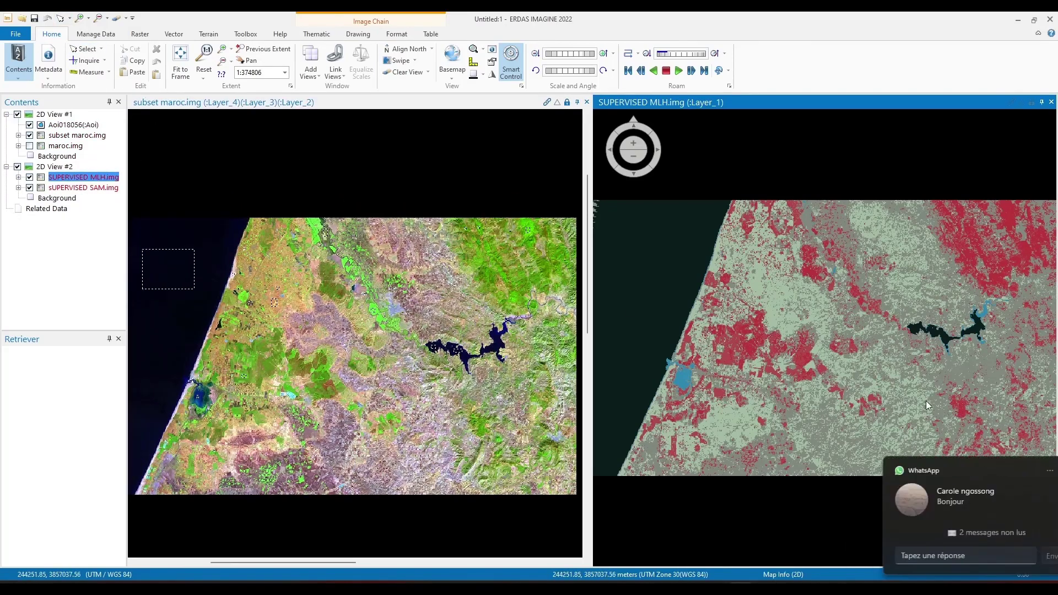
# - Turn off all notifications for WhatsApp from its message pop-up
pyautogui.click(1015, 470)
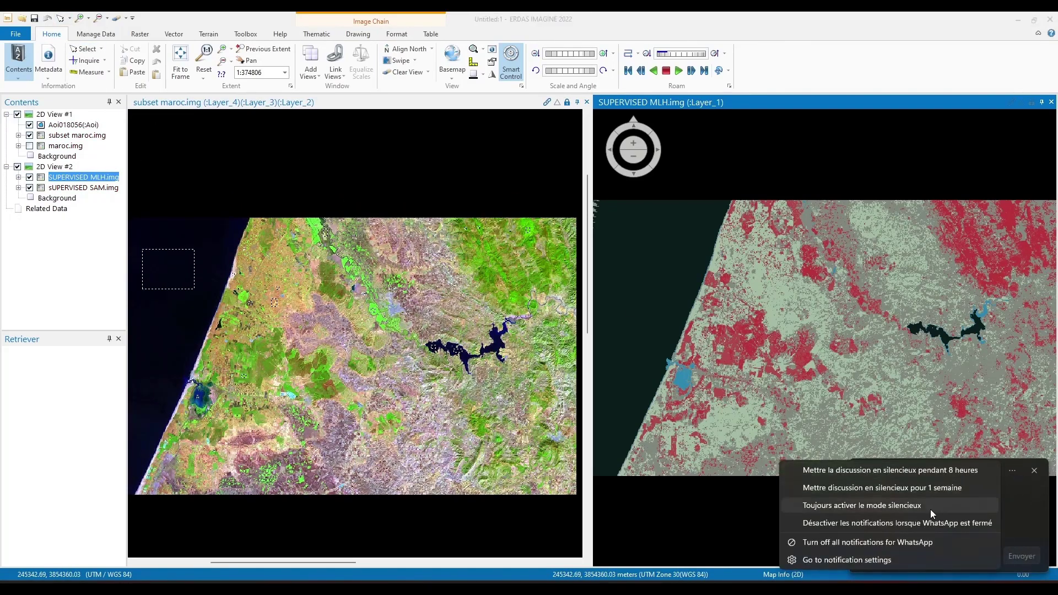
pyautogui.click(919, 539)
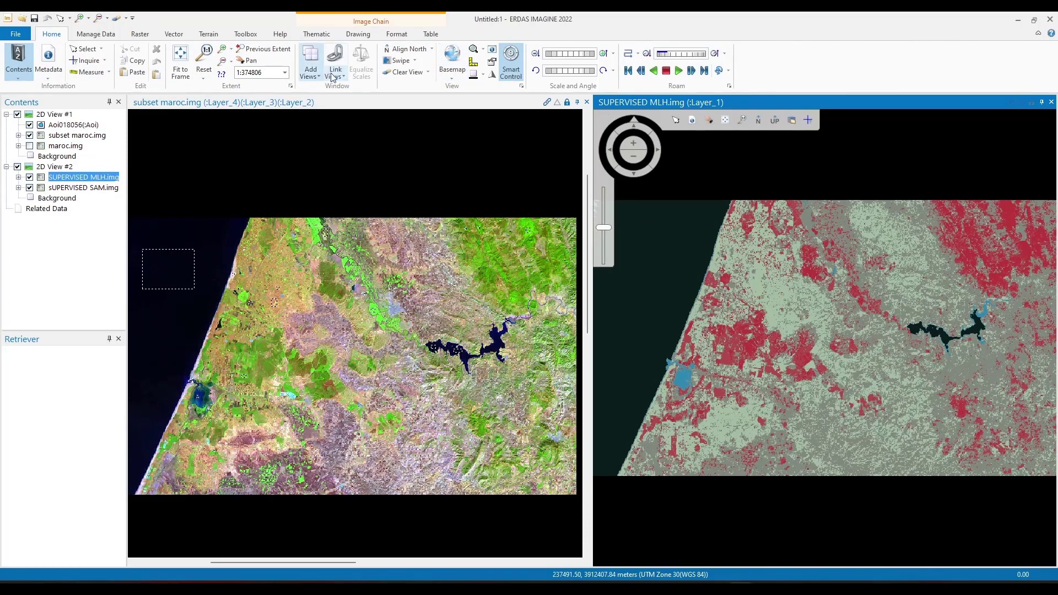
# - Start an automatic left-to-right swipe between SUPERVISED MLH.img and sUPERVISED SAM.img to compare the two classifications
pyautogui.click(402, 62)
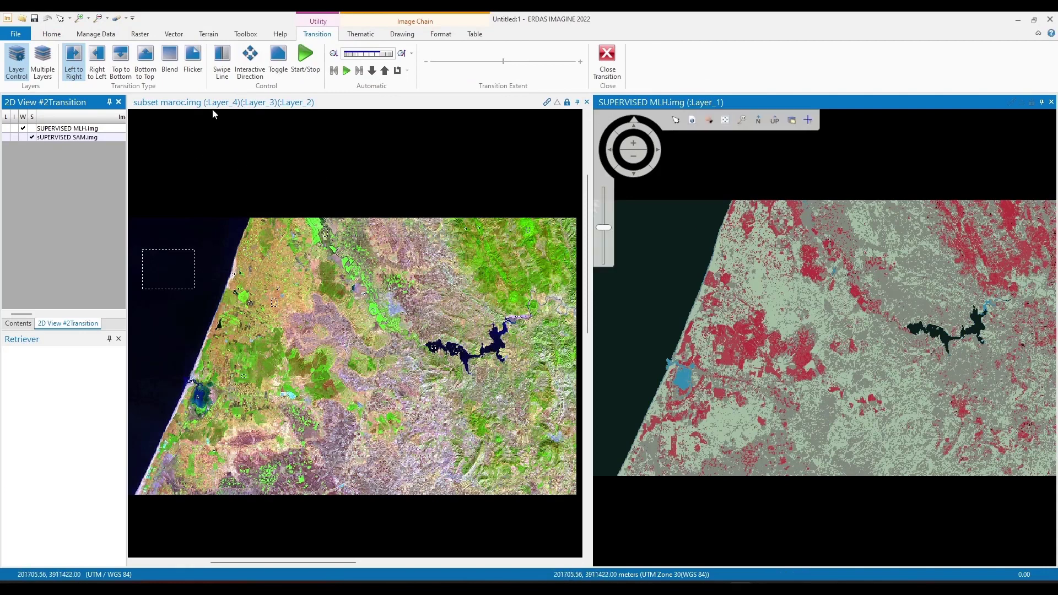
pyautogui.click(305, 58)
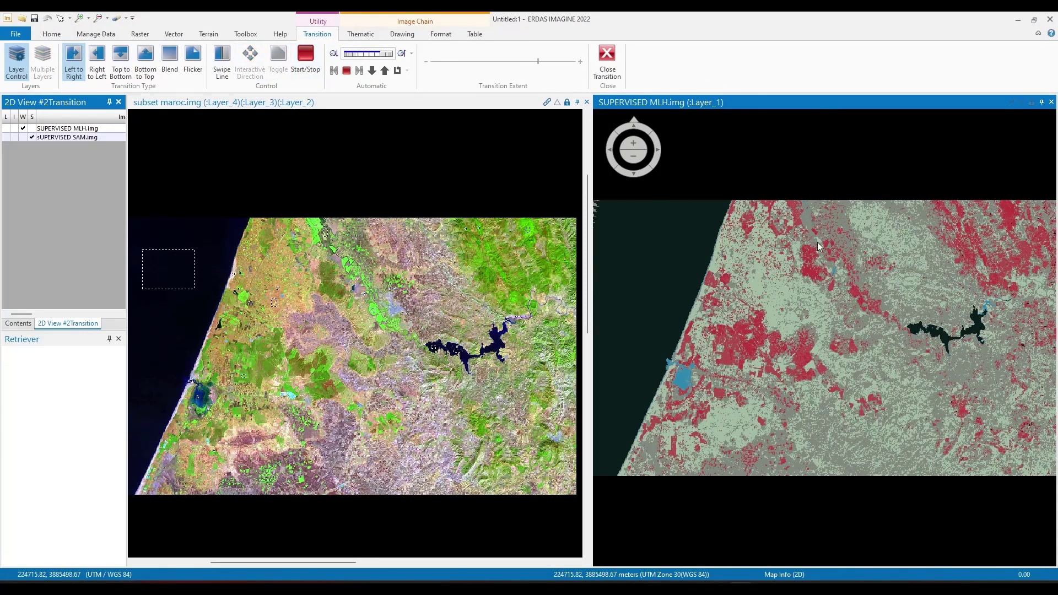